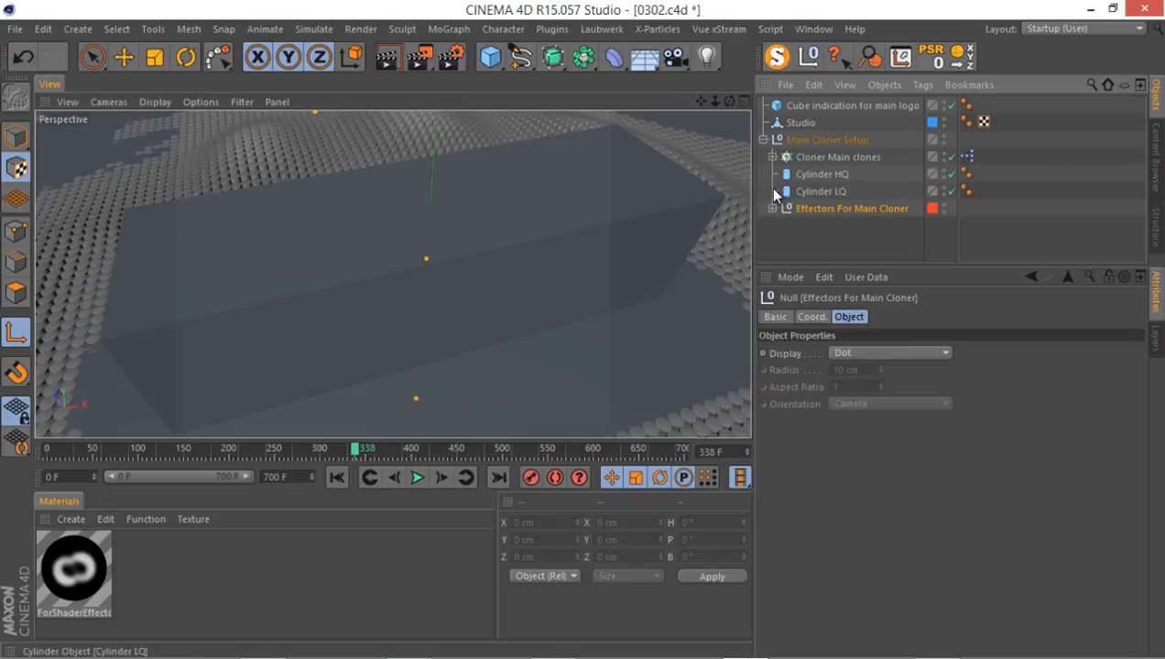
- Give the object hierarchy more vertical space and keep the Main Cloner Setup group expanded
click(764, 139)
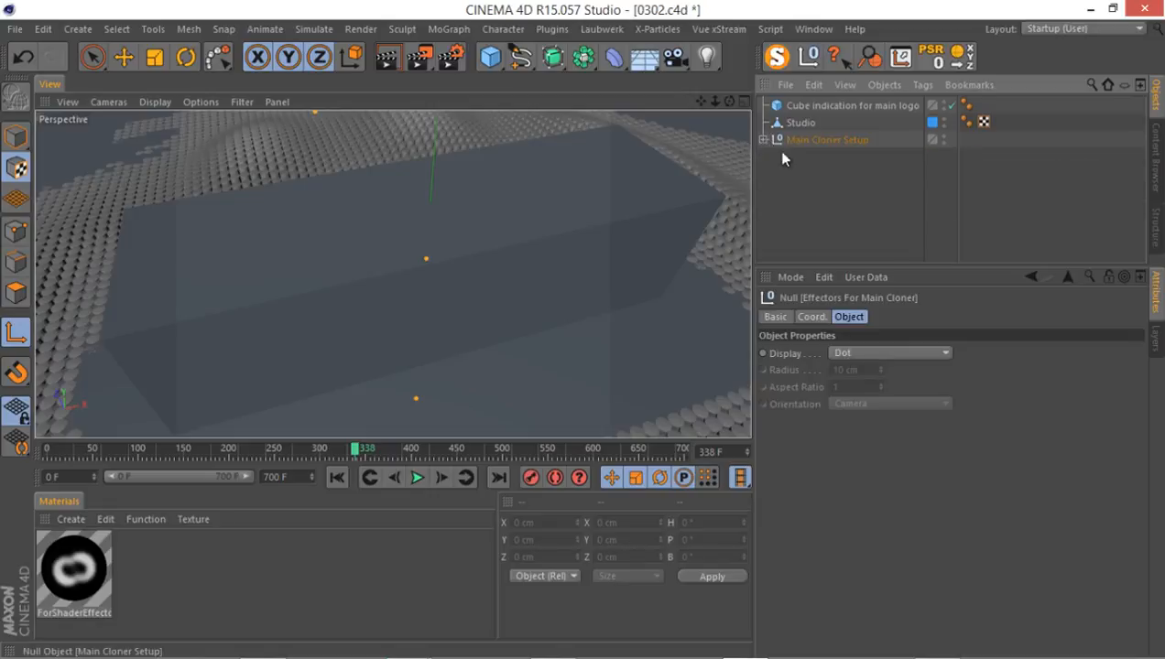
drag(1008, 267, 944, 446)
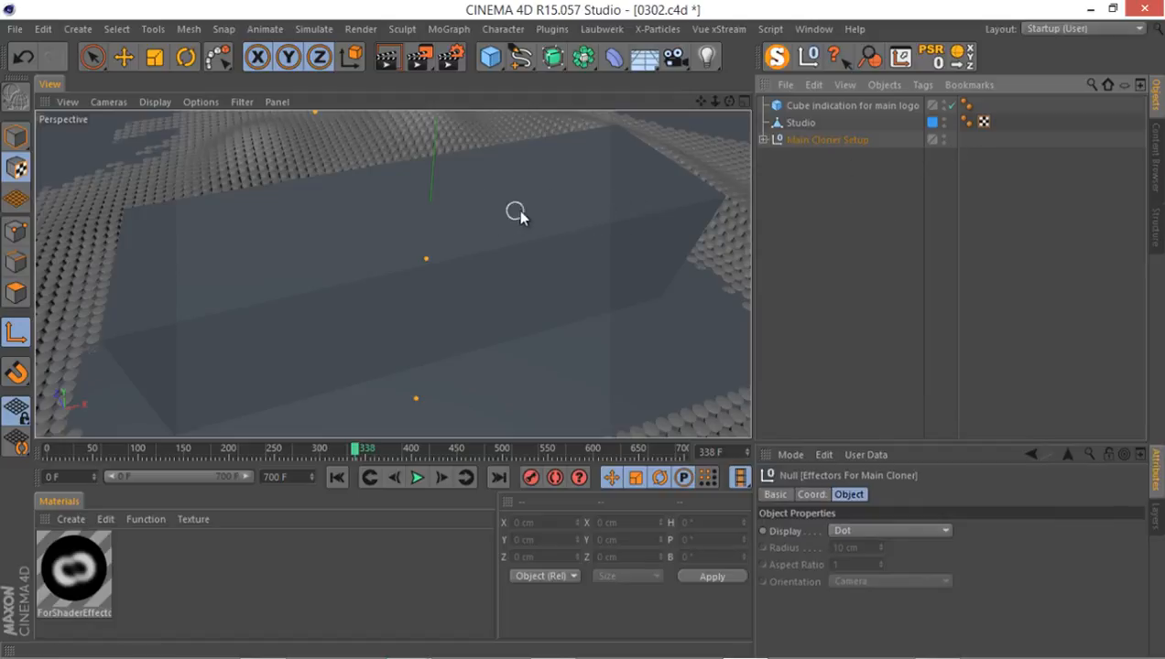
click(763, 139)
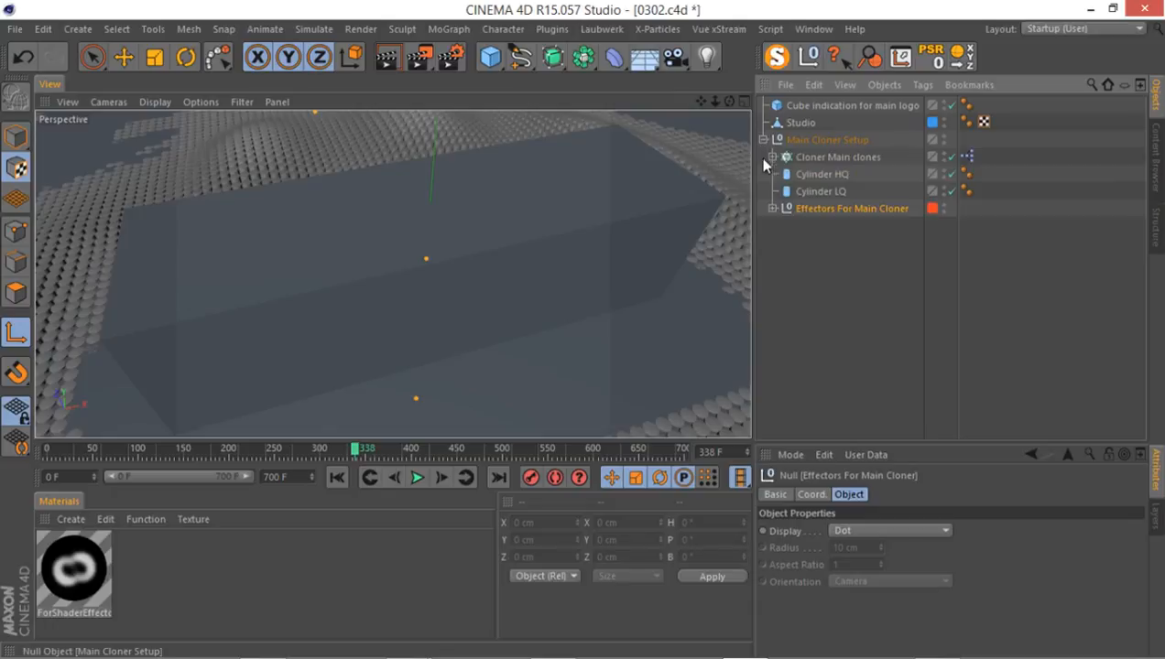
ctrl+click(828, 176)
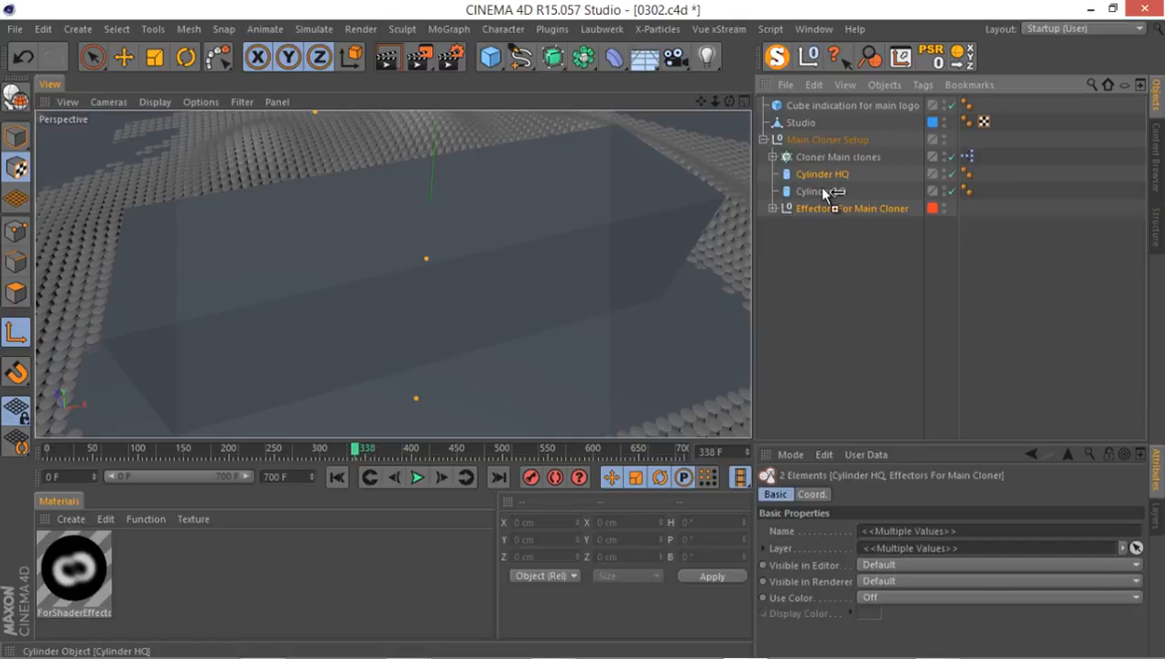
ctrl+drag(787, 281, 788, 278)
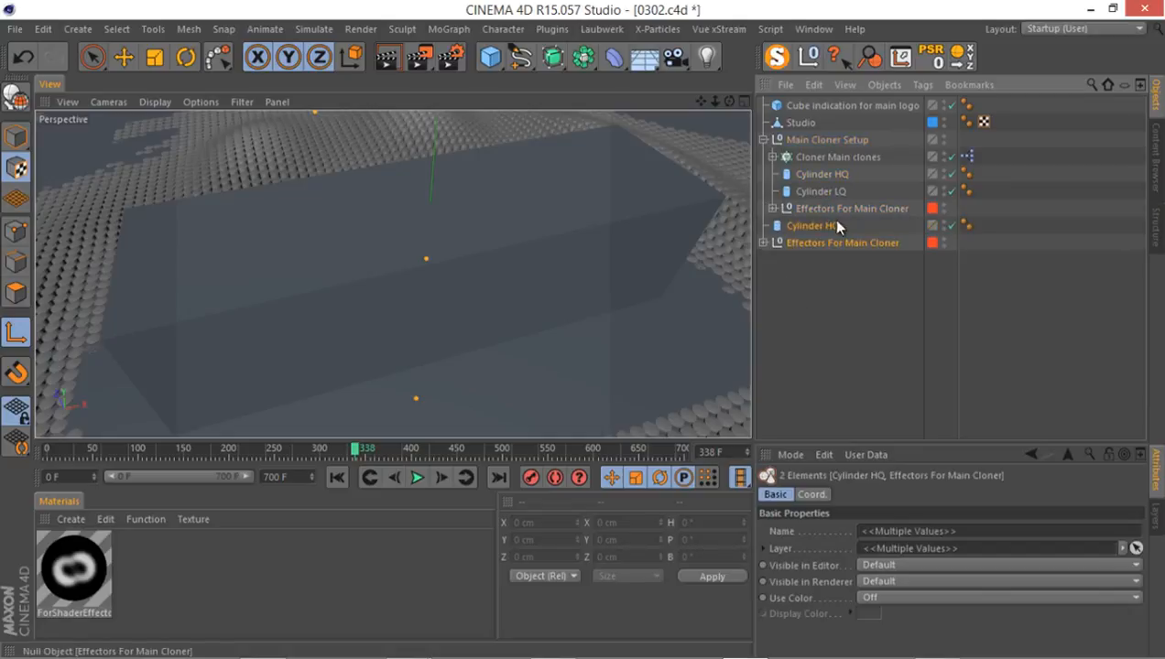
key(ctrl+z)
- Duplicate Cylinder HQ to the root level, outside the Main Cloner Setup group
click(810, 175)
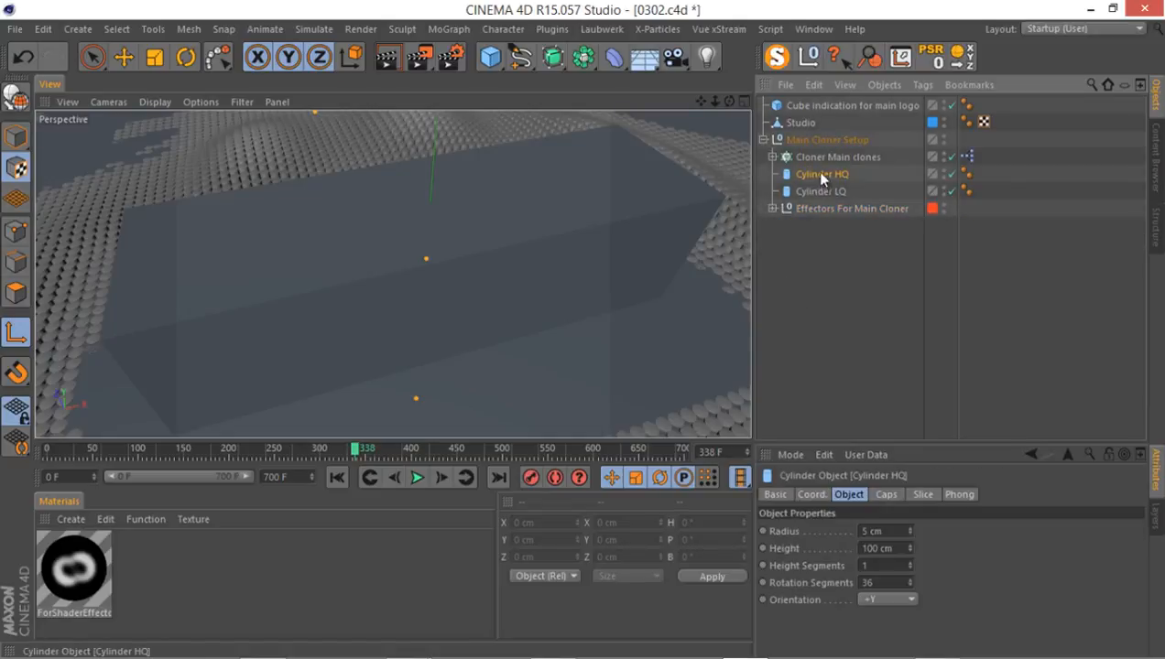
drag(799, 297, 800, 297)
click(763, 139)
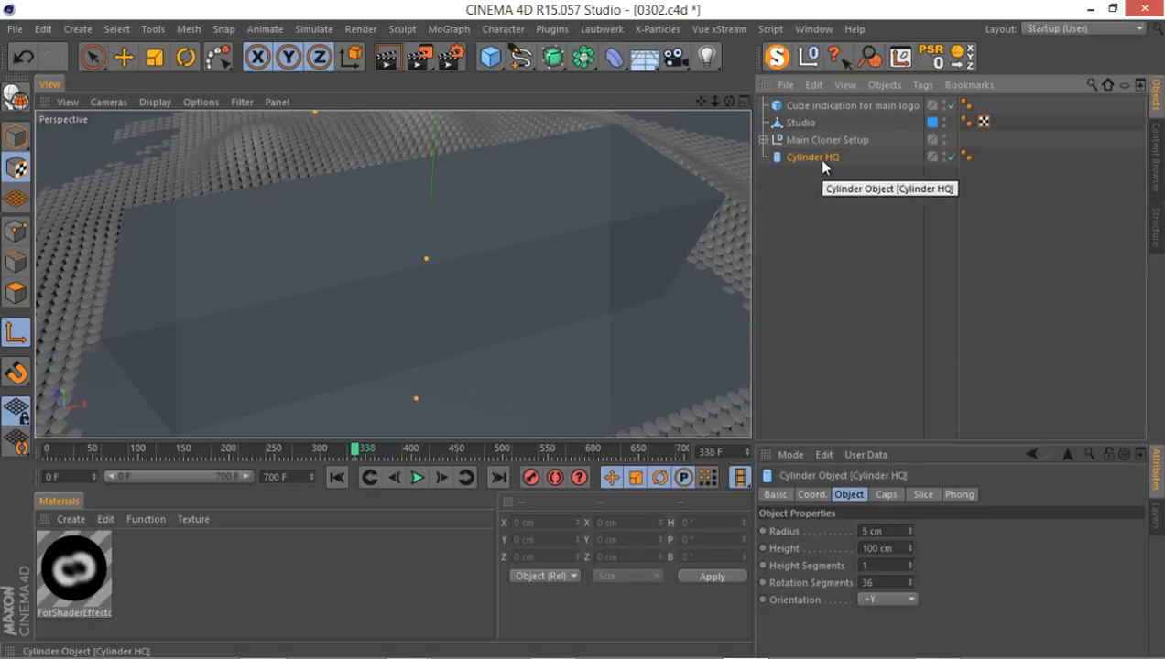
click(763, 139)
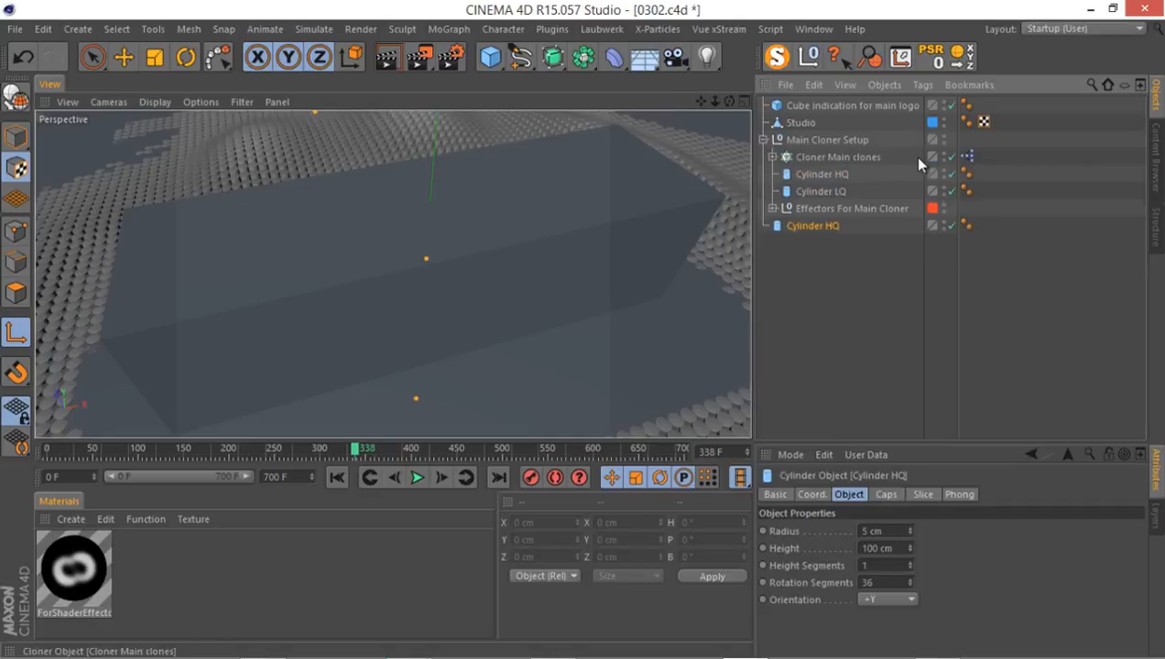
- Disable the Cloner Main clones object so its clones stop being generated
click(950, 158)
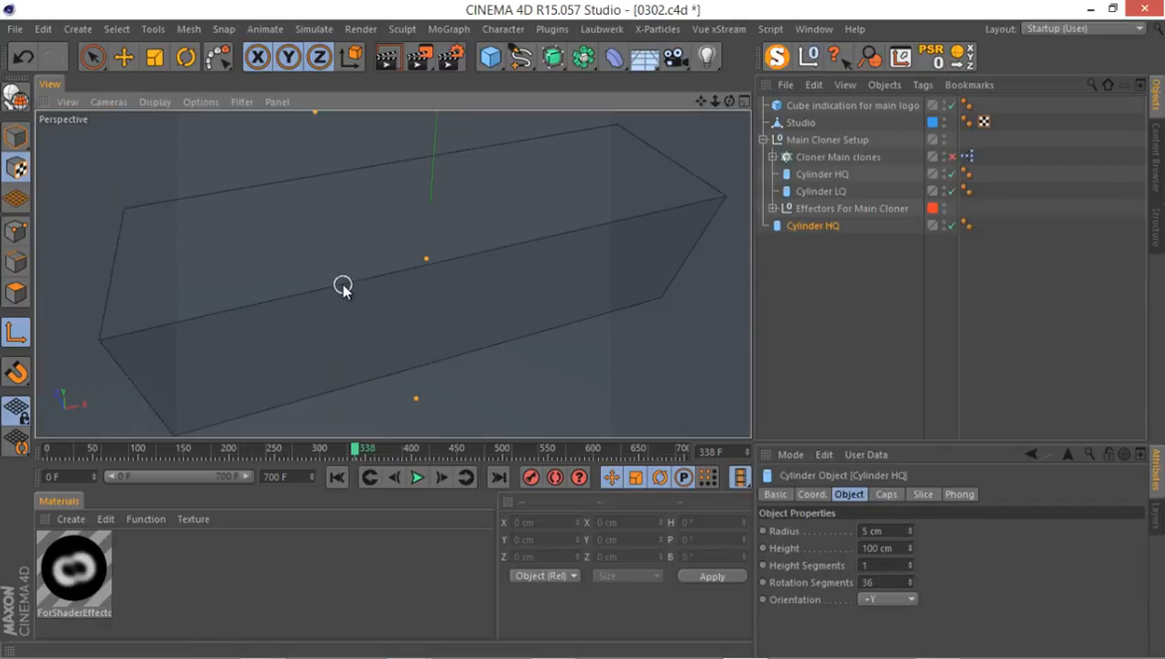
alt+drag(343, 286, 320, 276)
scroll(367, 286, down, 3)
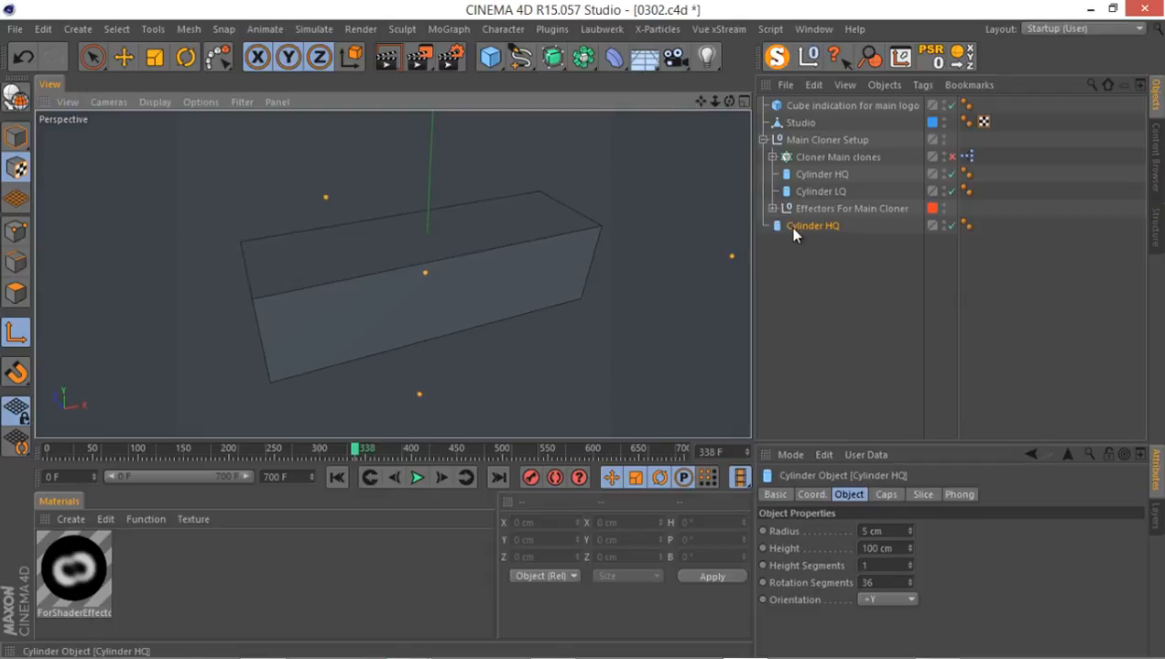
- Create a new MoGraph Cloner and make the duplicated Cylinder HQ its child
click(449, 28)
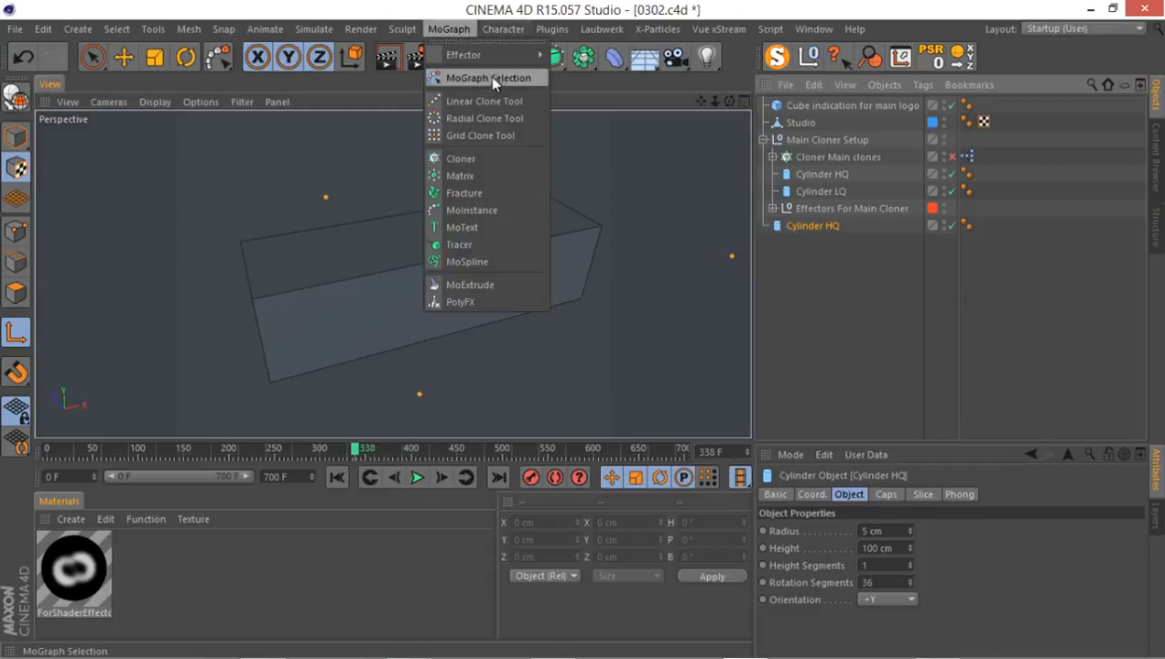
click(486, 159)
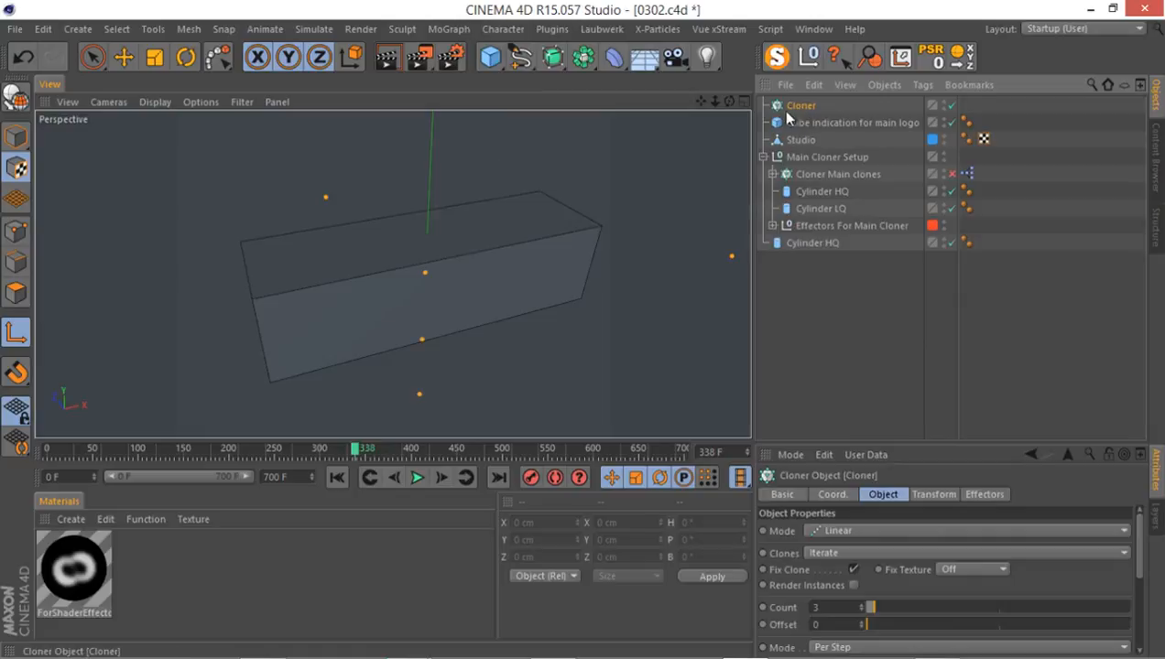
click(763, 156)
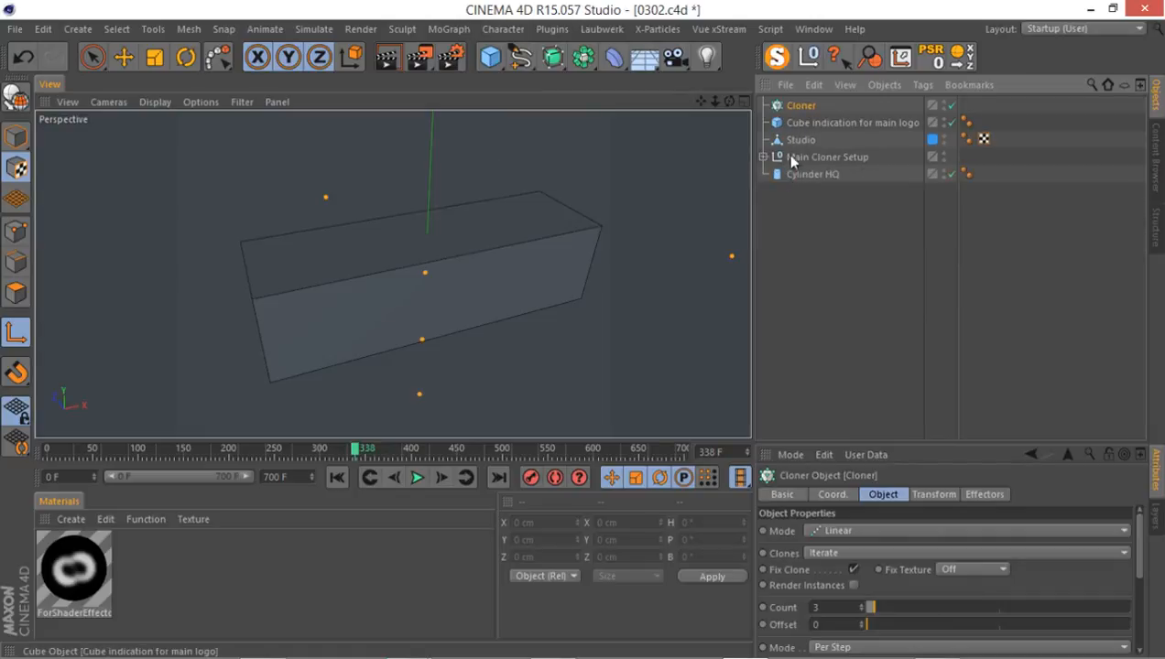
drag(785, 174, 781, 107)
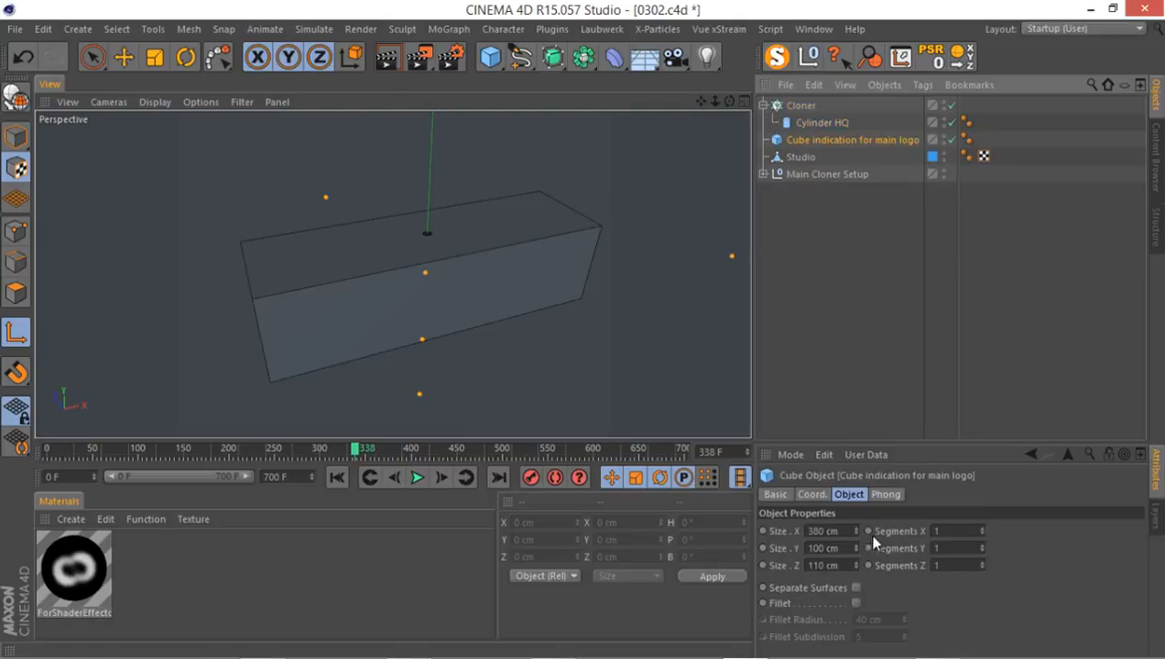
- Check the size of the Cube indication for main logo and disable the cube
double_click(818, 548)
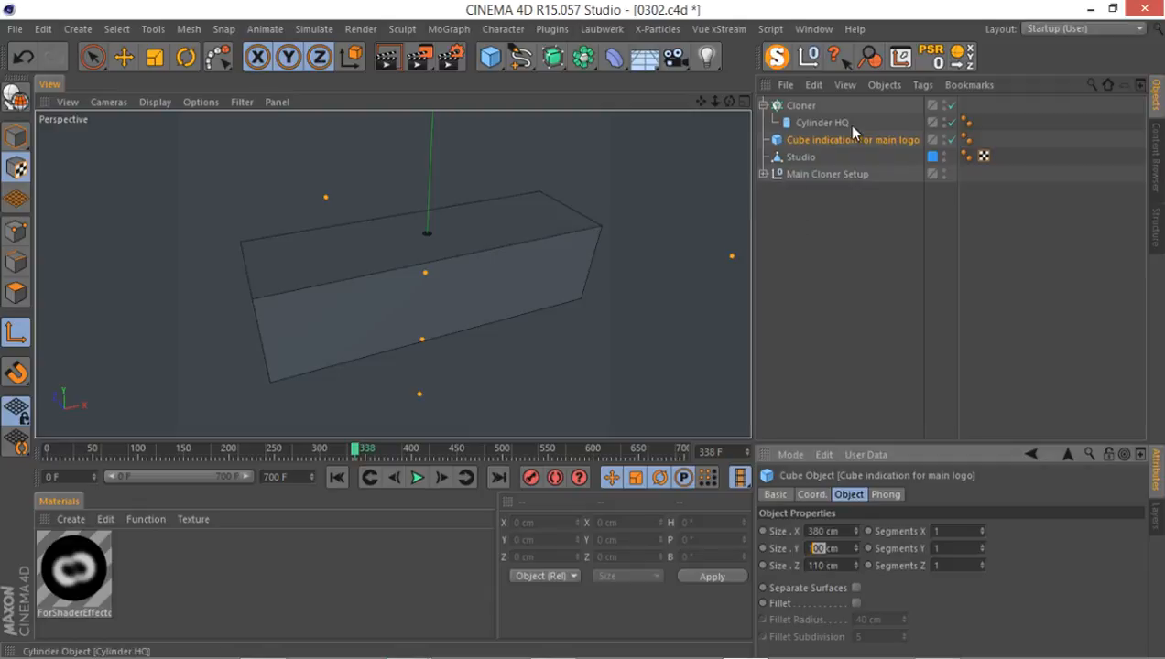
click(956, 143)
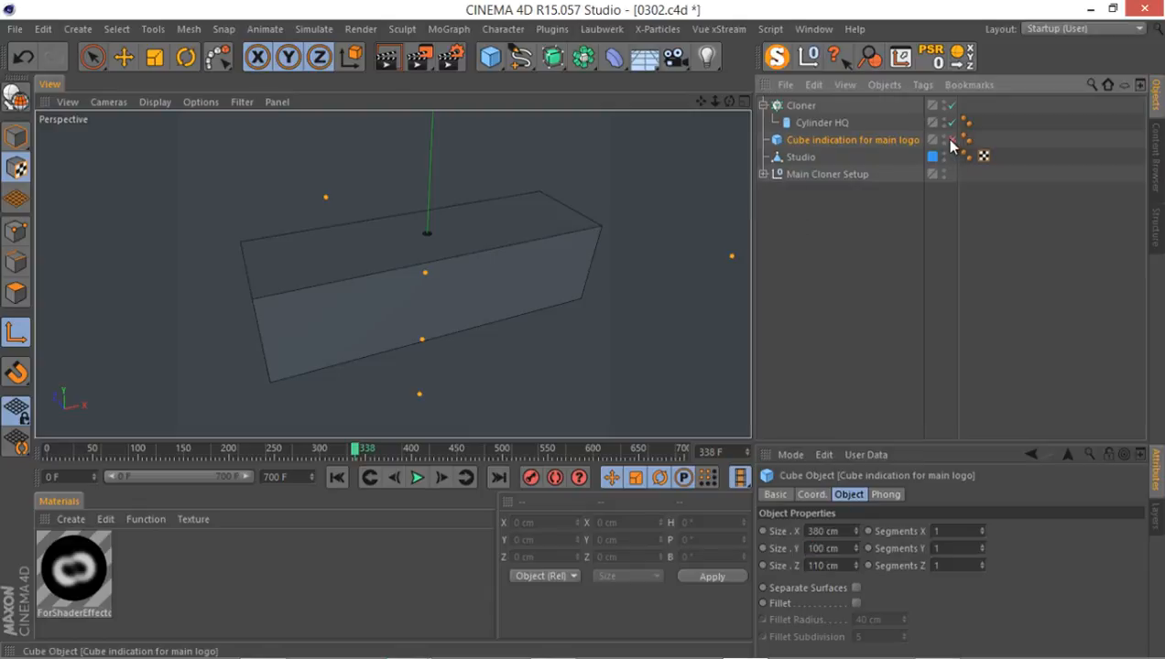
click(952, 139)
- Set the new Cloner to Grid Array mode with a Y count of 1
click(799, 106)
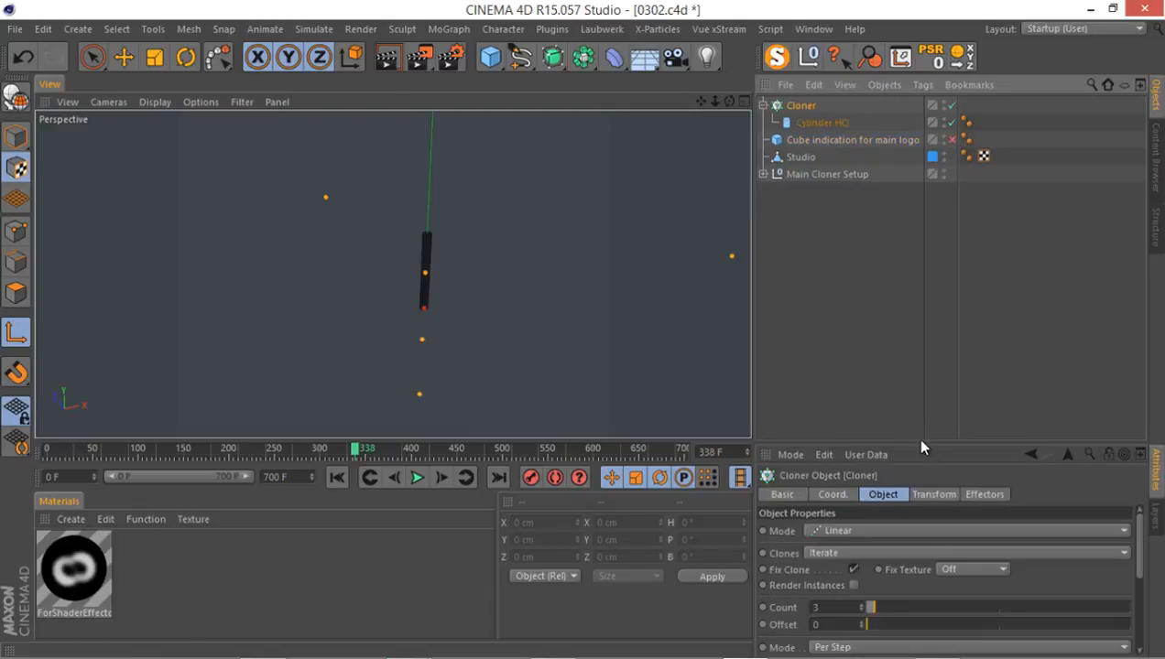
drag(919, 437, 920, 288)
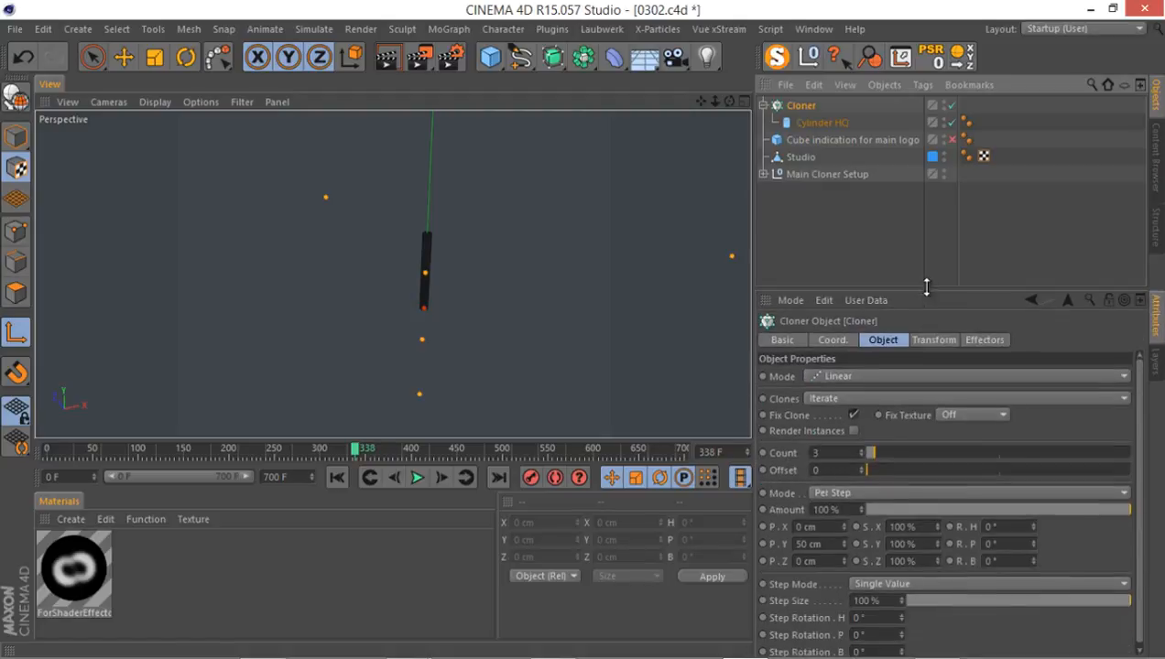
click(852, 376)
click(856, 428)
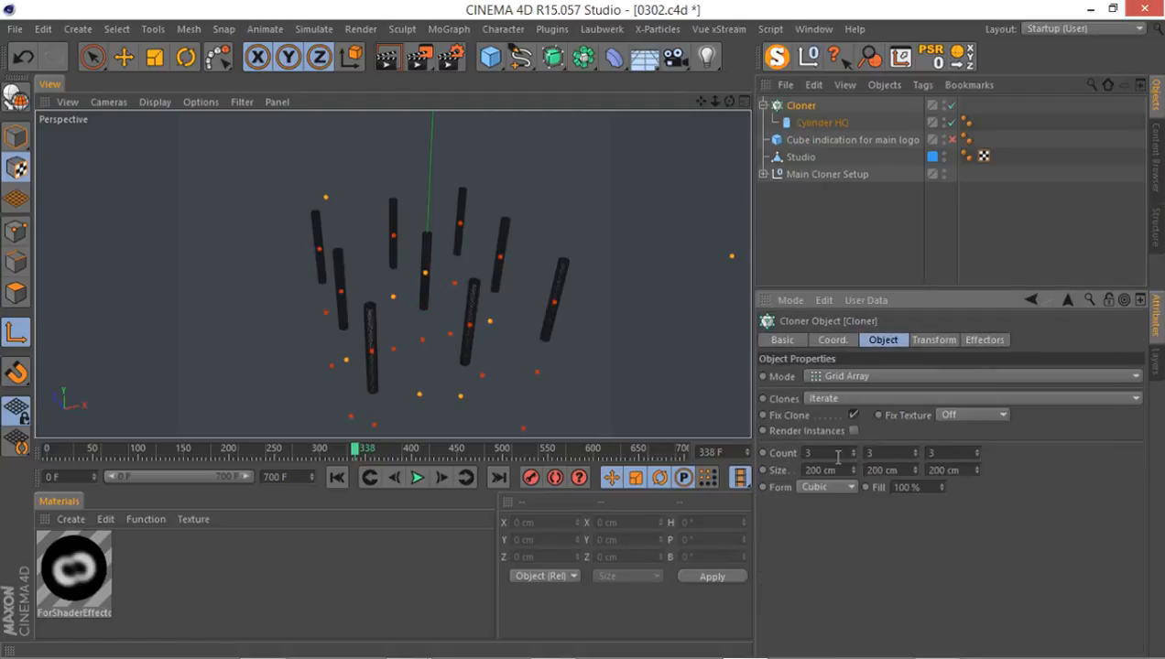
double_click(870, 454)
key(Return)
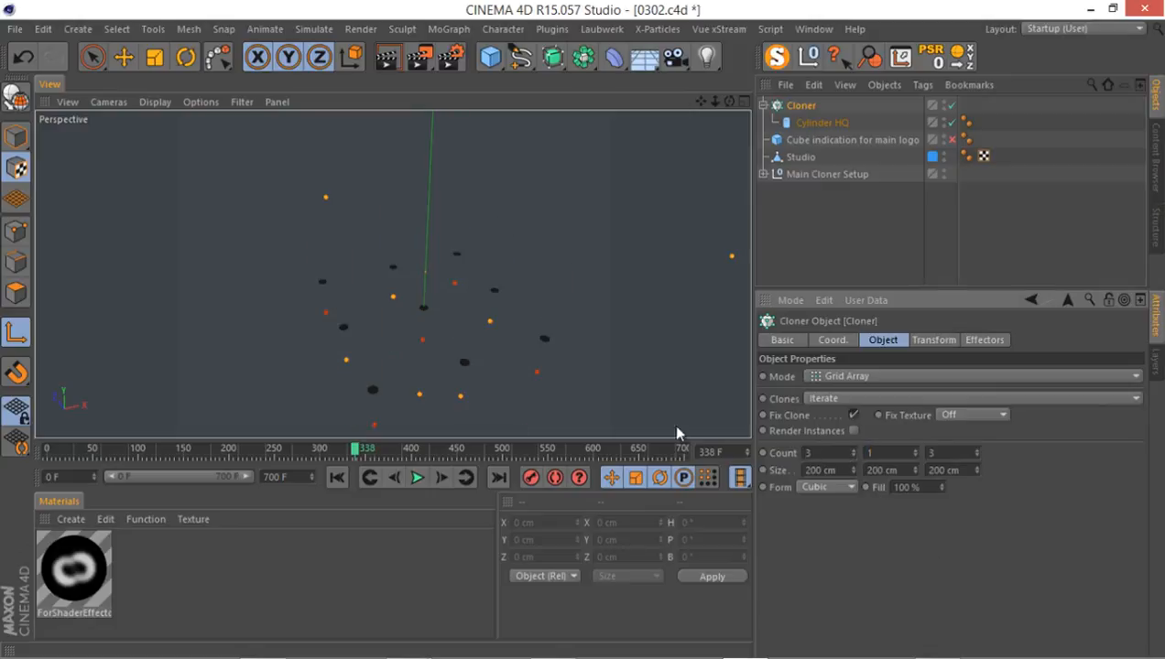
- Hide the Studio object in both the editor and the renderer
scroll(487, 353, up, 6)
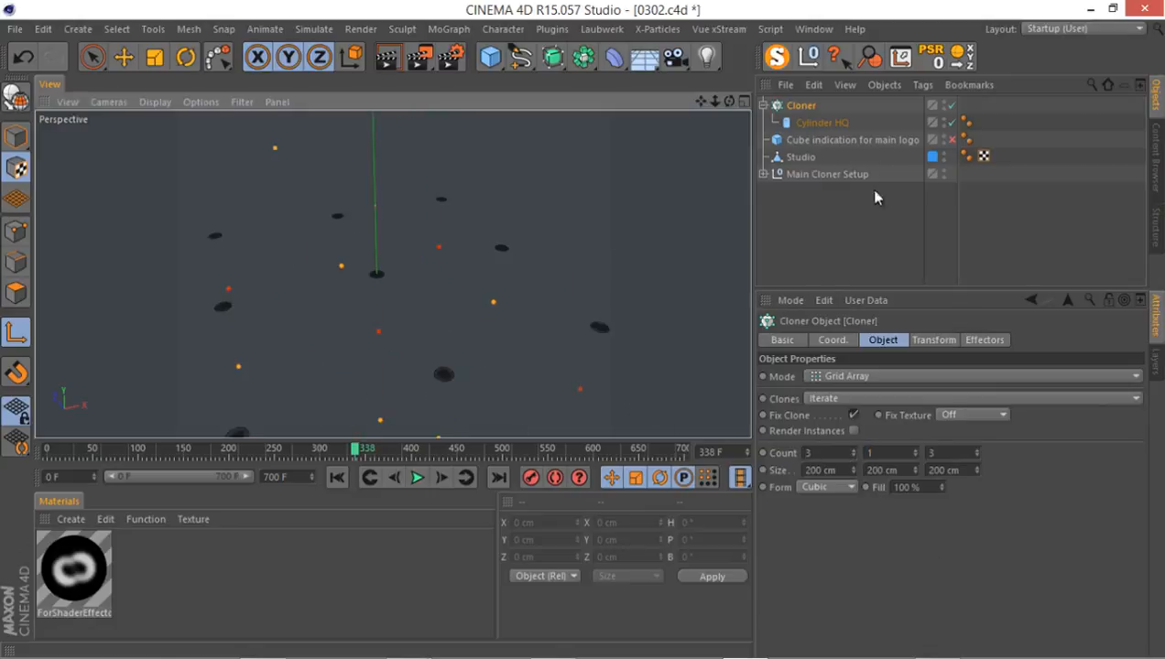
alt+click(945, 160)
alt+click(945, 159)
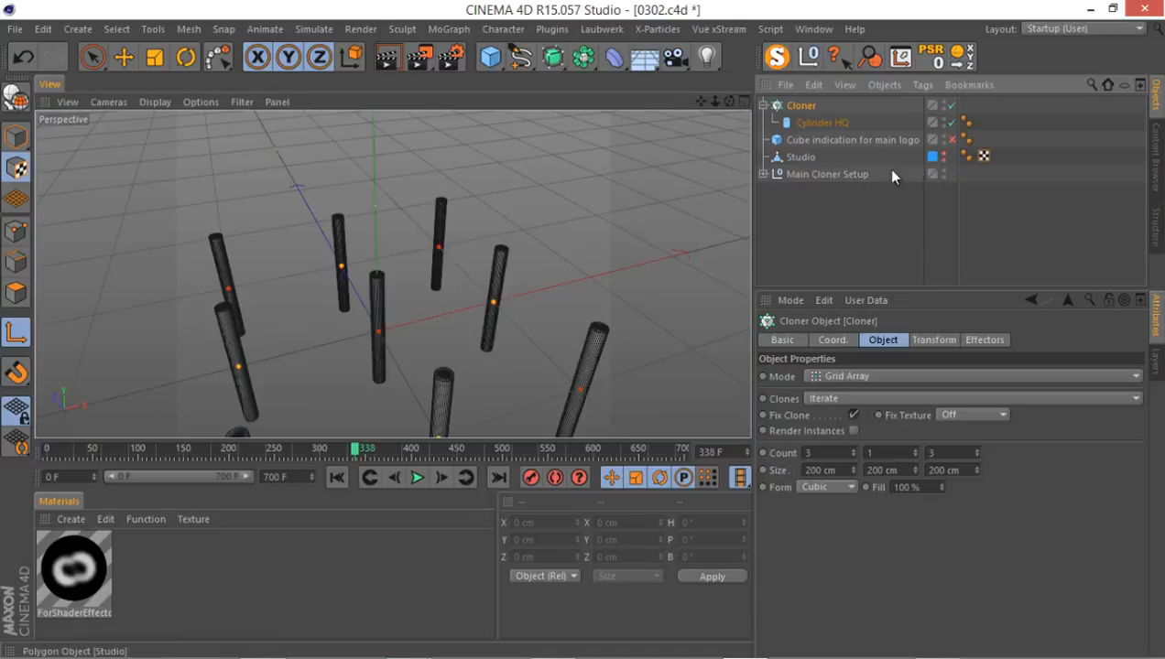
scroll(458, 280, up, 6)
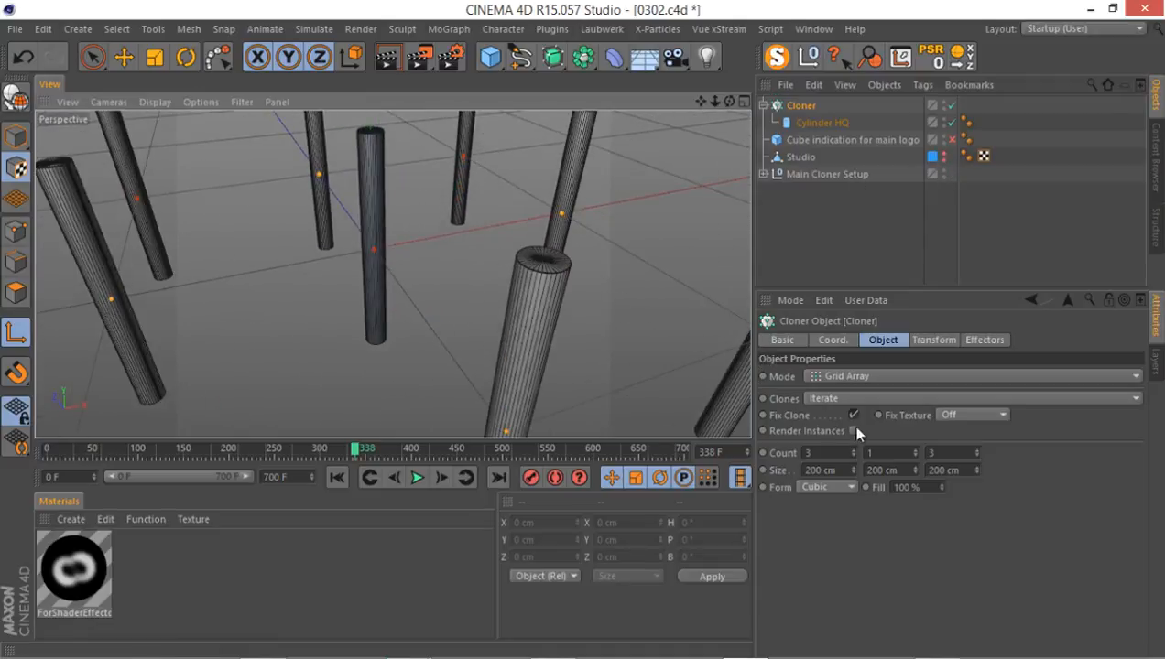
- Set the Cloner's grid count to 39 in X and 11 in Z
click(811, 452)
double_click(809, 452)
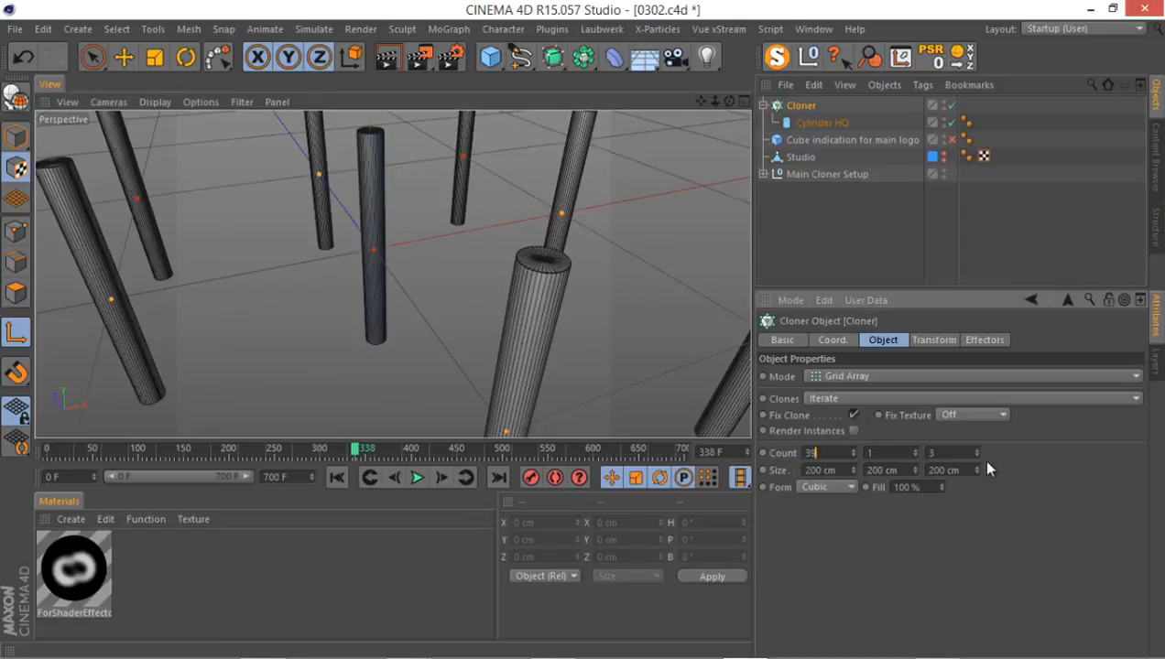
text(39)
key(Tab)
key(Tab)
drag(952, 453, 844, 446)
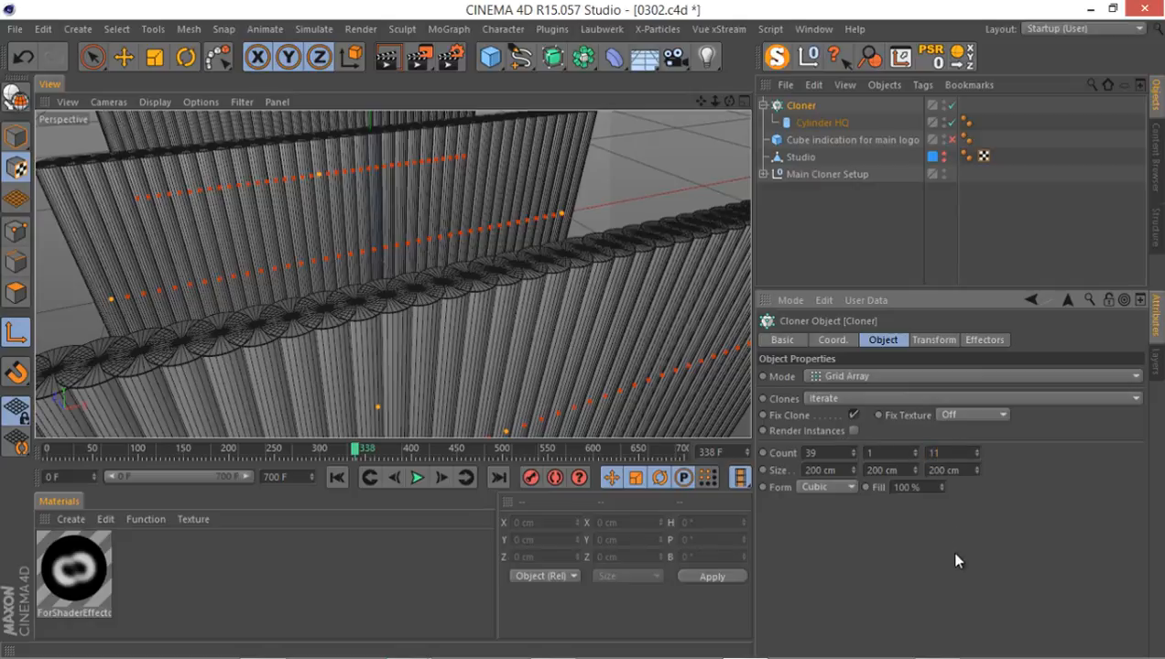
scroll(504, 380, down, 3)
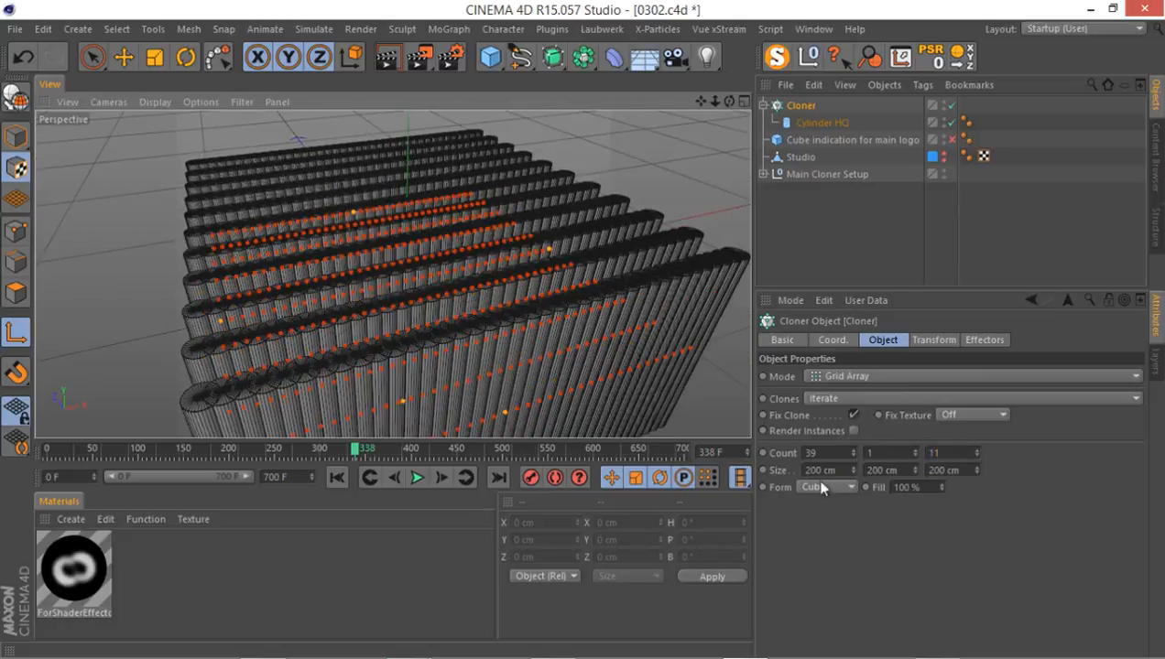
- Set the Cloner's grid size to 380 cm in X and 110 cm in Z
alt+drag(521, 386, 527, 306)
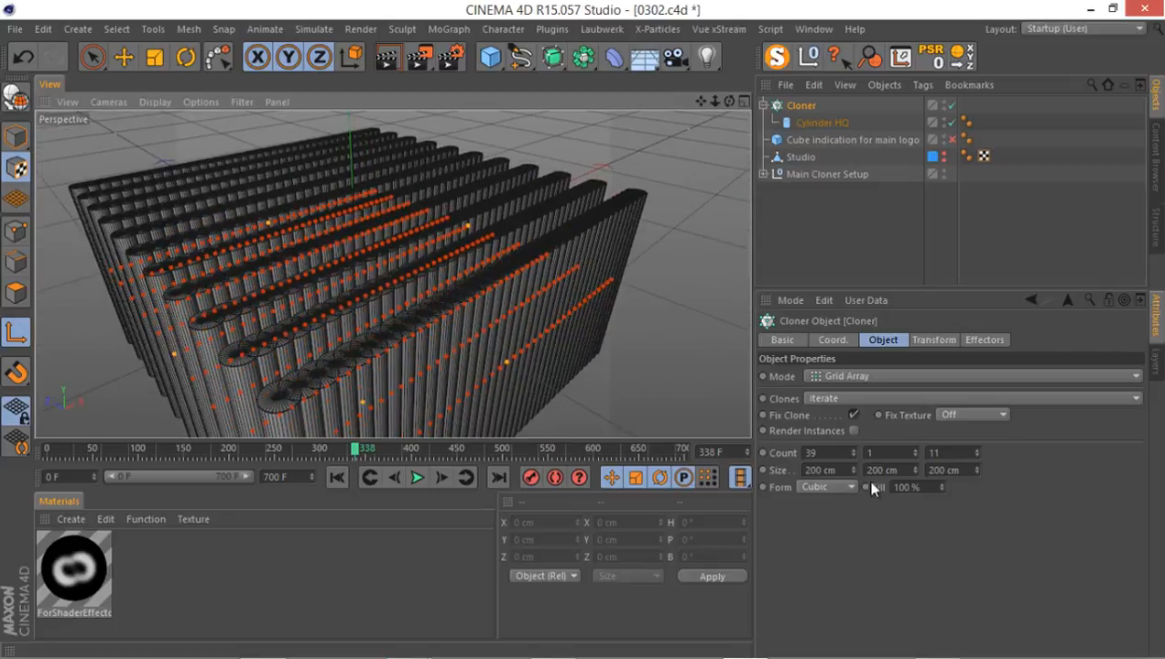
click(820, 469)
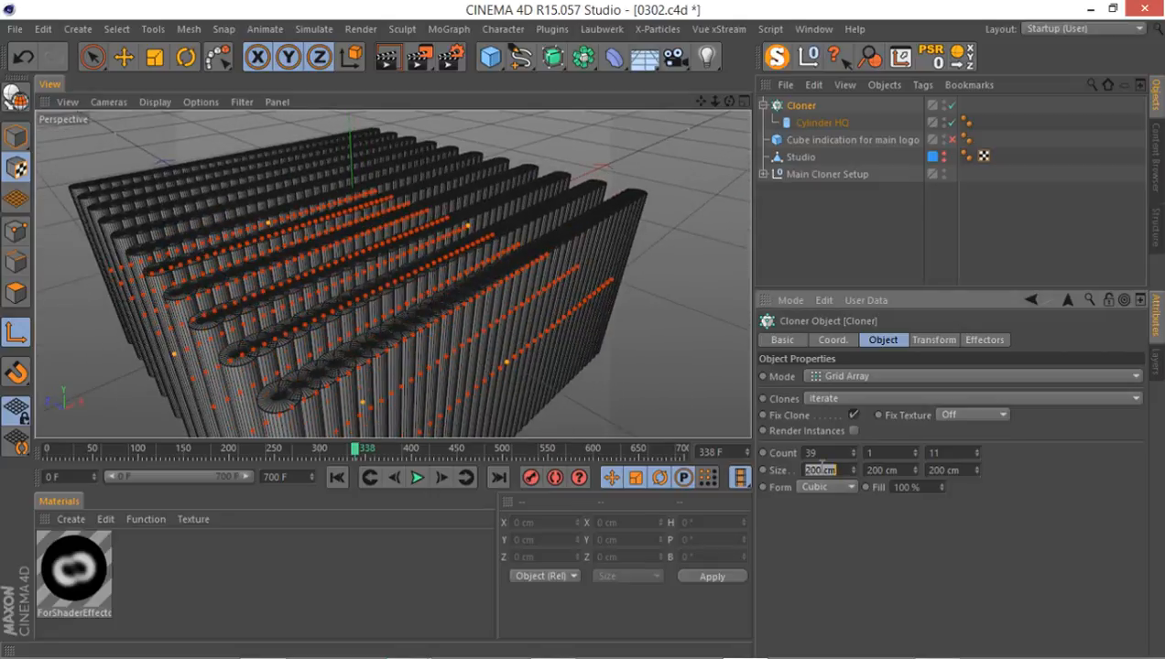
text(30)
key(Return)
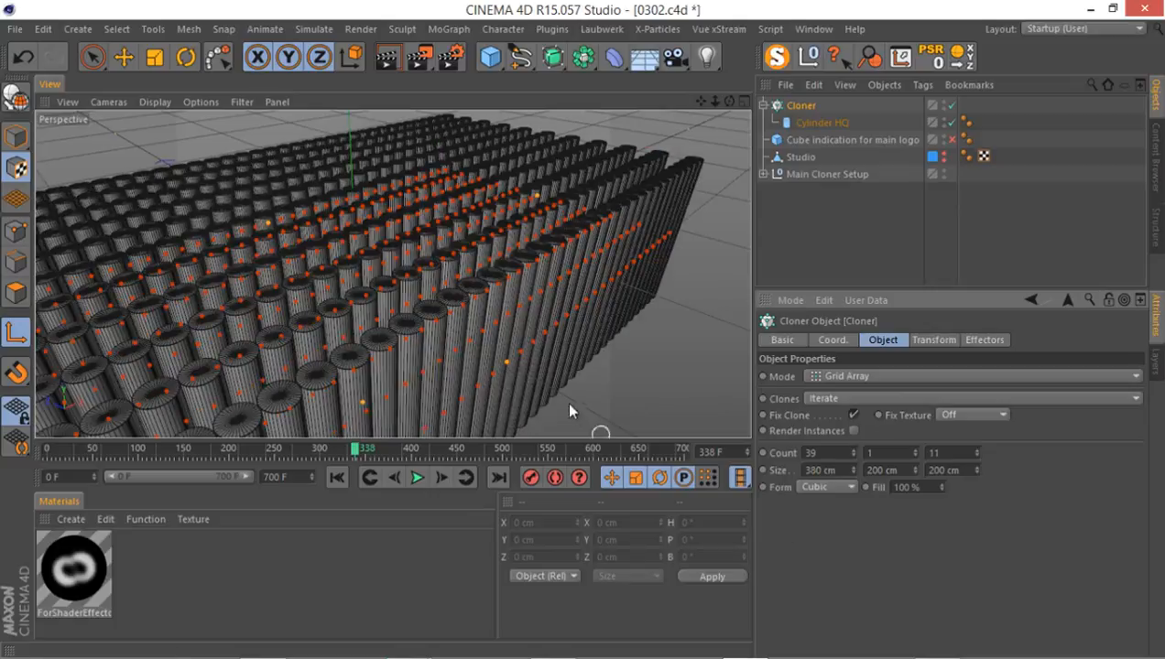
click(887, 469)
click(944, 472)
text(3)
text(10)
key(Return)
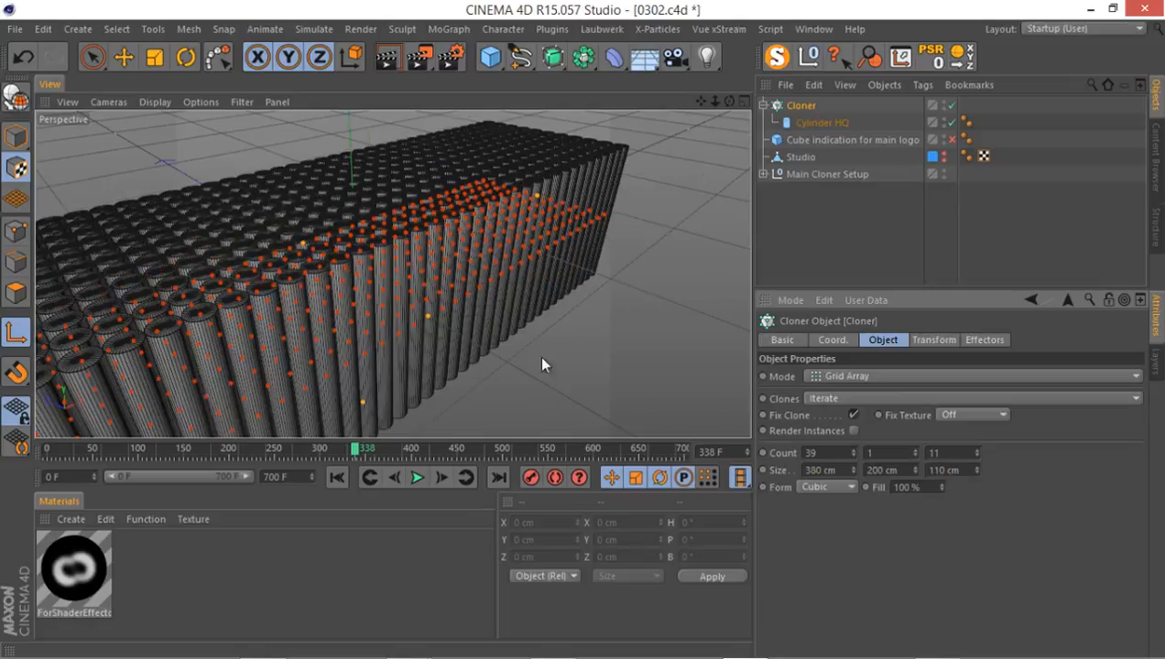
- Examine the spacing of the cloned cylinders in the top view and the perspective view
middle_click(347, 236)
middle_click(522, 222)
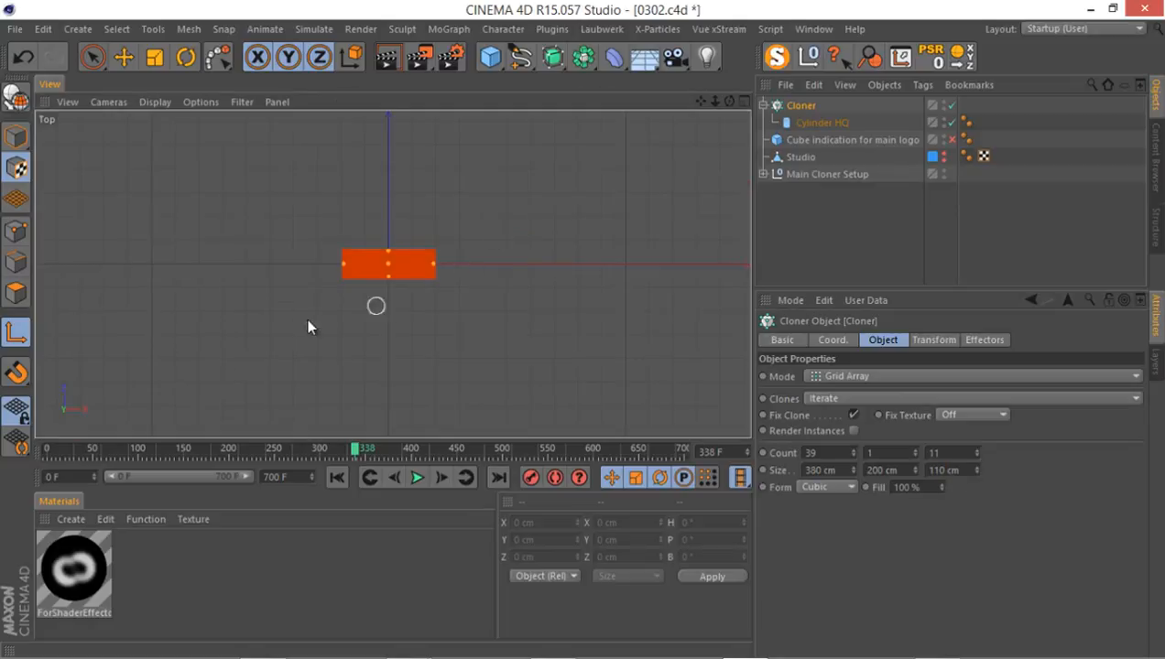
alt+right_drag(347, 299, 492, 232)
alt+middle_drag(546, 201, 362, 294)
mouse_move(449, 277)
alt+right_down()
mouse_move(642, 187)
mouse_move(592, 215)
mouse_move(414, 246)
alt+right_up()
middle_click(344, 220)
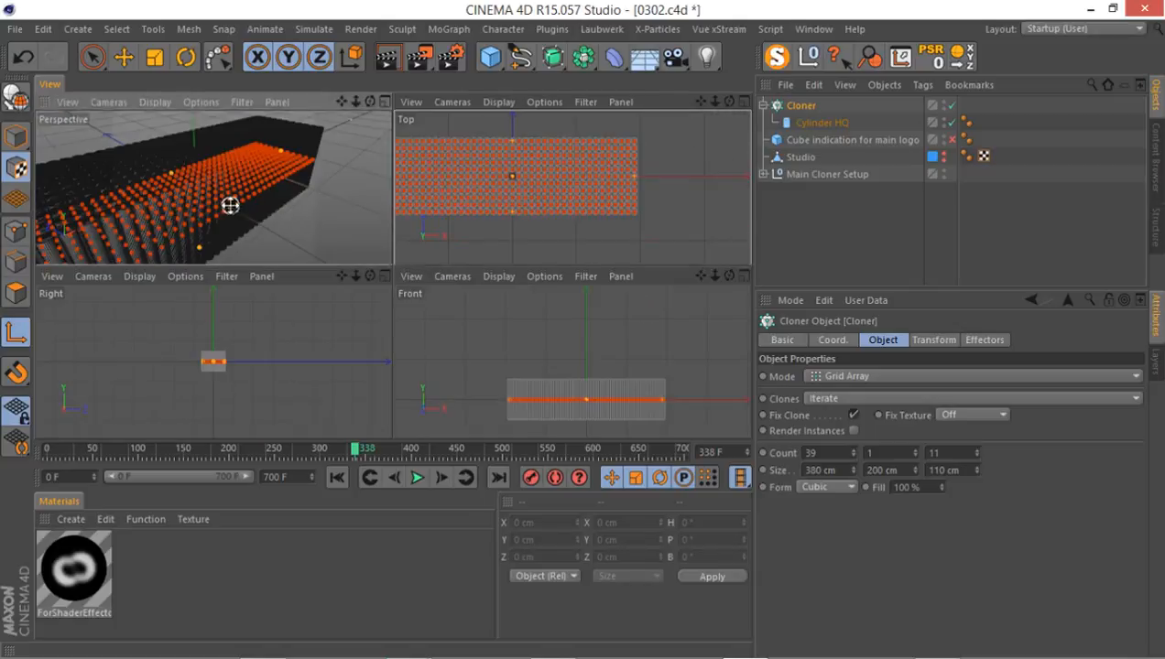
middle_click(229, 205)
alt+right_drag(230, 205, 330, 201)
alt+drag(218, 246, 366, 300)
alt+right_drag(407, 313, 364, 369)
alt+drag(364, 376, 139, 296)
- Switch to Model mode and inspect the tops of the cylinder grid up close
click(25, 139)
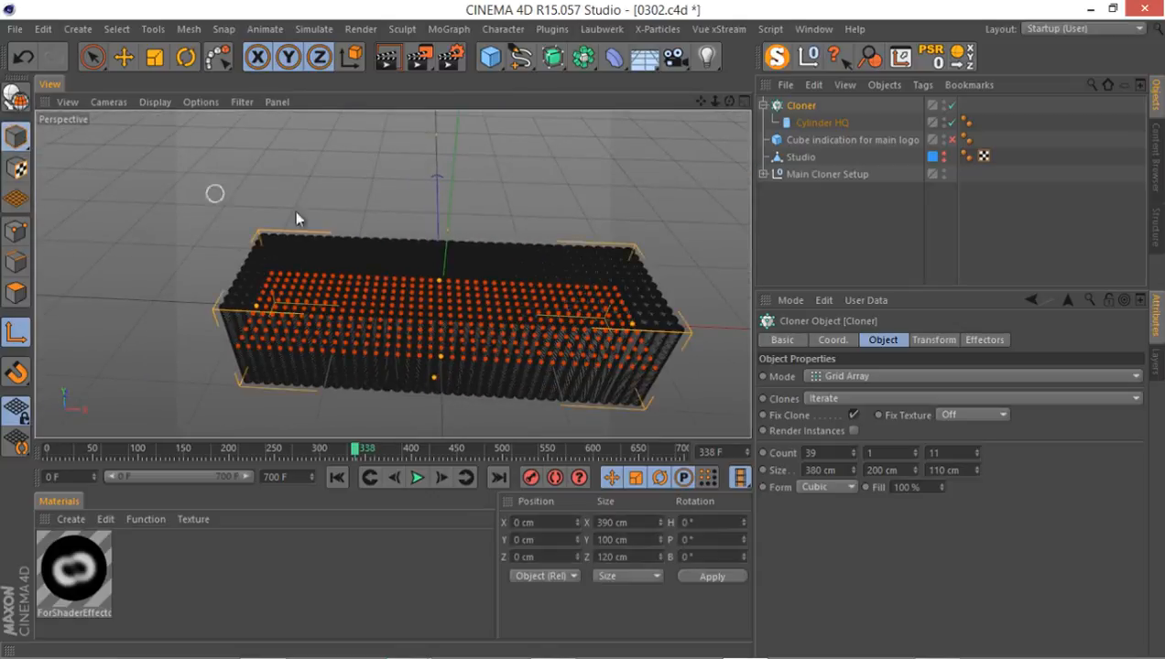
alt+drag(286, 288, 311, 392)
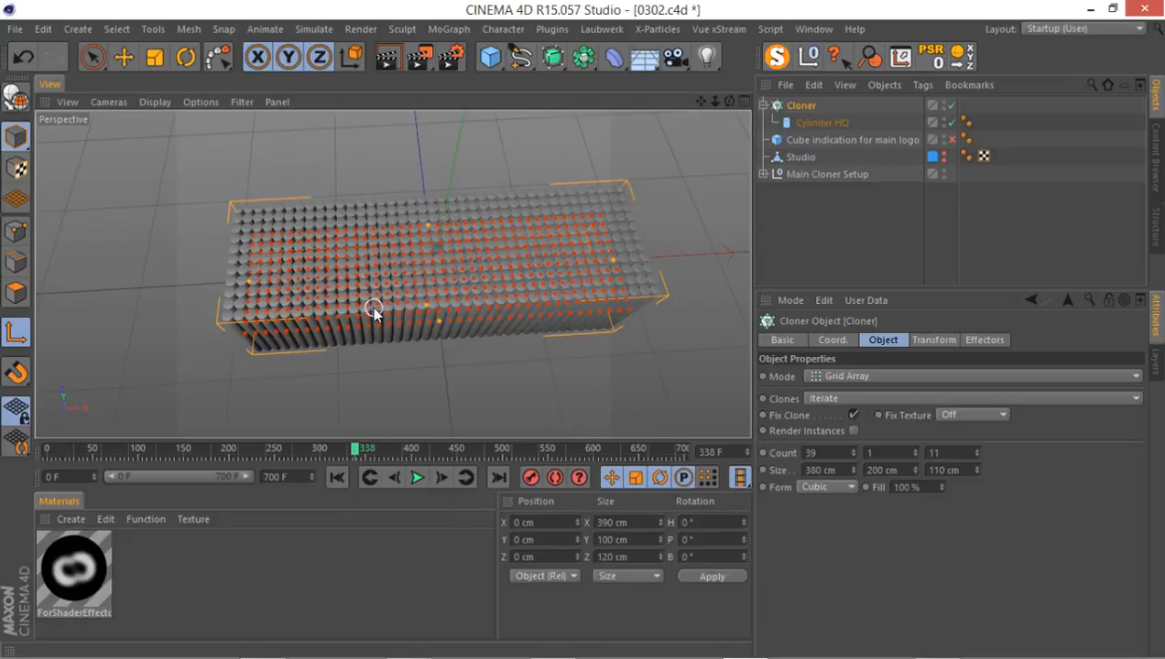
alt+right_drag(421, 258, 447, 249)
alt+drag(385, 283, 396, 168)
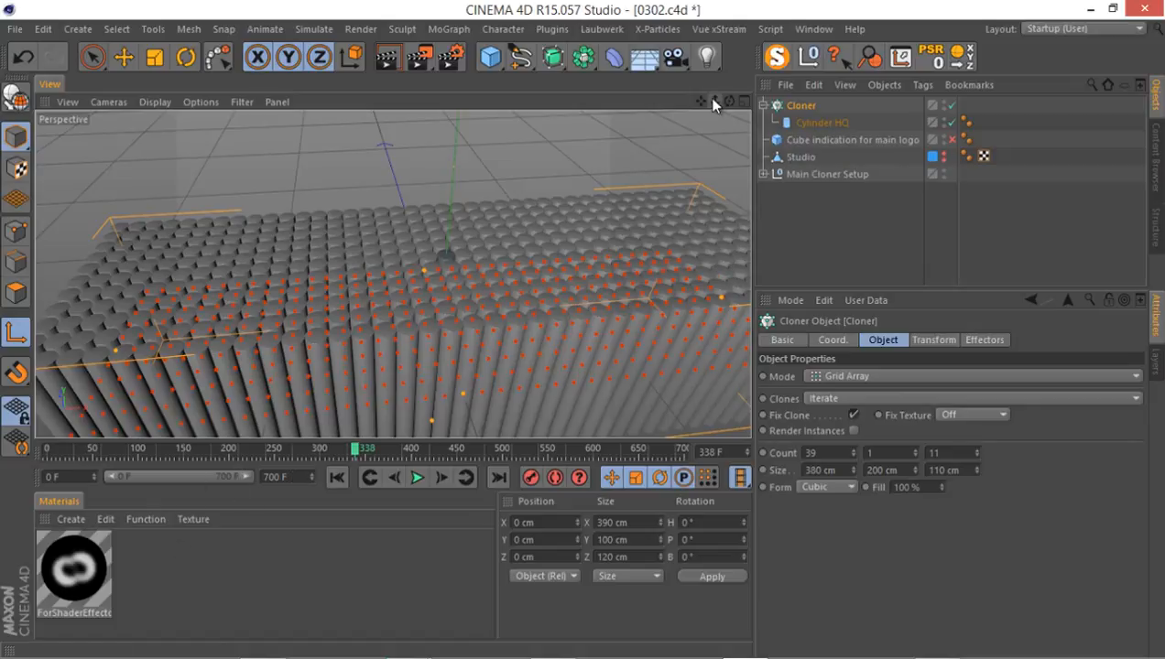
- Add a MoGraph Shader effector to the Cloner and enlarge the area showing its attributes
click(449, 28)
mouse_move(449, 57)
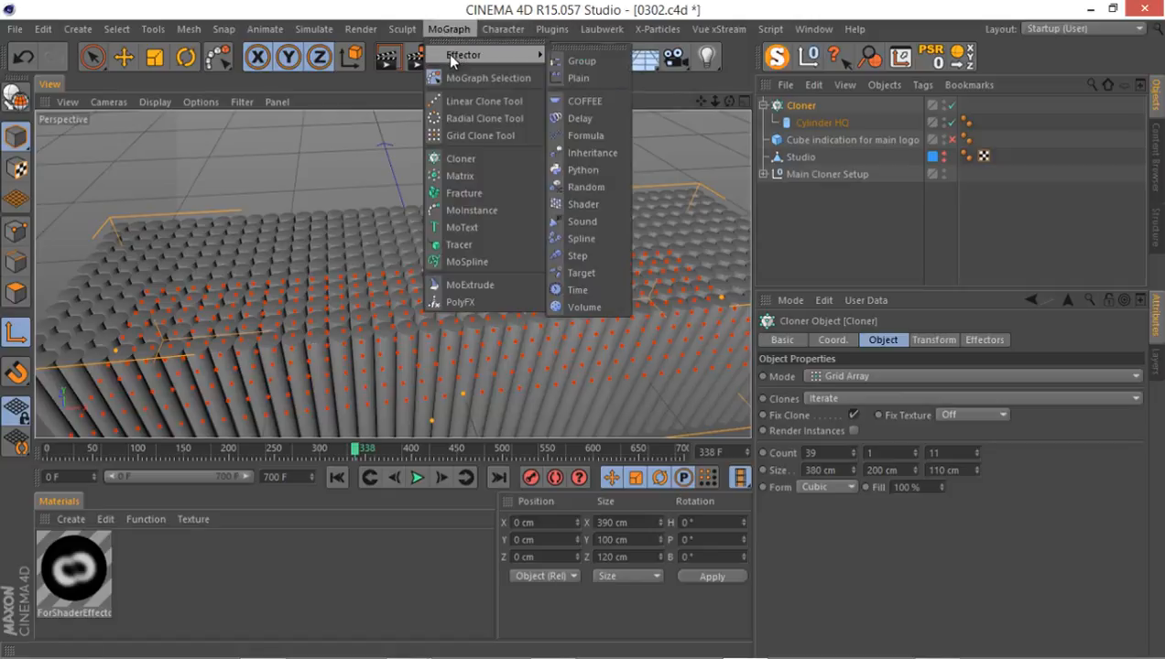
click(602, 203)
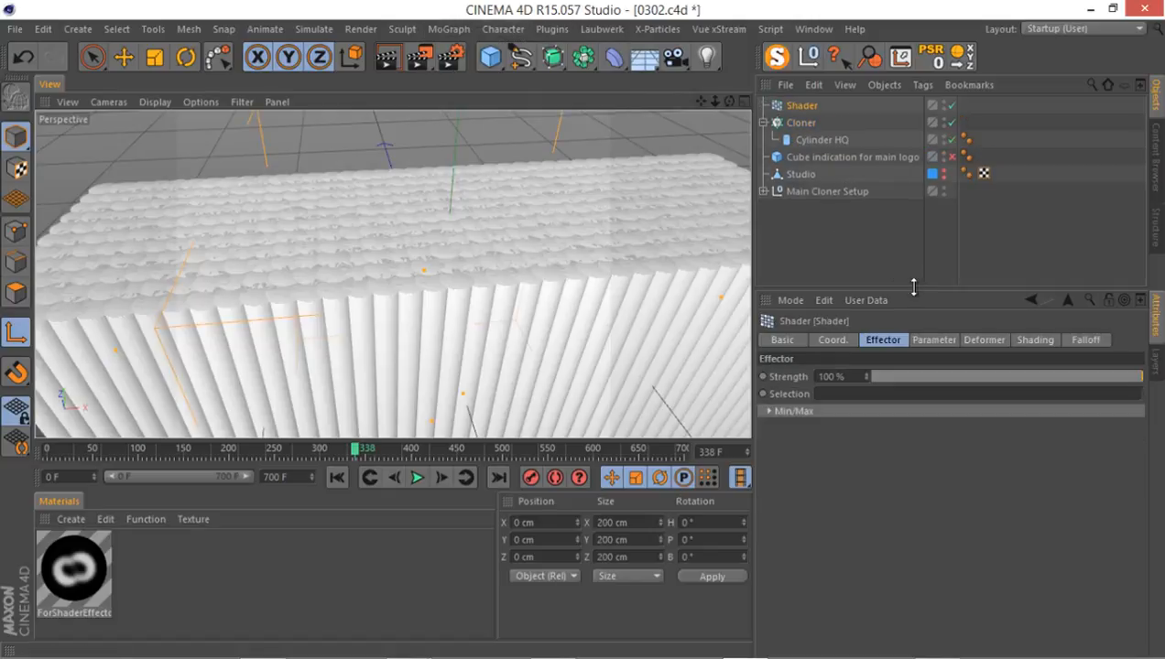
drag(913, 287, 925, 235)
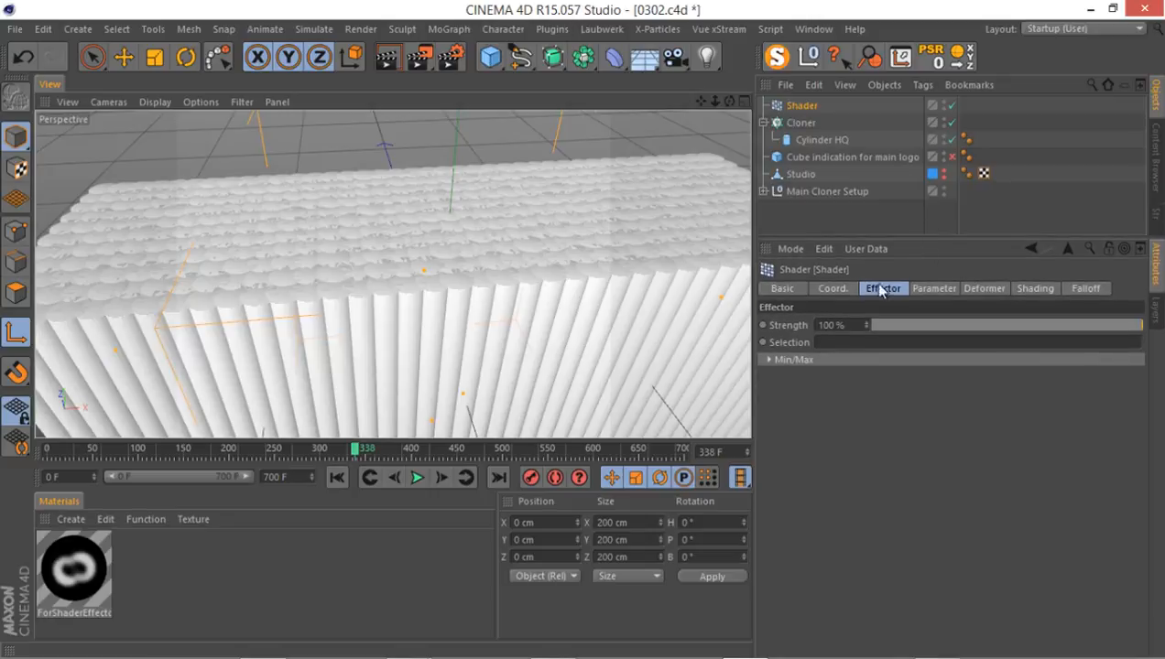
- Create a new material with Color and Specular disabled and only the Luminance channel enabled
double_click(217, 550)
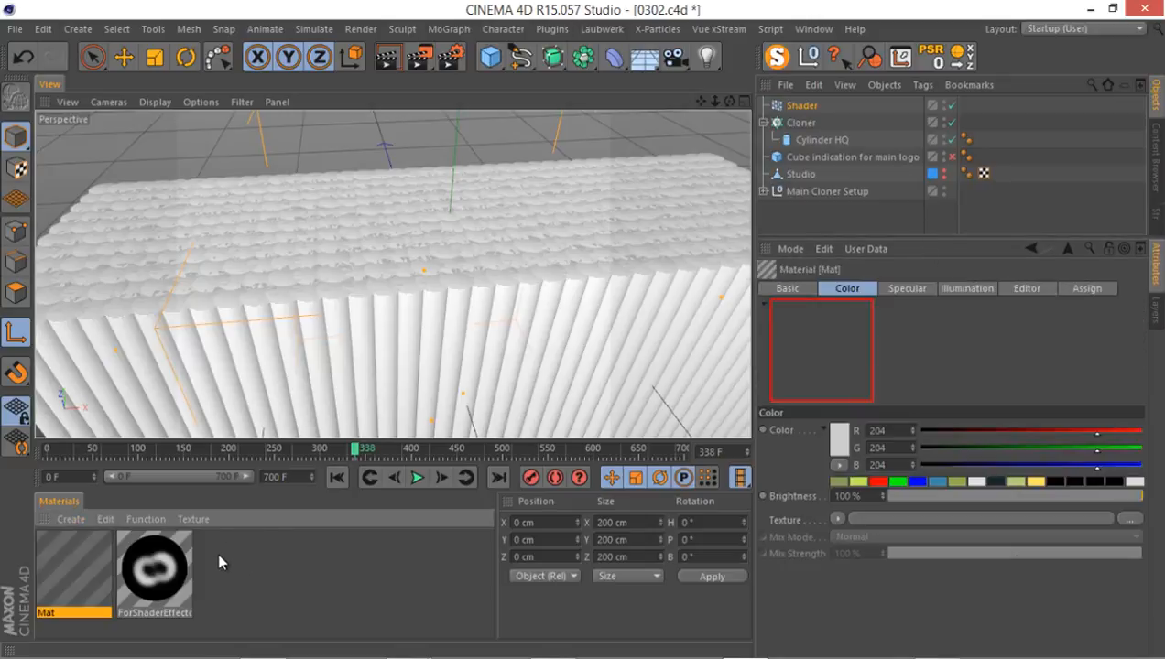
double_click(73, 558)
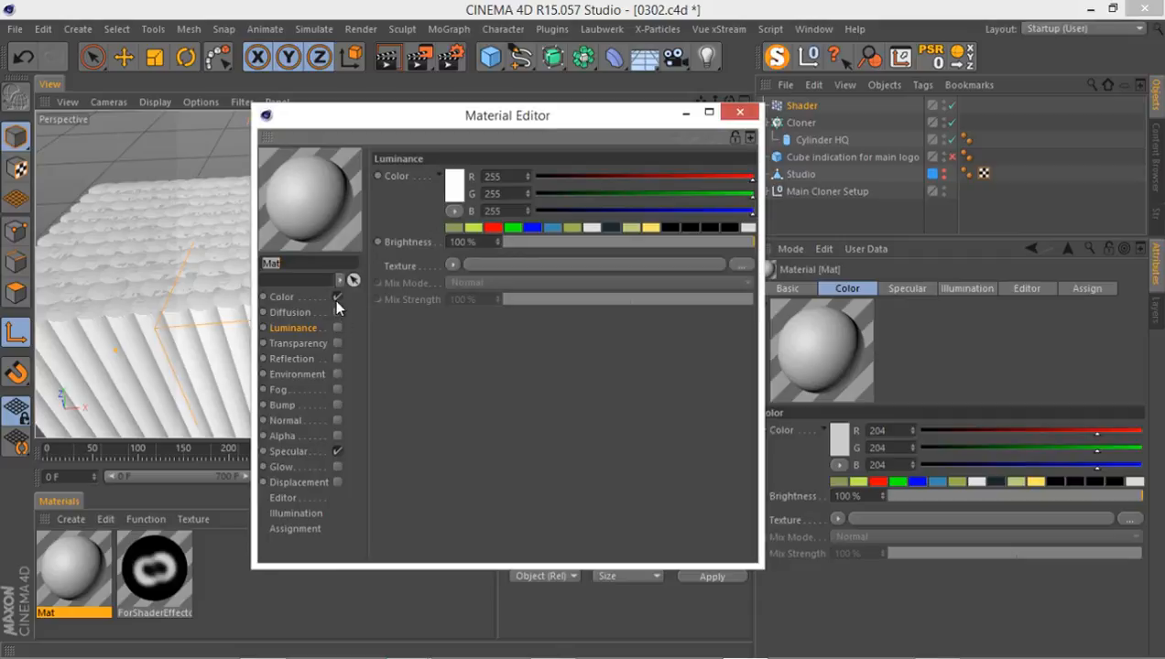
click(336, 297)
click(332, 436)
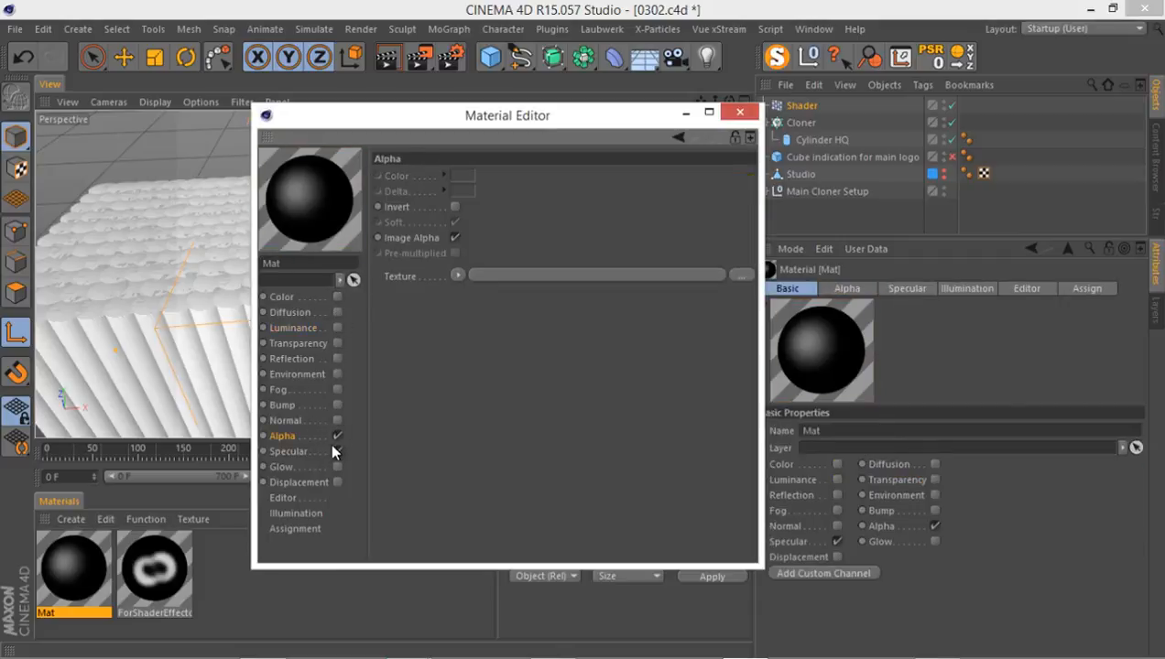
click(333, 452)
click(337, 452)
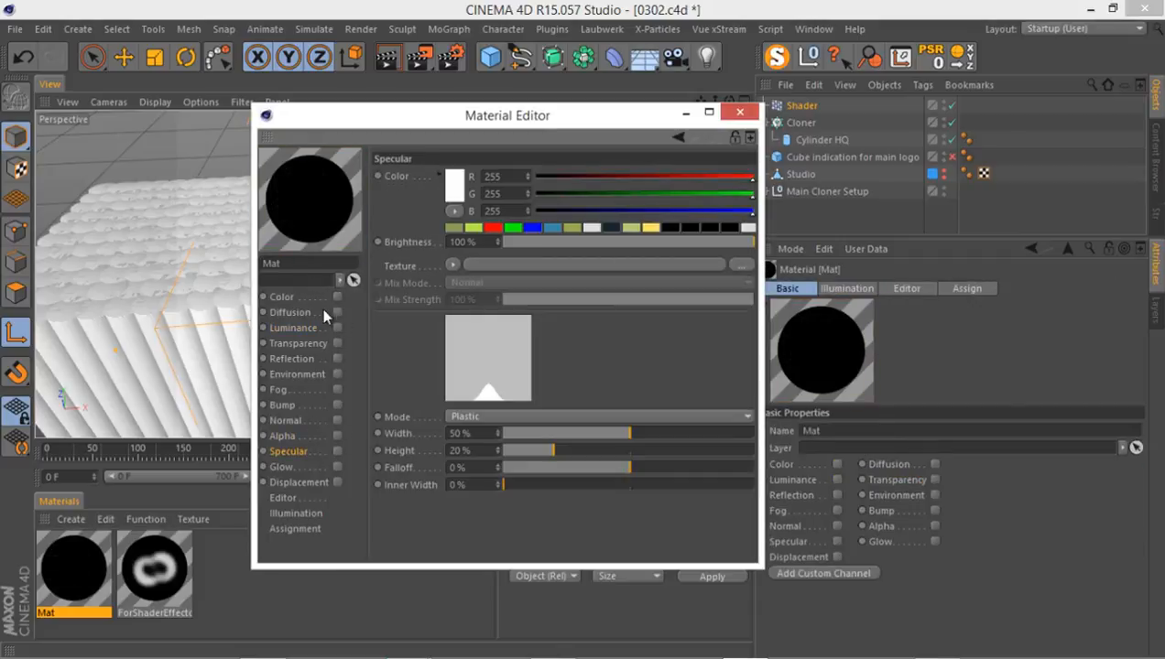
click(337, 328)
- Rename the new material as KURD Shader
drag(308, 269, 249, 271)
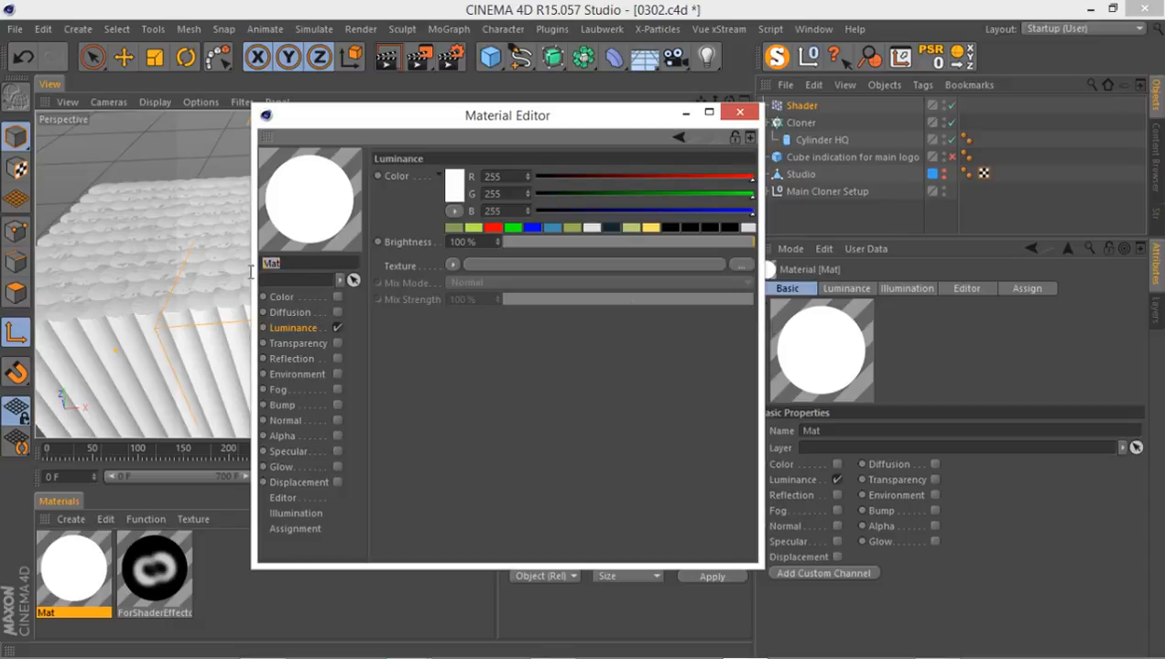
text(KURD Shader)
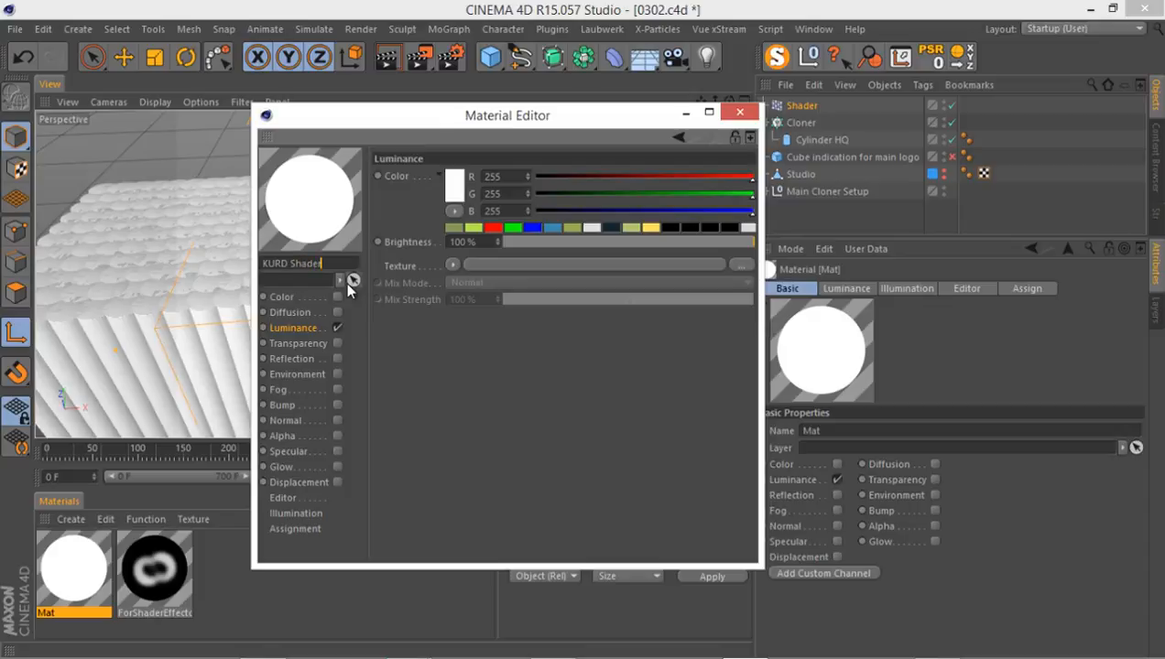
key(Return)
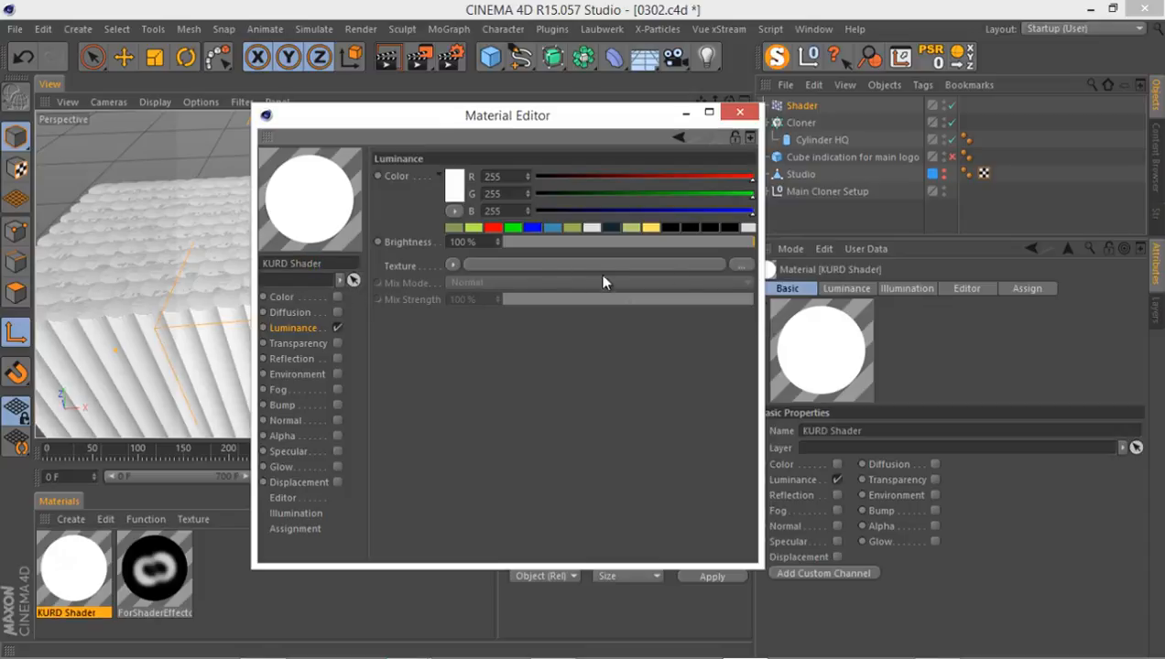
- Load GSMap_00000.jpg from the Seq folder as the Luminance texture, without copying it to the project location
click(741, 264)
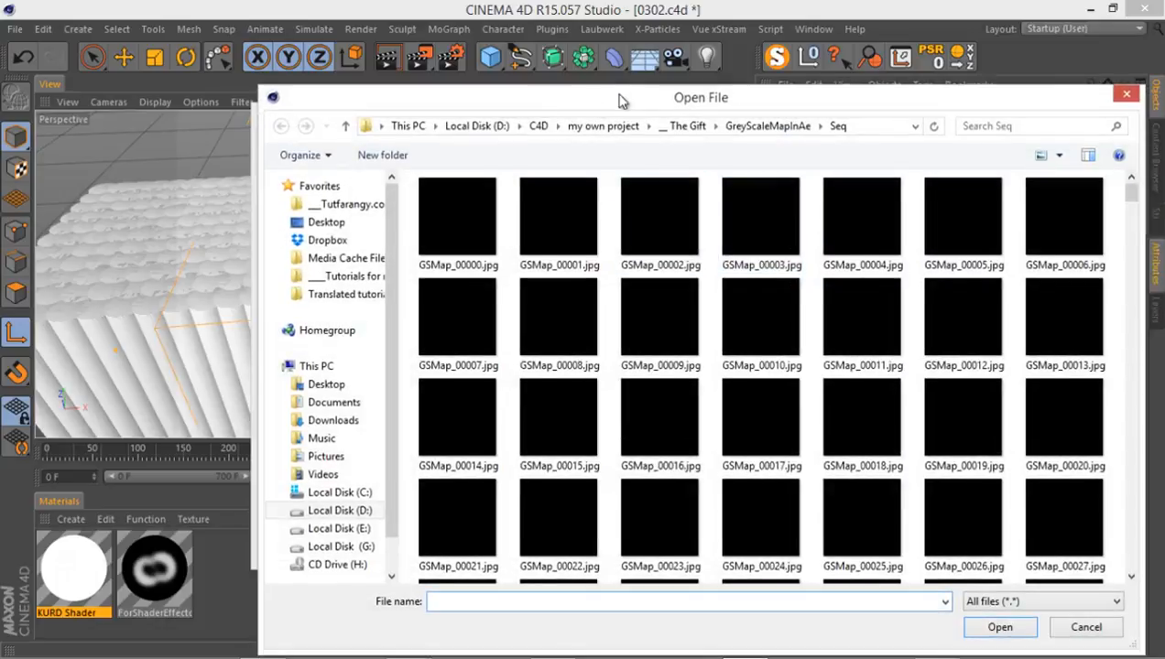
drag(632, 98, 468, 78)
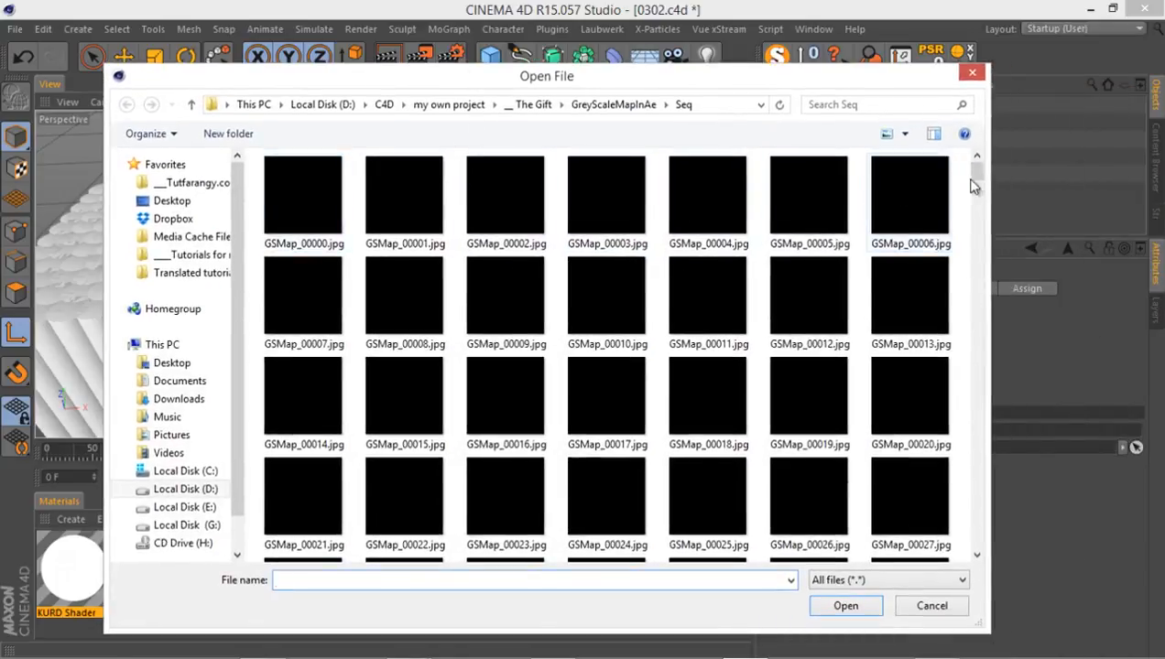
scroll(976, 248, down, 5)
scroll(975, 186, up, 5)
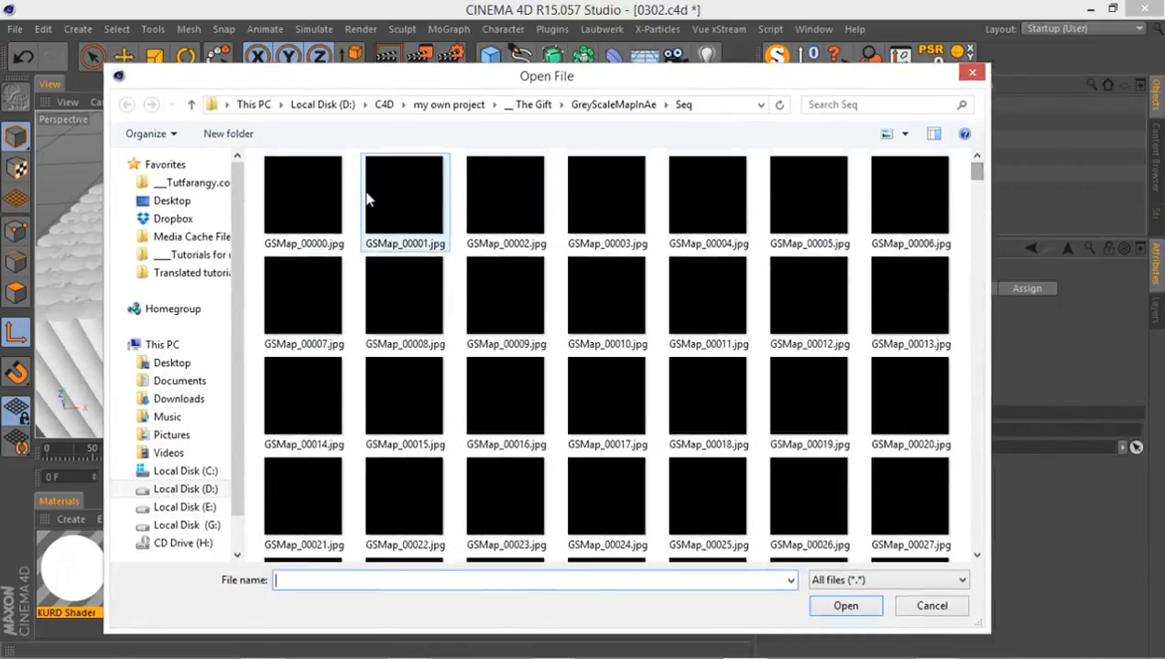
click(331, 203)
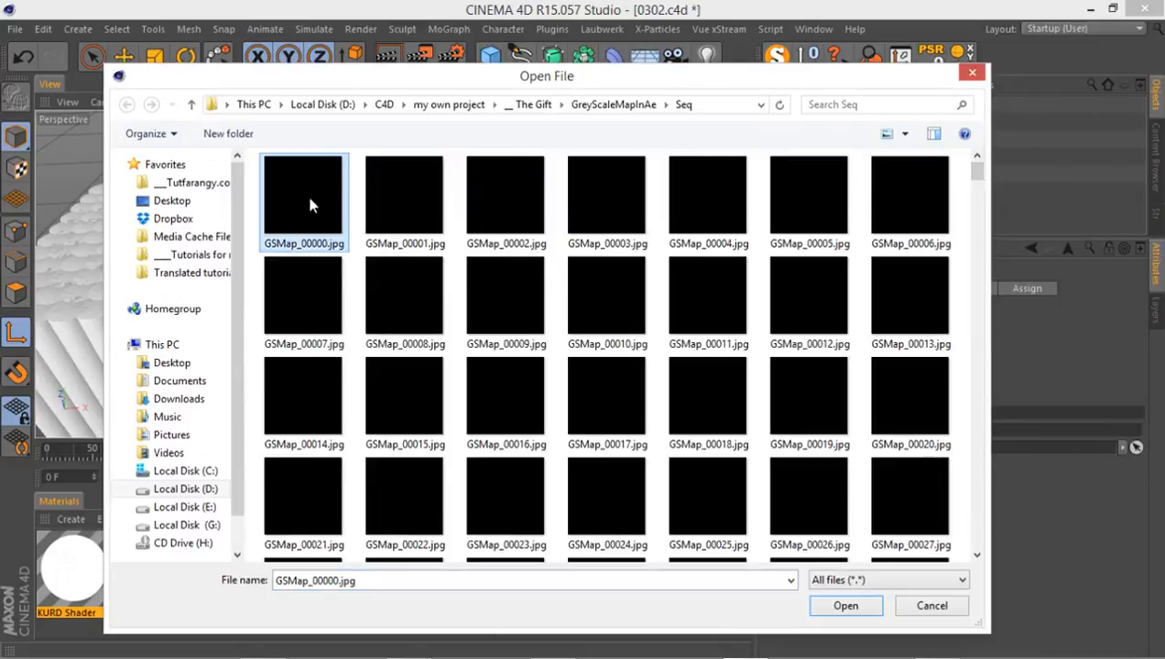
double_click(307, 200)
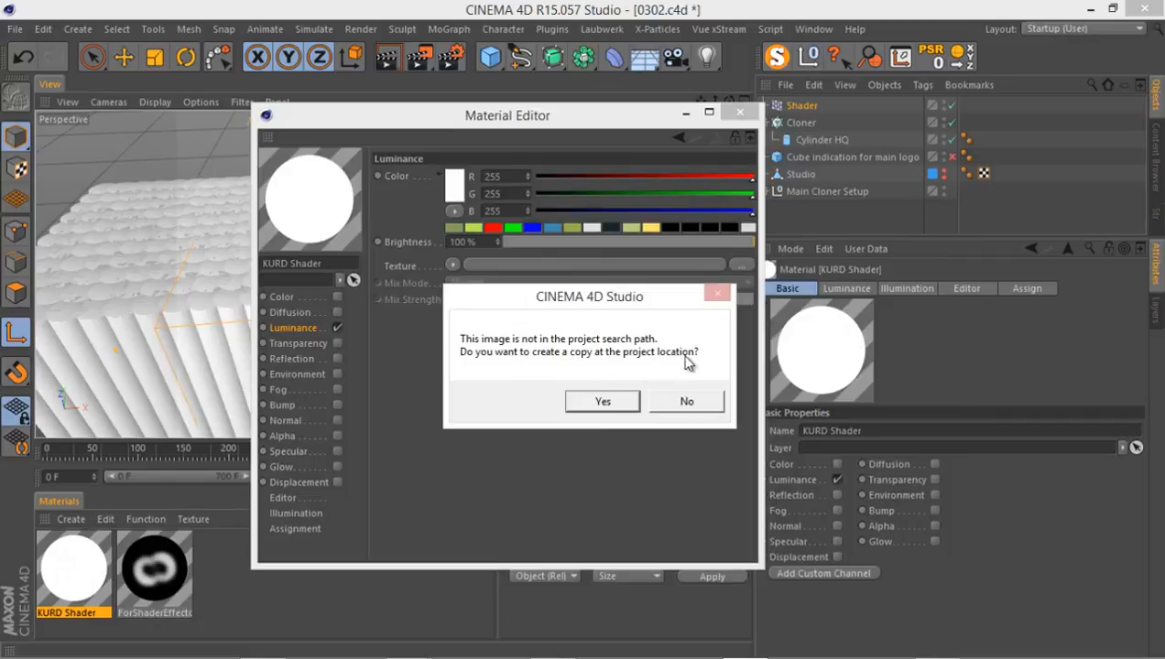
click(678, 403)
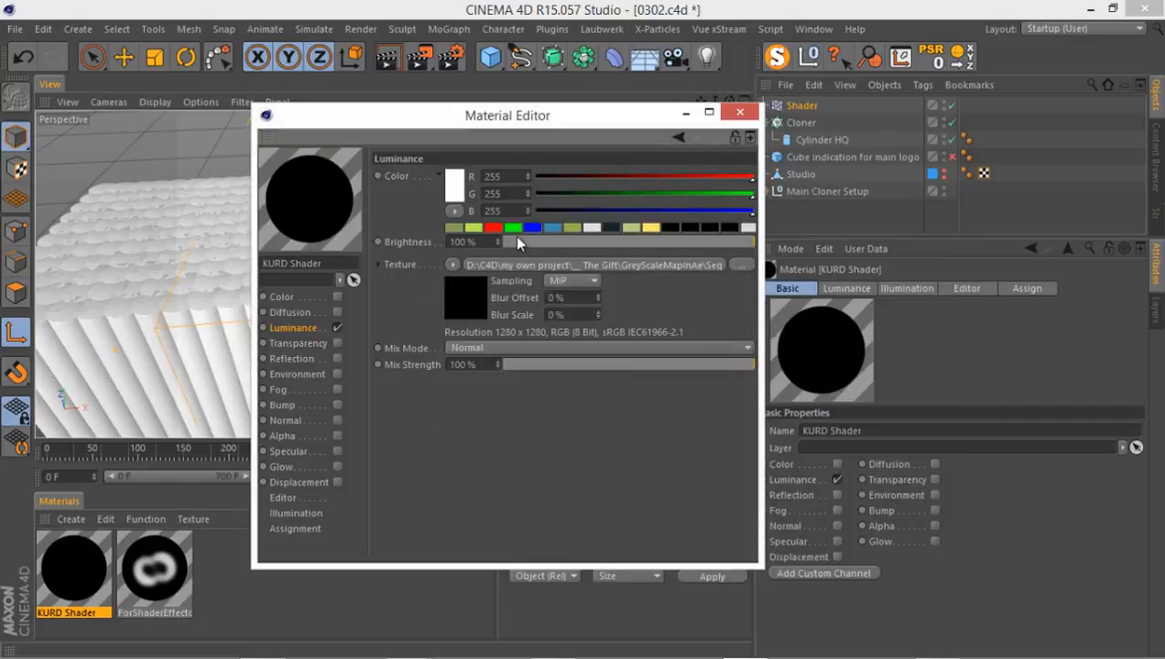
- Calculate the animation frame range of the Luminance image sequence and close the Material Editor
click(478, 293)
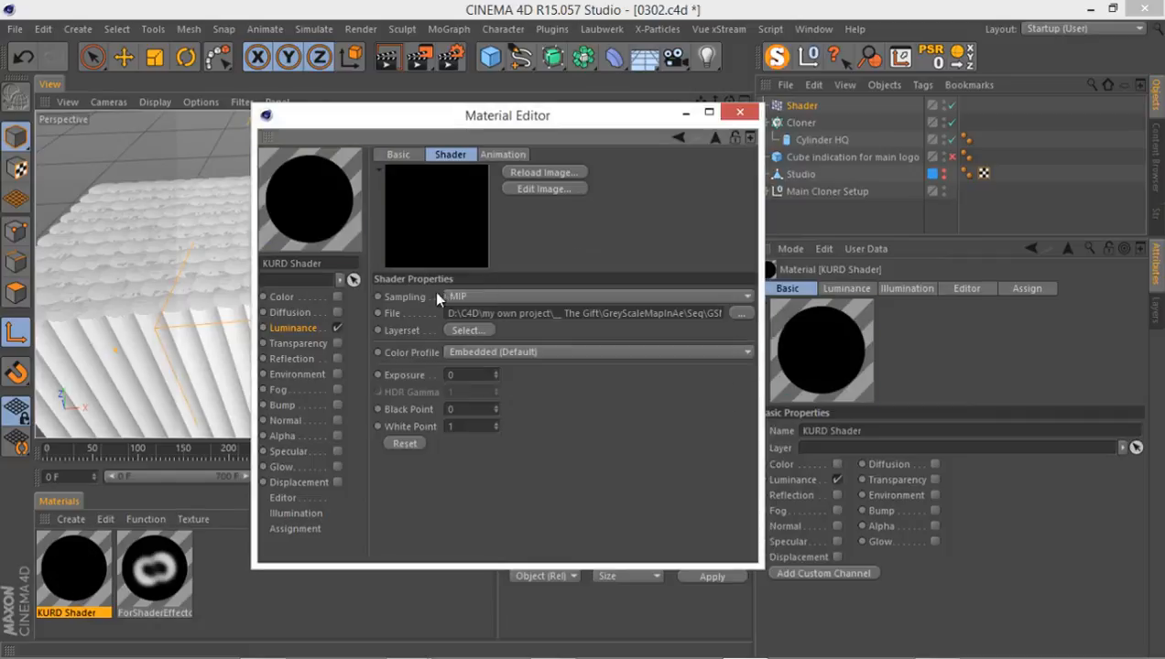
click(502, 156)
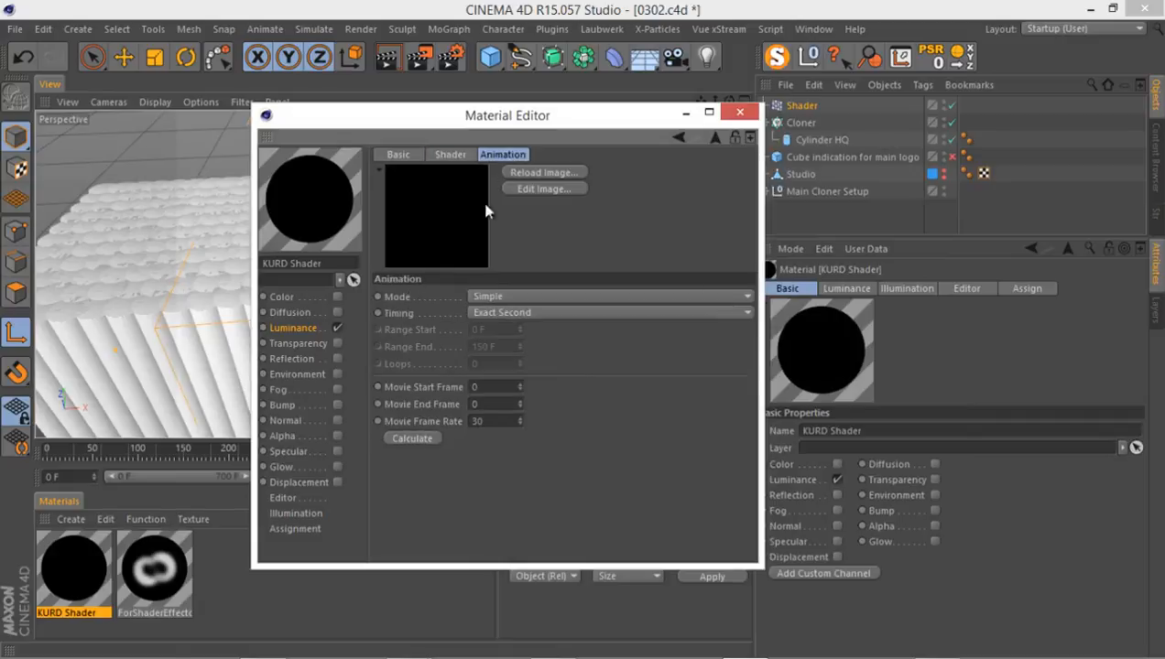
click(413, 439)
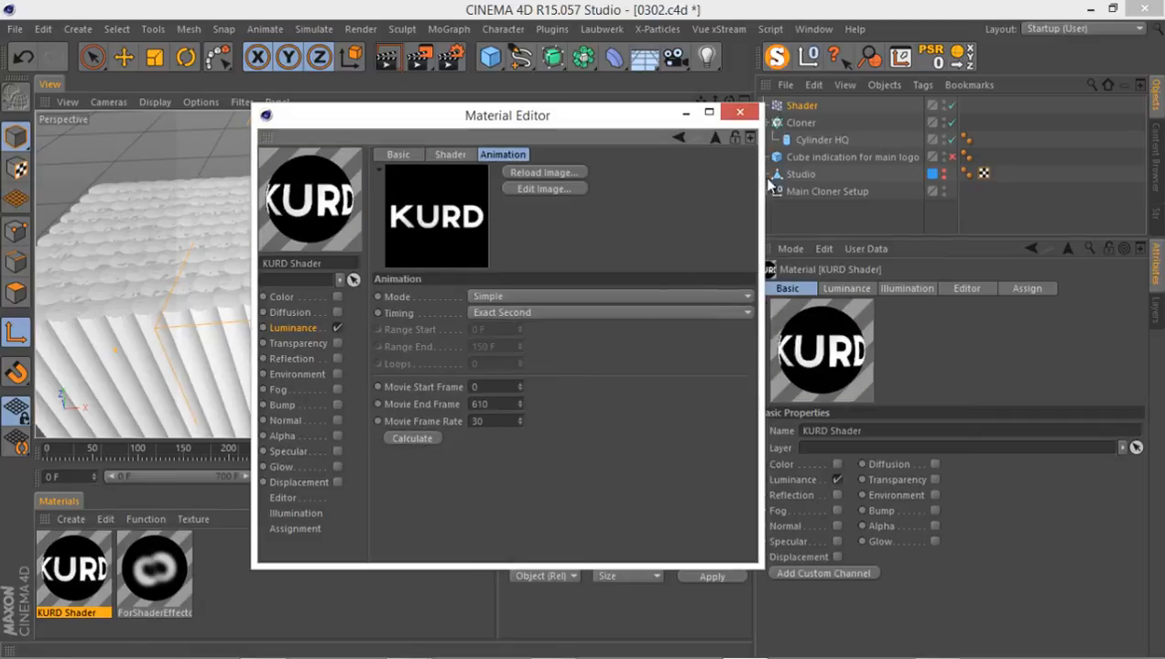
click(737, 114)
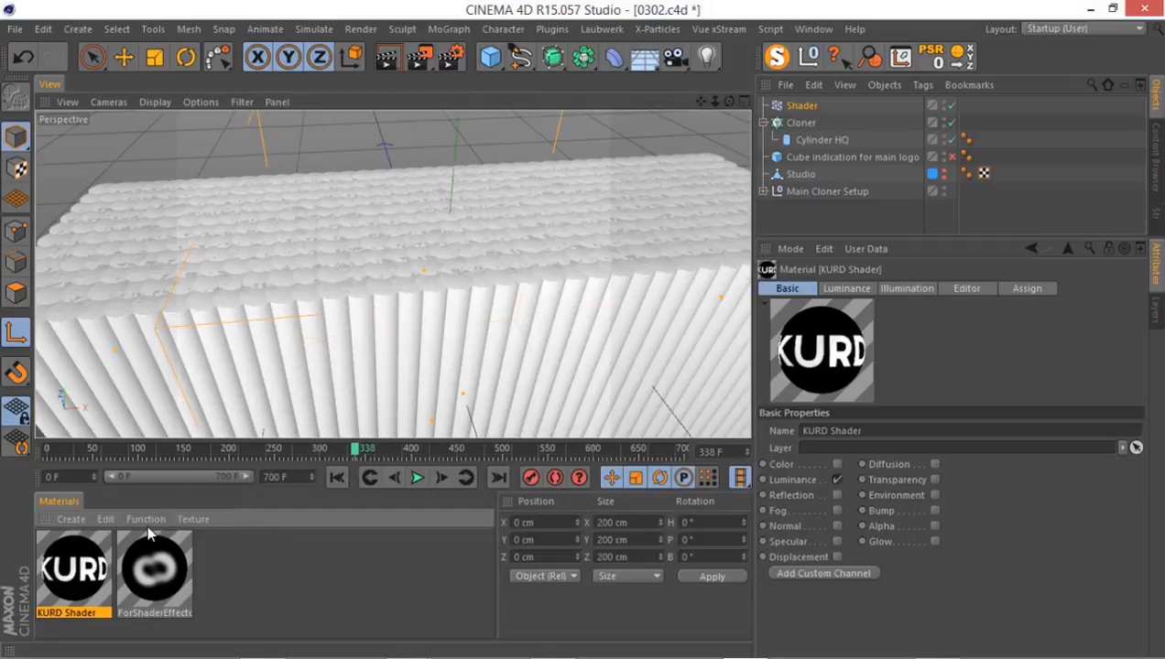
- Disable Scale in the Shader effector's parameters and enable Position with P.Y set to 100 cm
click(814, 106)
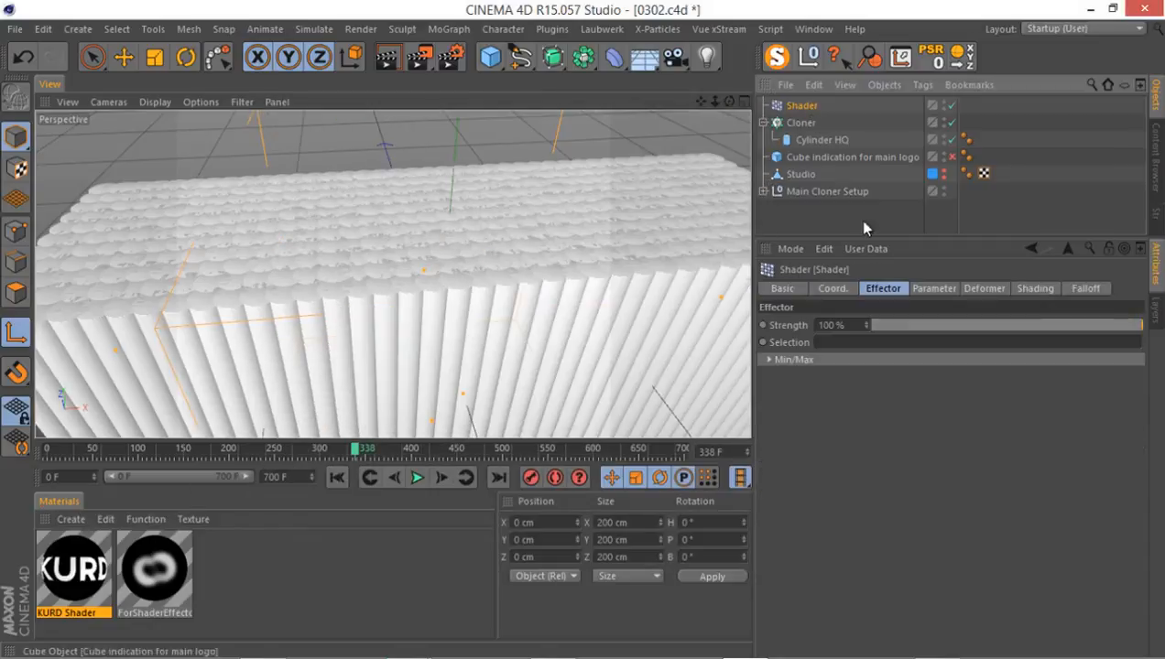
click(929, 289)
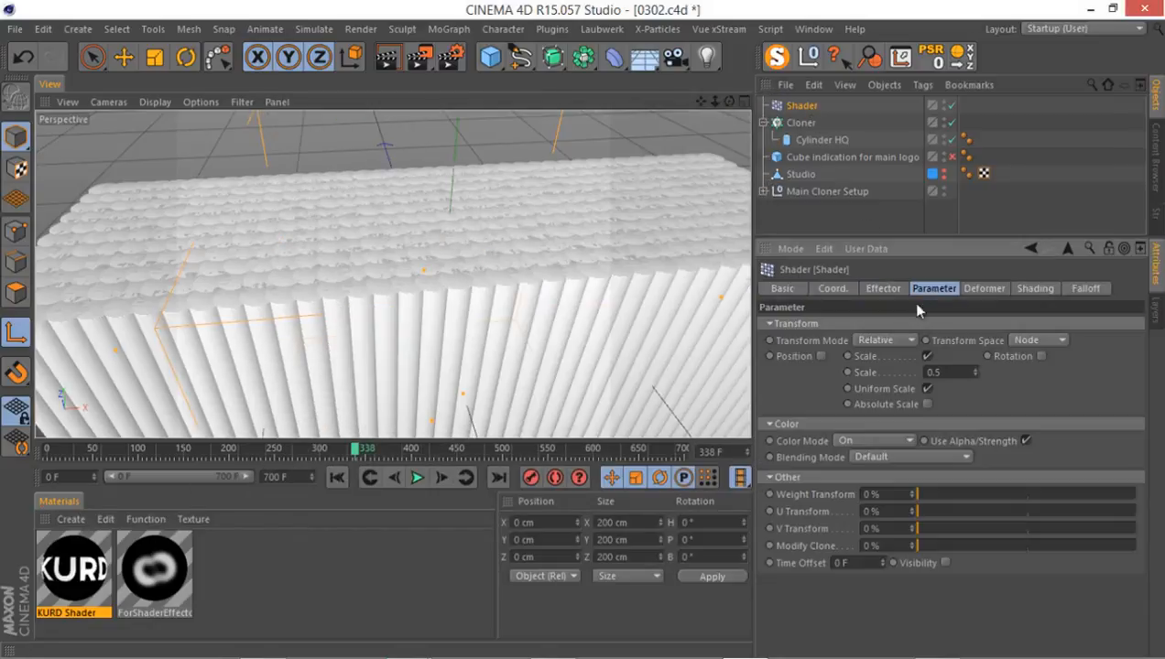
click(928, 357)
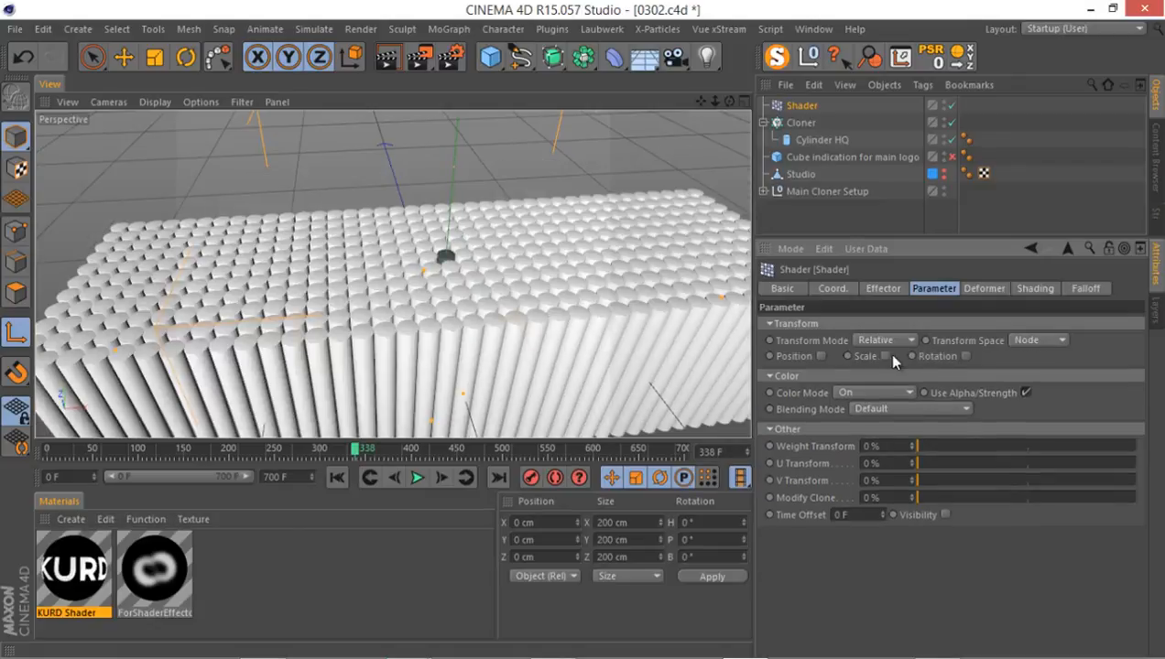
click(817, 356)
drag(858, 389, 776, 388)
text(100)
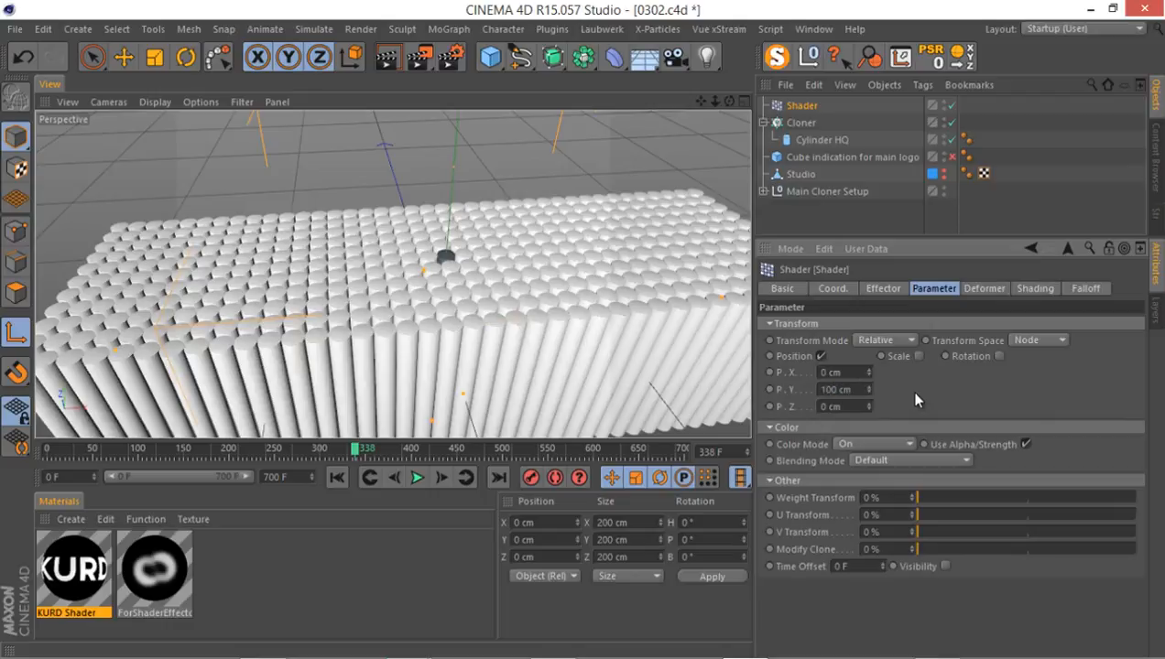
key(Return)
- Set the Shader effector's shading channel to Luminance
alt+right_drag(466, 273, 462, 250)
alt+middle_drag(462, 250, 466, 311)
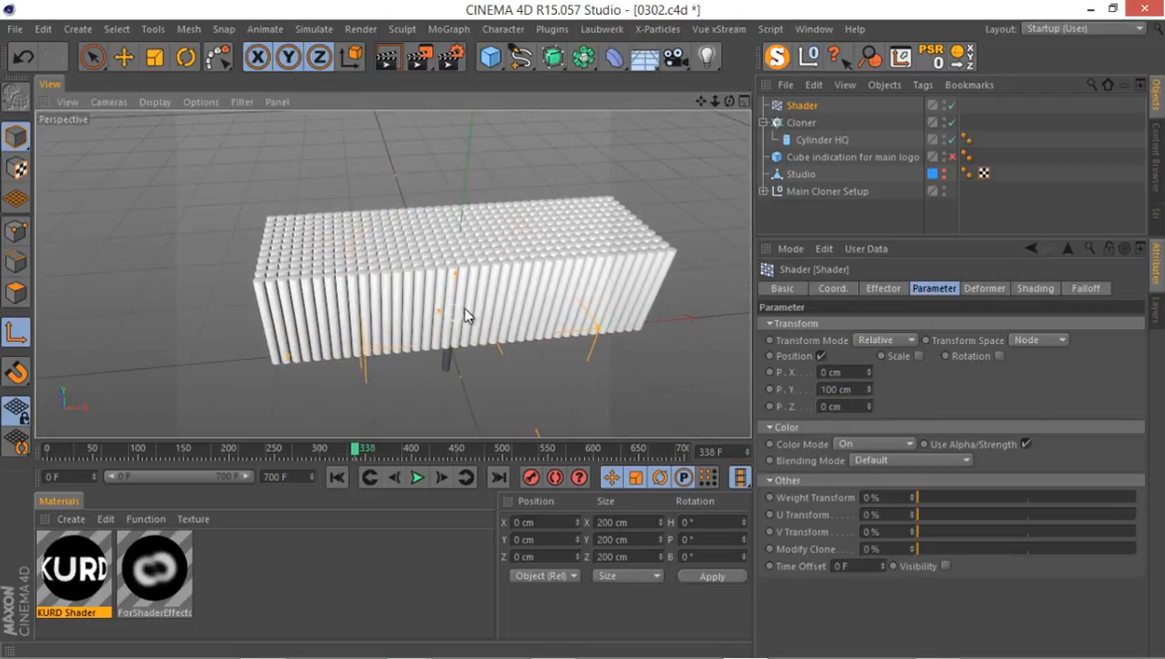
alt+right_drag(465, 310, 490, 301)
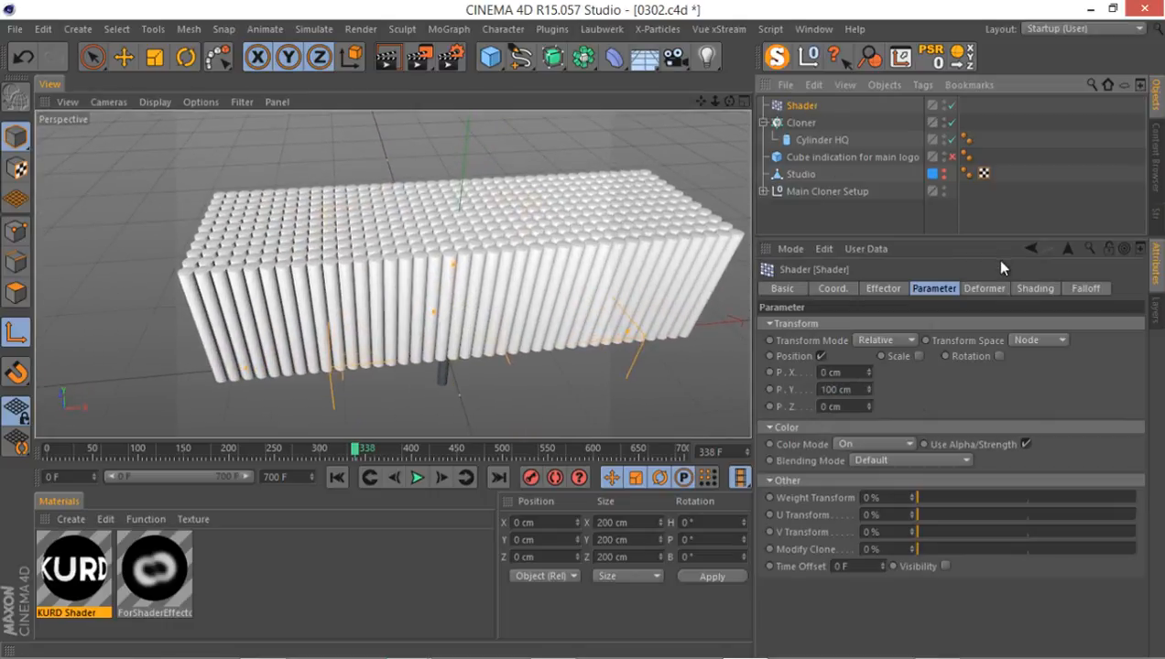
click(1033, 290)
click(885, 328)
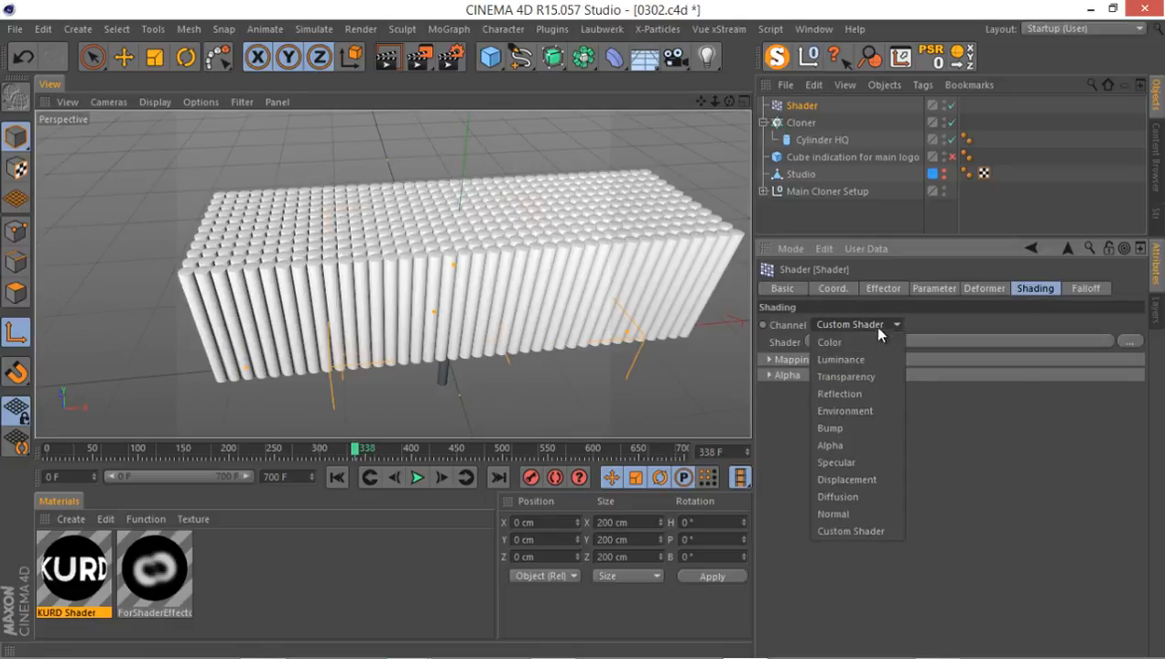
click(881, 359)
- Apply the KURD Shader material to the Shader effector and link its texture tag in the effector's shading settings
drag(154, 547, 795, 105)
click(803, 106)
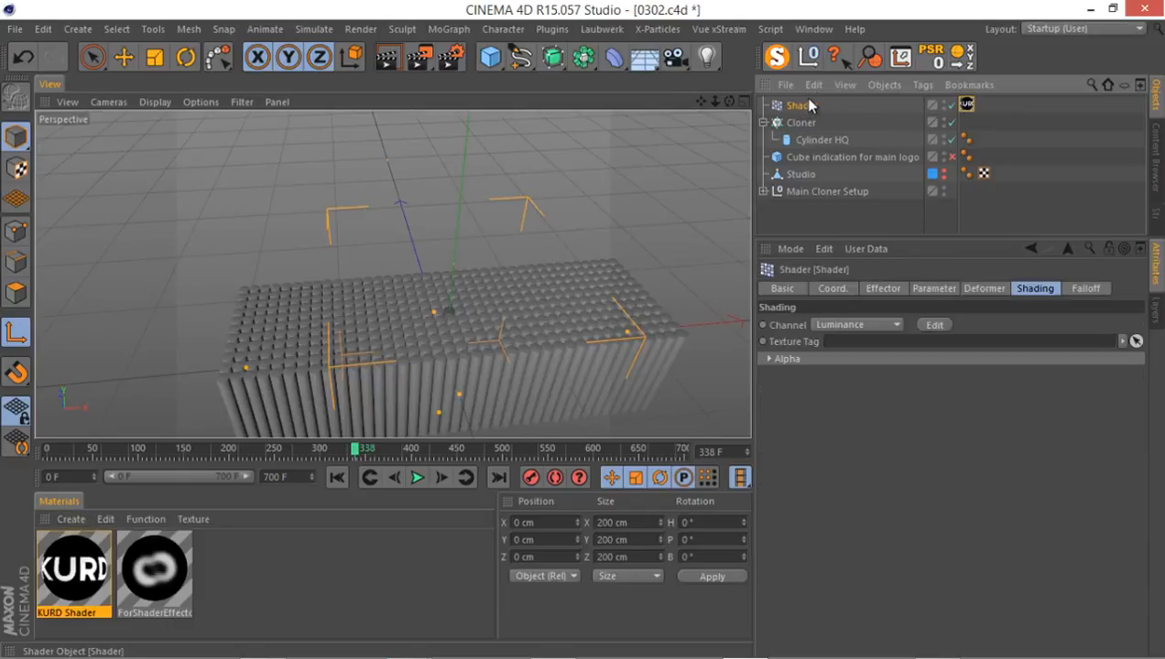
drag(967, 106, 846, 341)
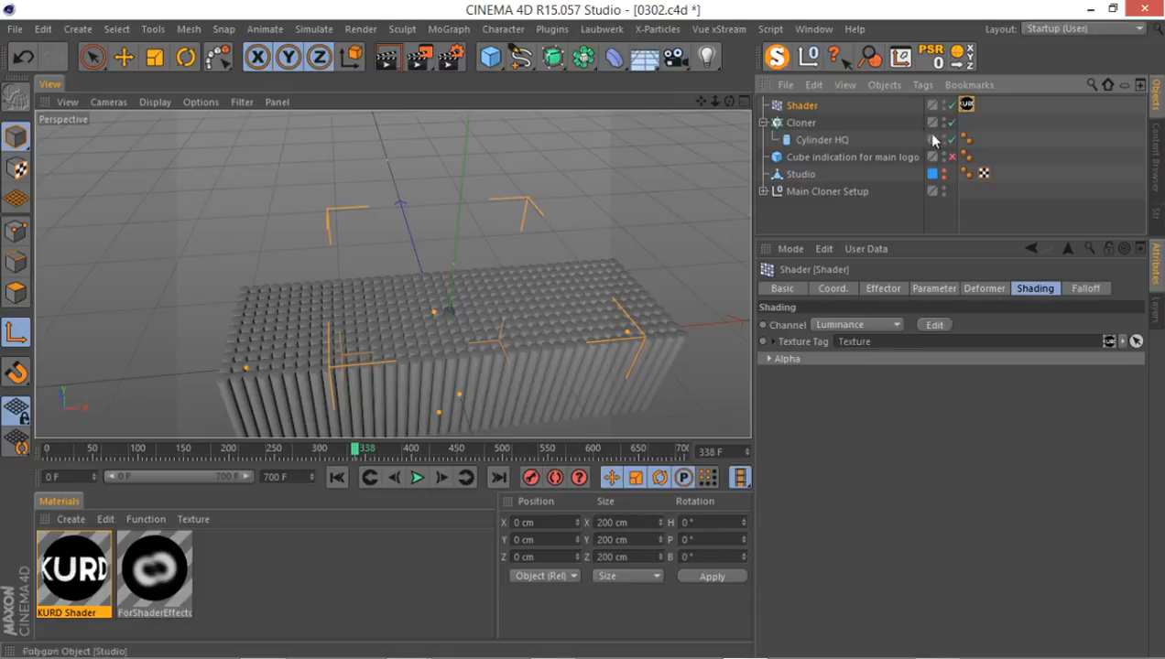
- Set the projection of the Shader effector's texture tag to Flat
click(967, 105)
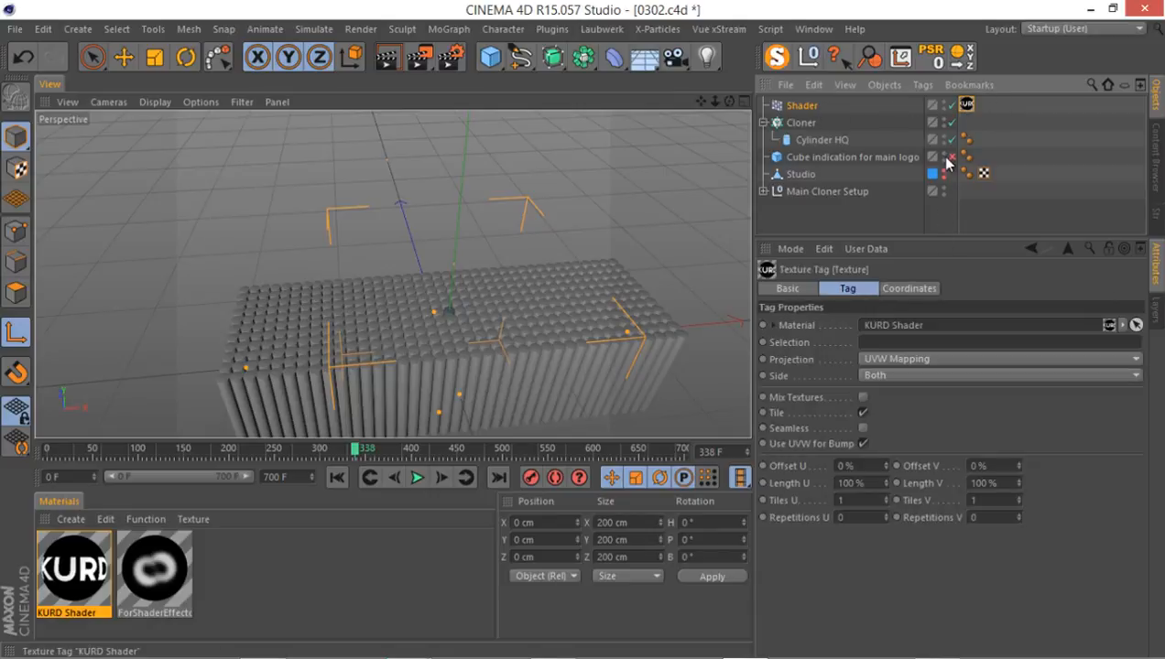
click(913, 360)
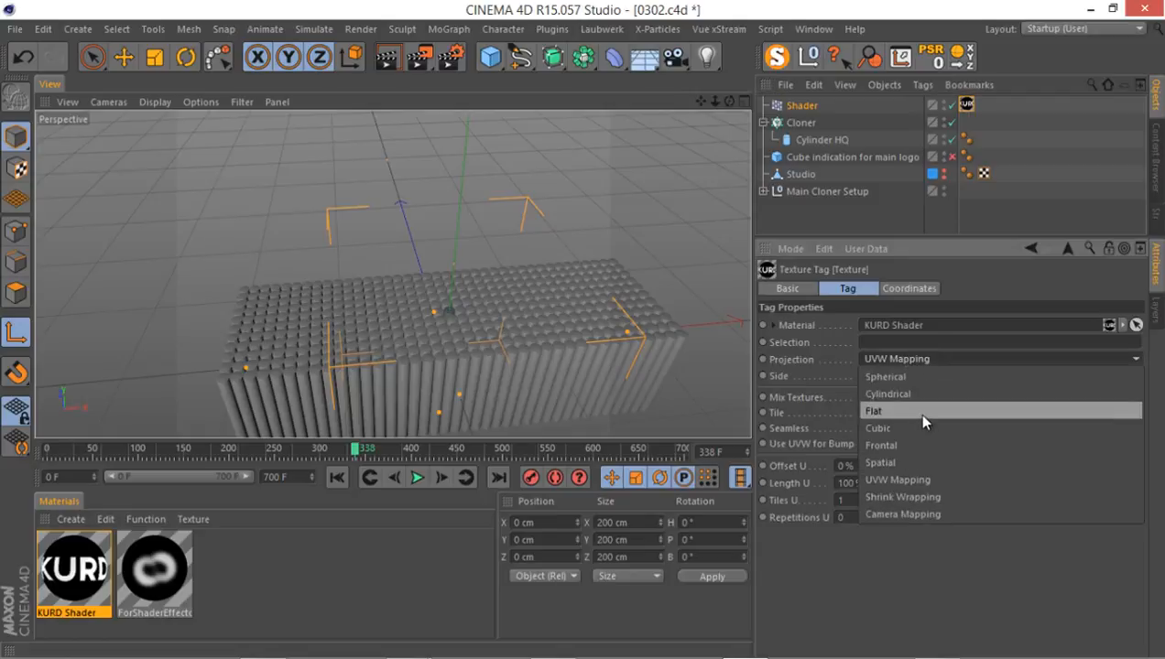
click(919, 417)
- In Texture mode, rotate the flat projection about its X axis so it lies horizontally over the cylinder grid
alt+drag(458, 245, 357, 357)
click(18, 169)
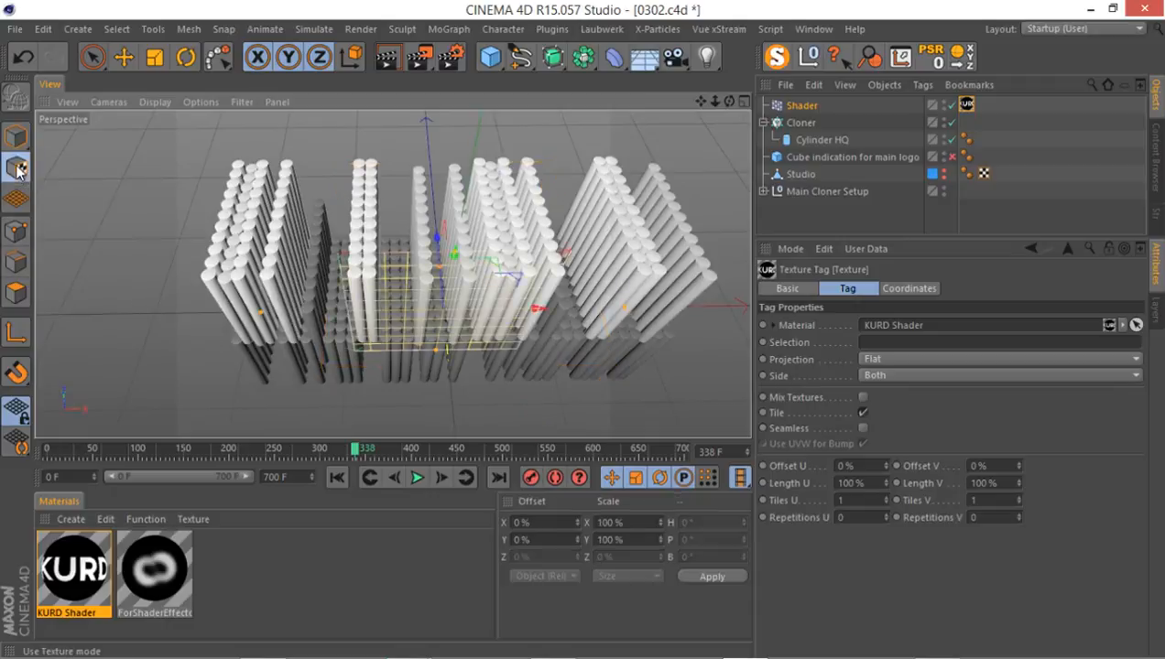
click(185, 57)
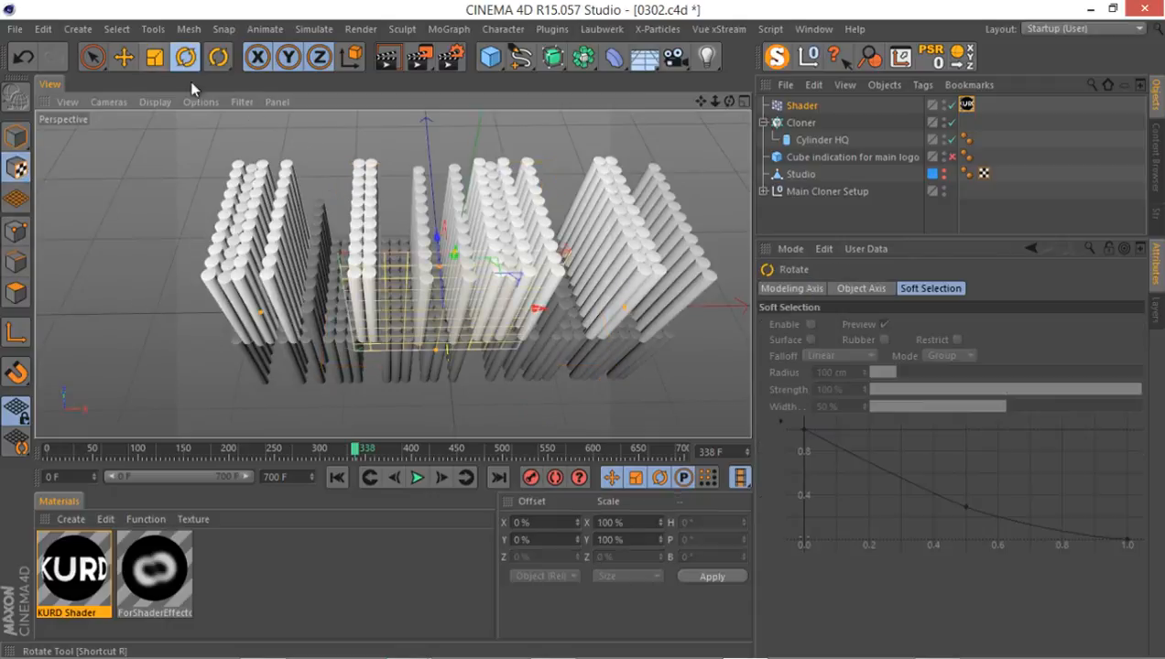
alt+drag(462, 287, 419, 276)
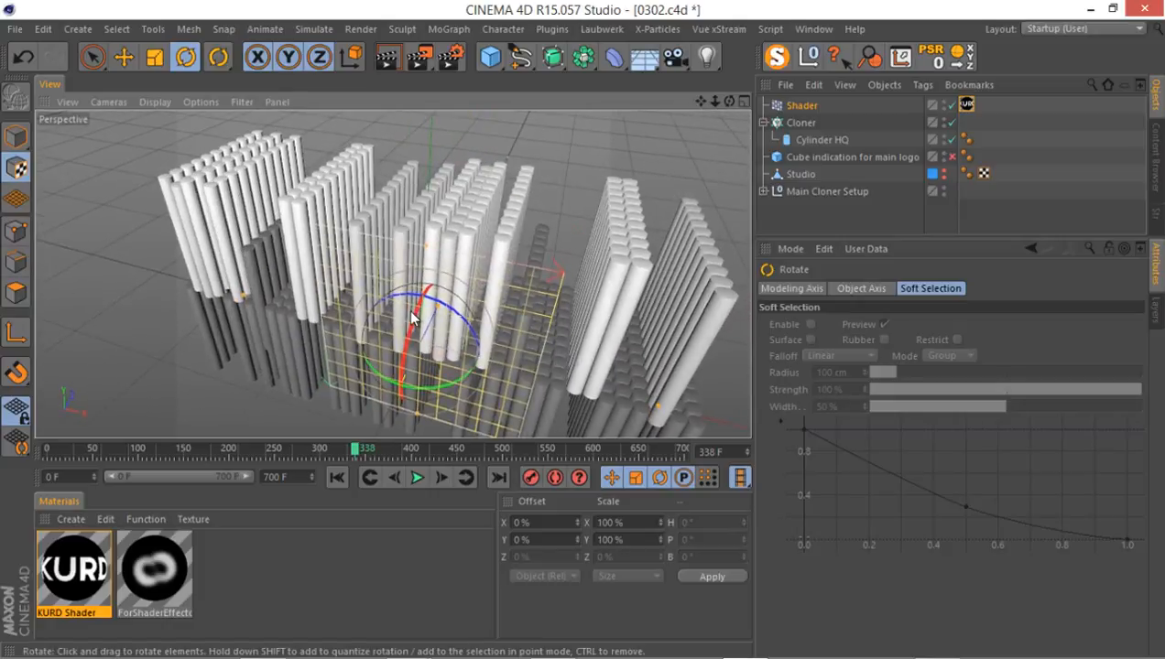
drag(414, 316, 688, 195)
alt+drag(288, 229, 447, 372)
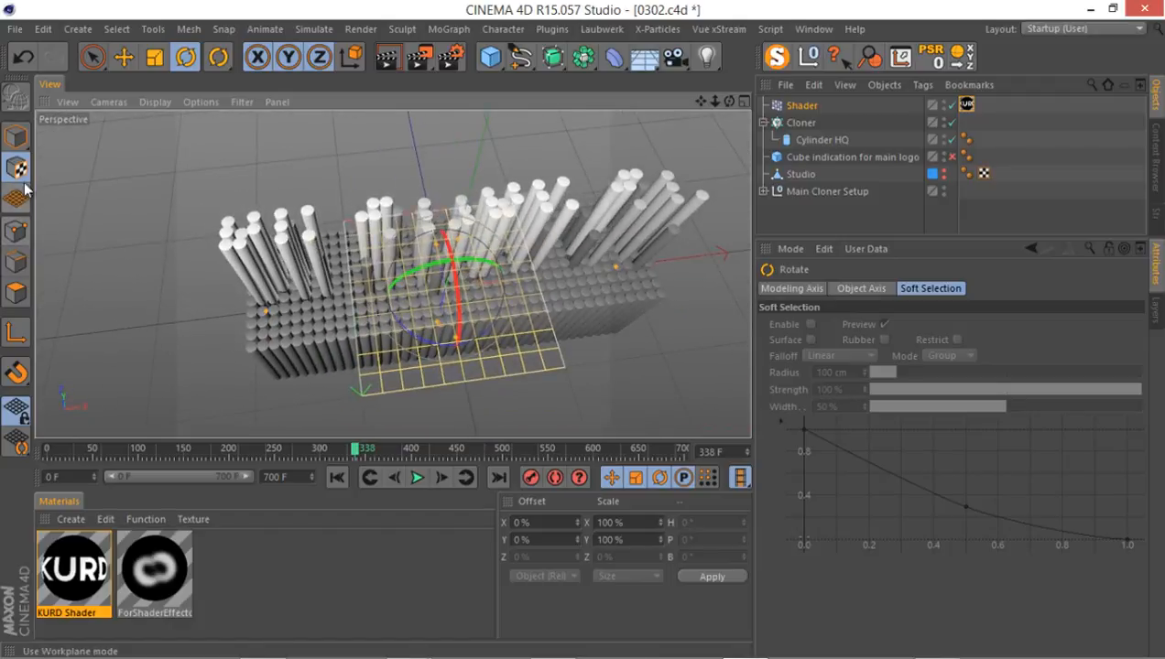
- Enable axis modification and scale the Shader effector's flat texture projection uniformly to about 177 cm
click(15, 333)
alt+drag(481, 231, 458, 275)
key(t)
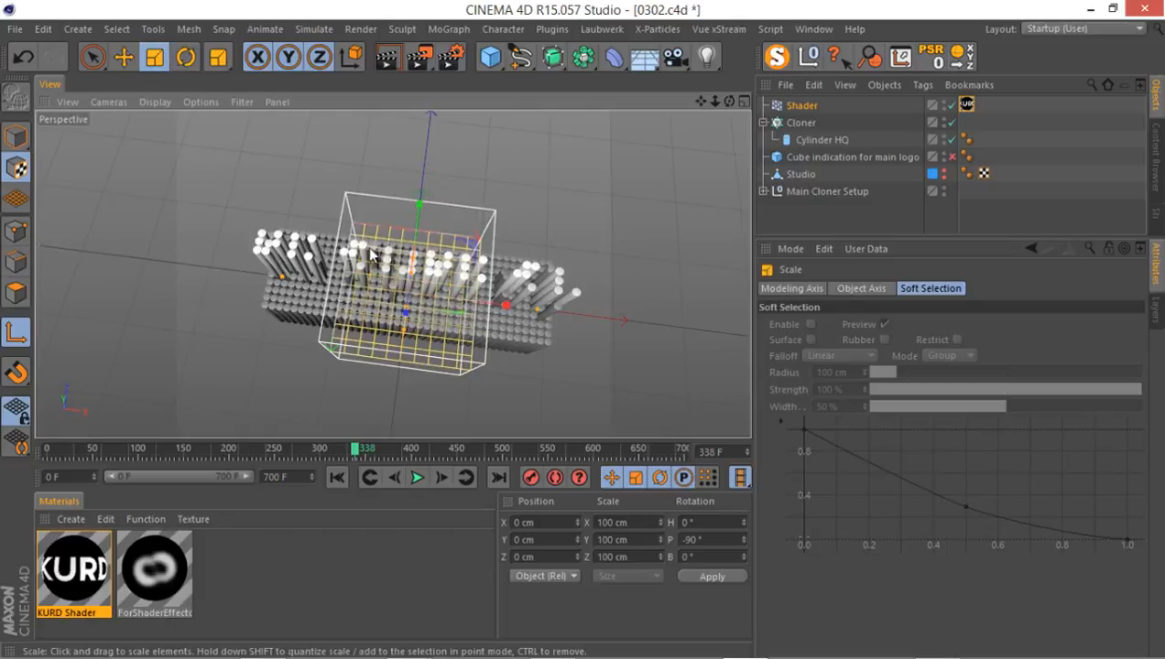
drag(224, 307, 581, 328)
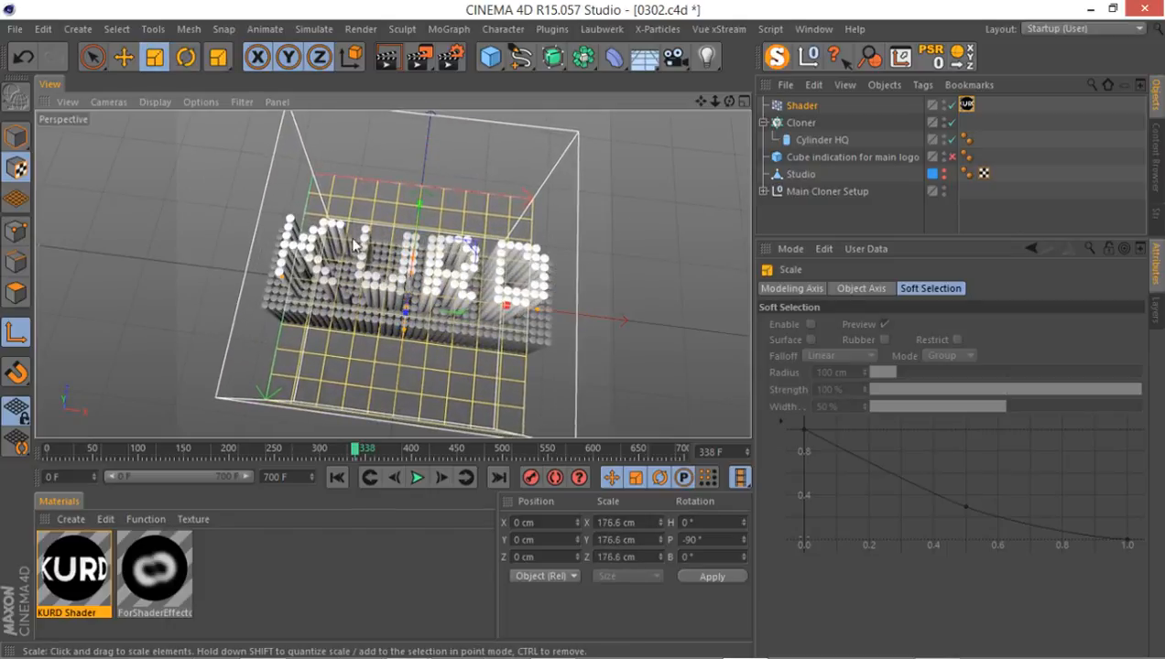
- In the Top view, fine-tune the texture projection's uniform scale to about 205 cm so the KURD letters fit the cylinder grid
middle_click(354, 241)
middle_click(531, 205)
alt+middle_drag(146, 308, 323, 359)
drag(45, 363, 164, 338)
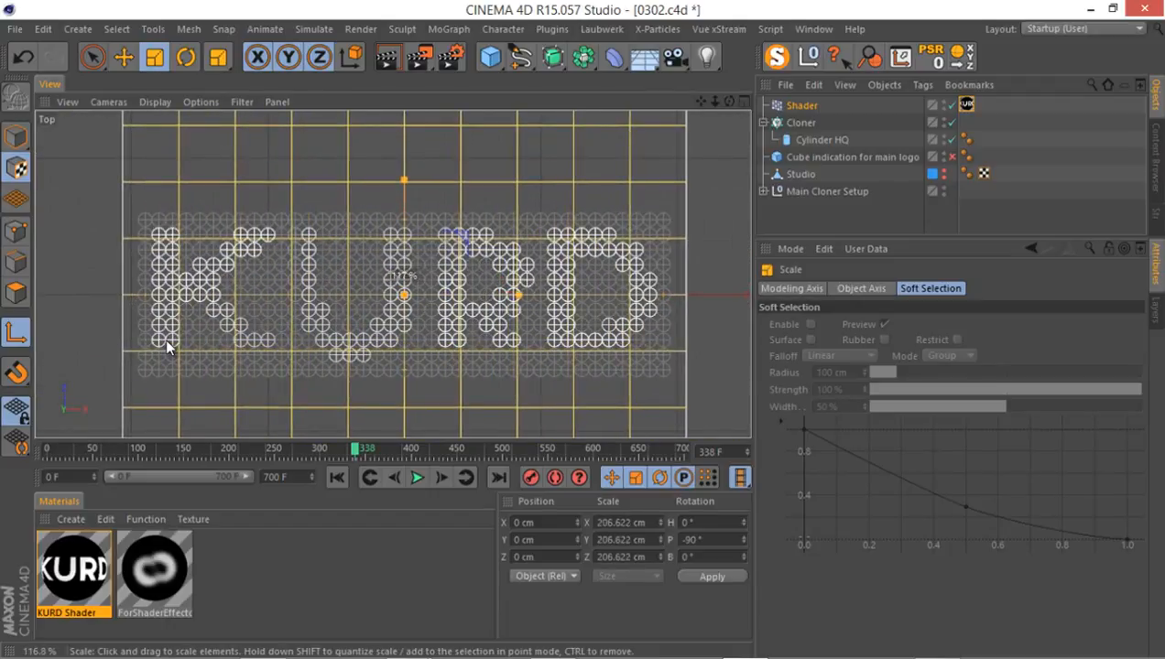
drag(165, 338, 184, 334)
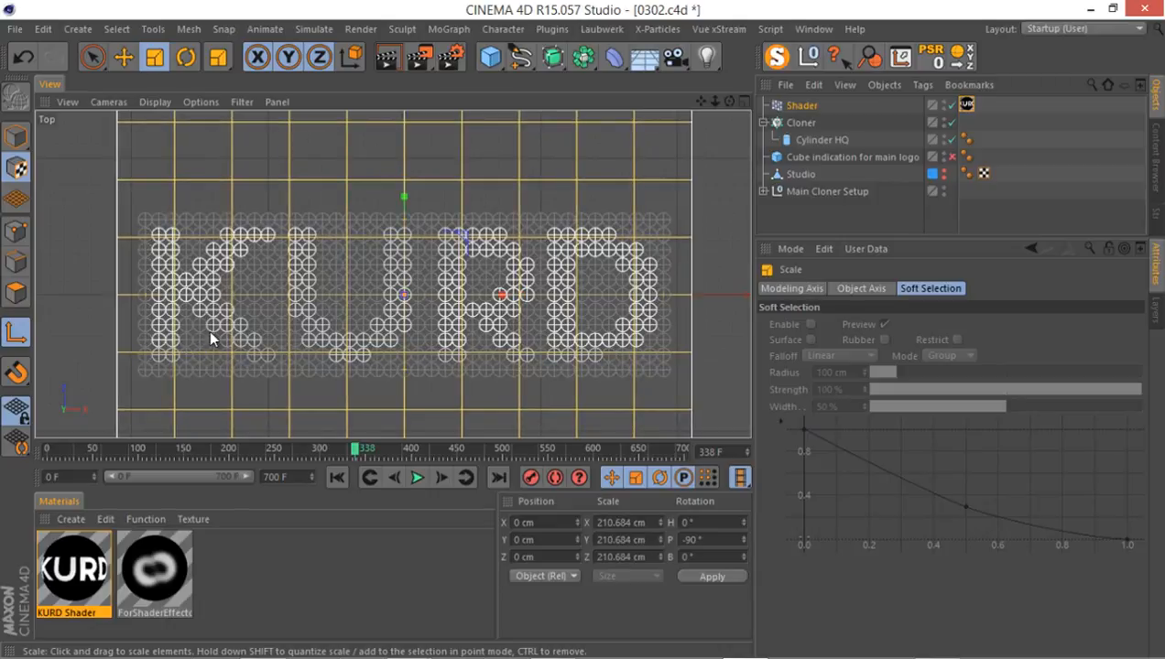
drag(274, 327, 246, 342)
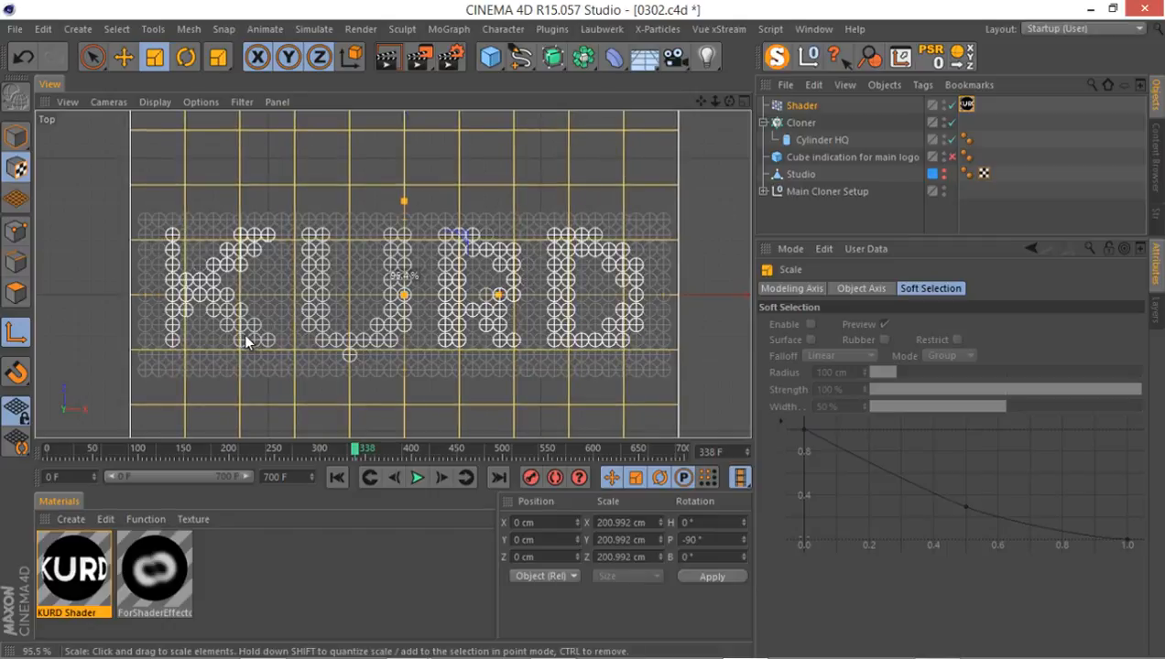
drag(236, 345, 261, 355)
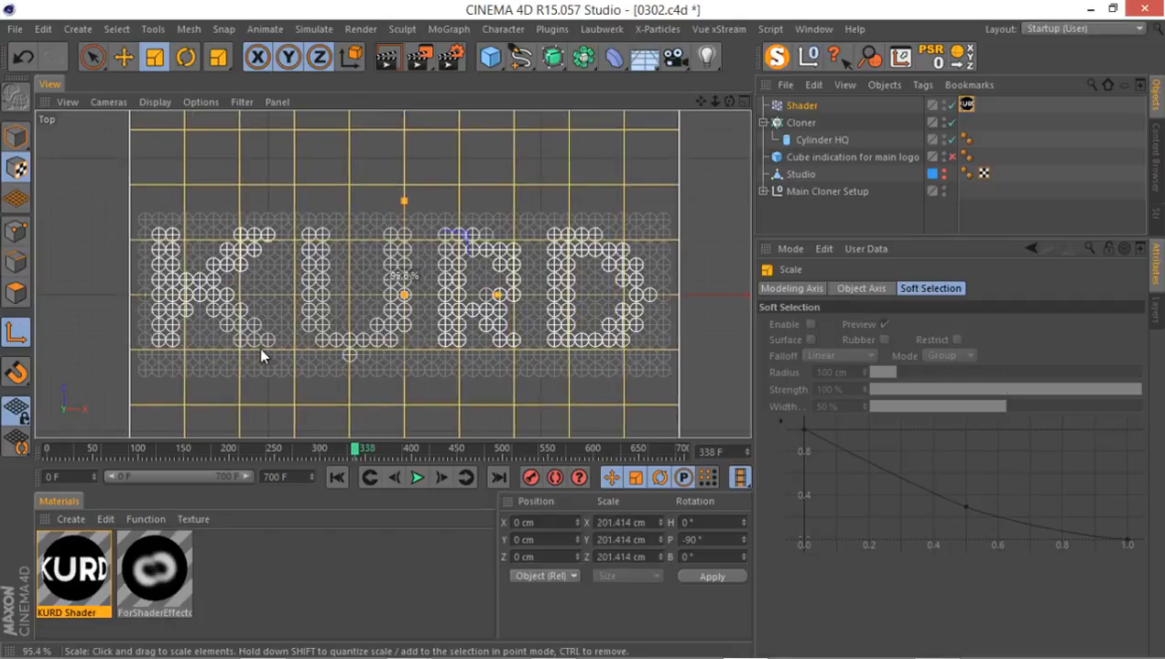
drag(261, 351, 275, 349)
- Set the sampling of the KURD Shader material's luminance texture to None
double_click(66, 552)
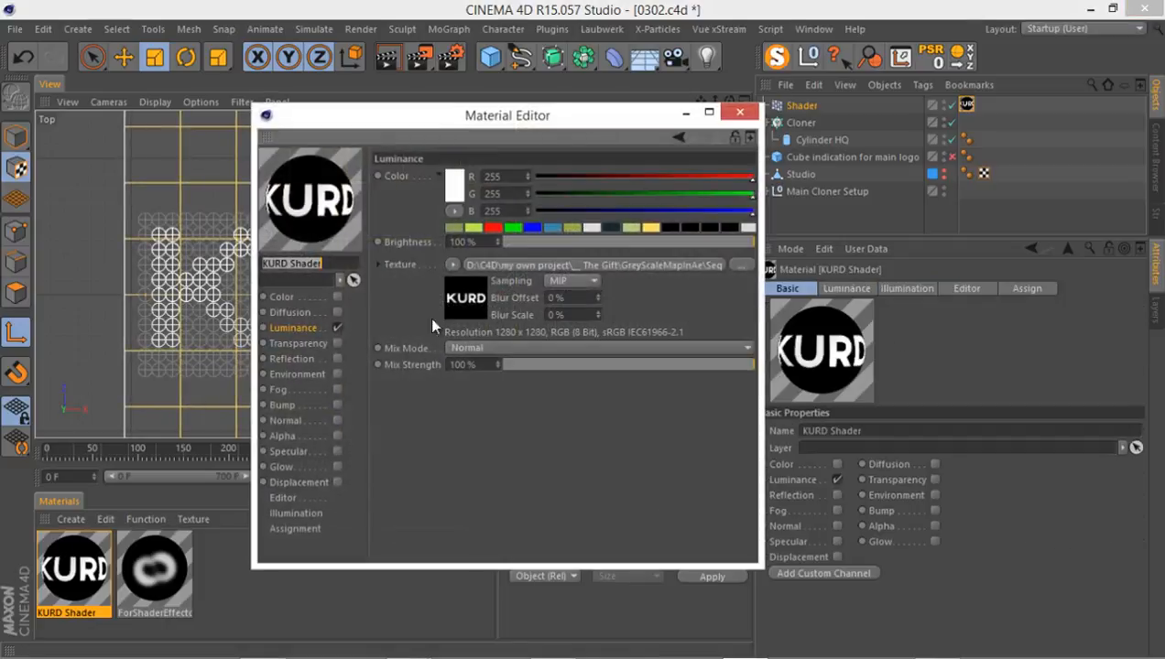
click(575, 281)
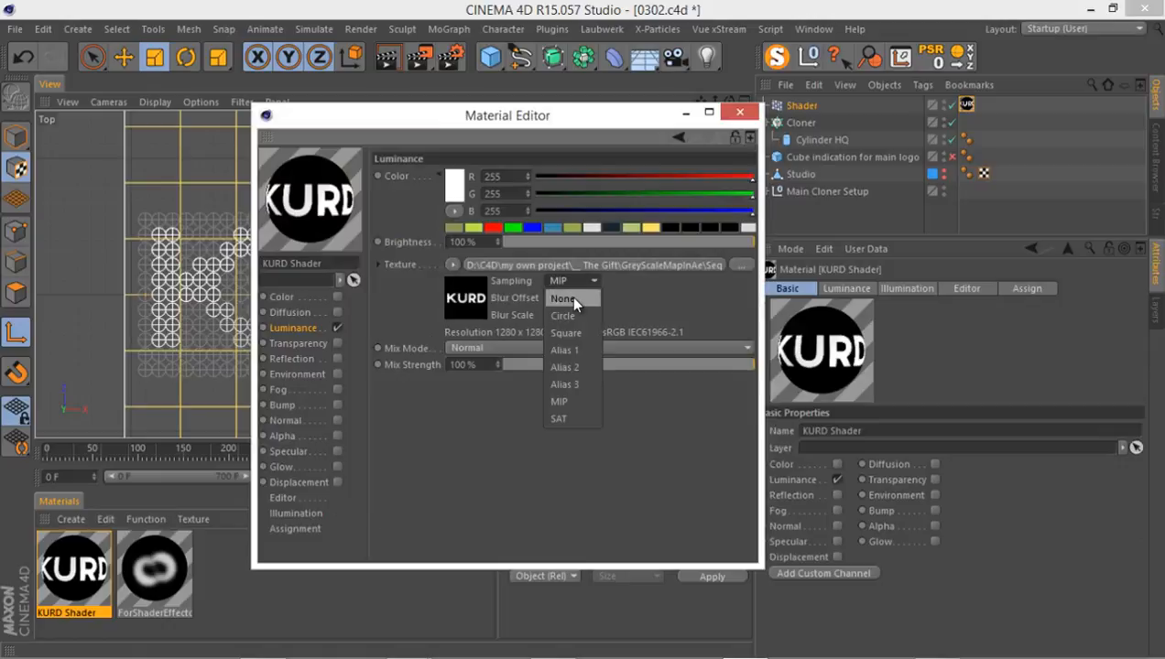
click(572, 299)
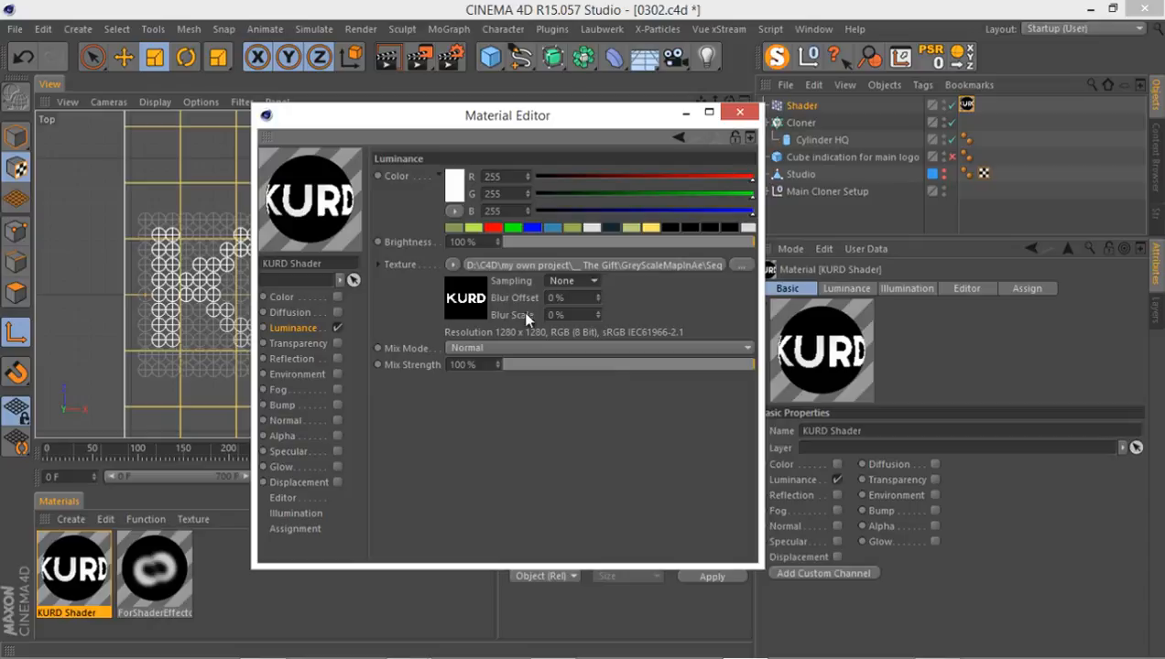
click(740, 112)
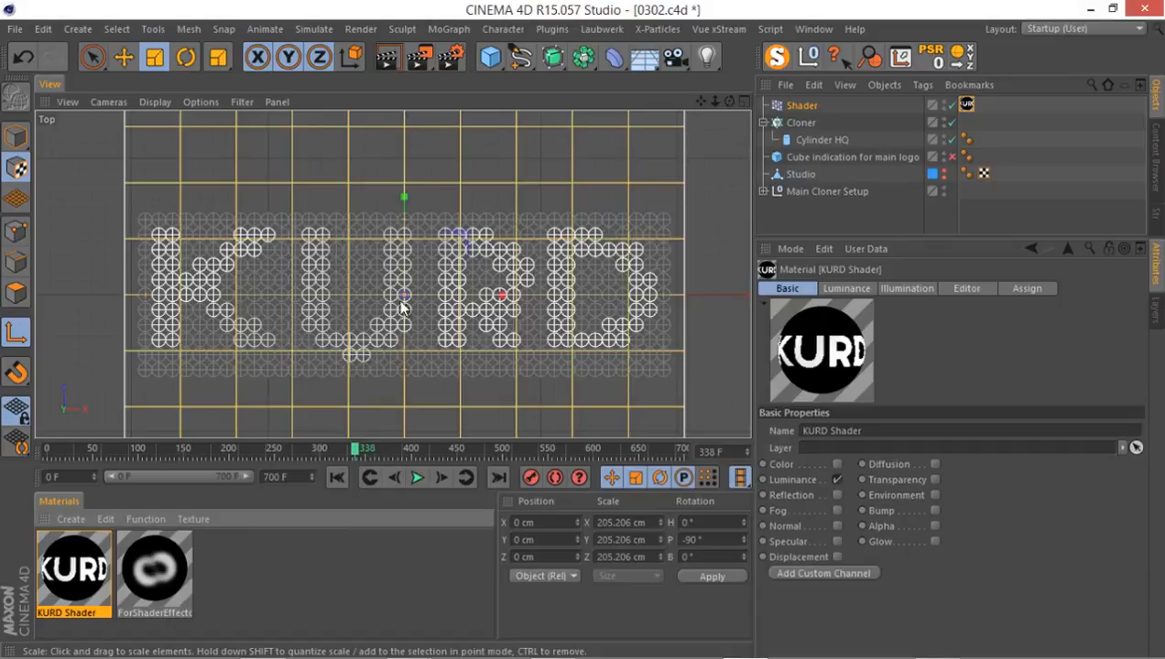
- Examine the raised KURD cylinders from several angles in the Perspective view
middle_click(372, 297)
middle_click(292, 237)
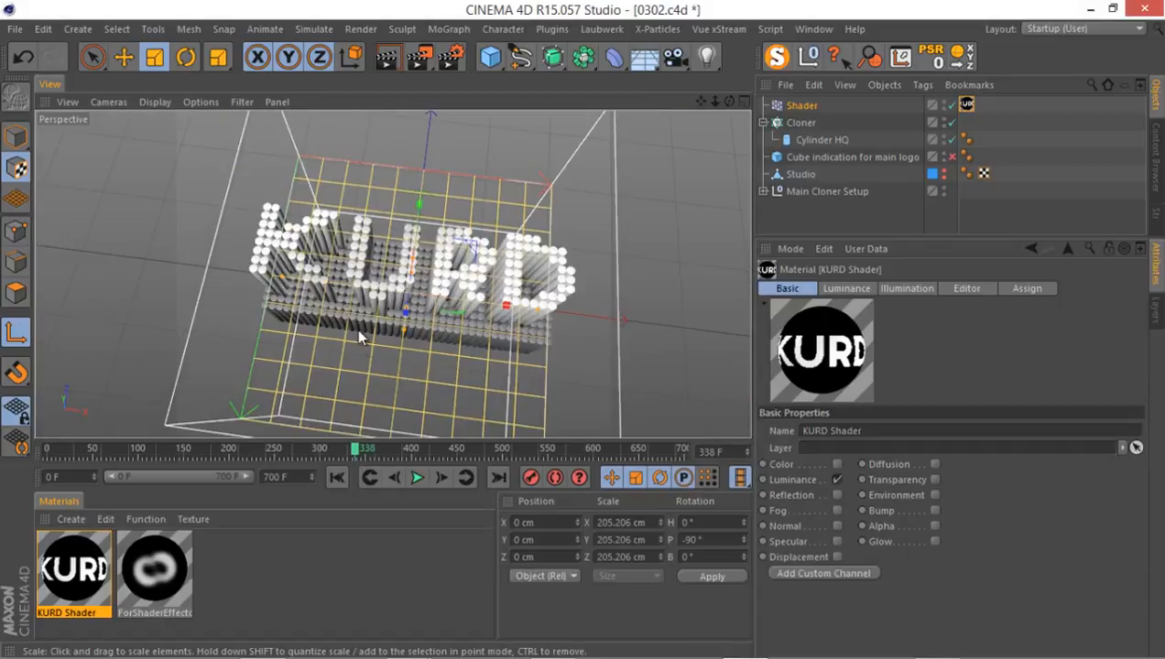
alt+drag(355, 328, 1045, 235)
alt+drag(554, 281, 384, 202)
alt+drag(369, 275, 212, 385)
alt+drag(346, 332, 371, 270)
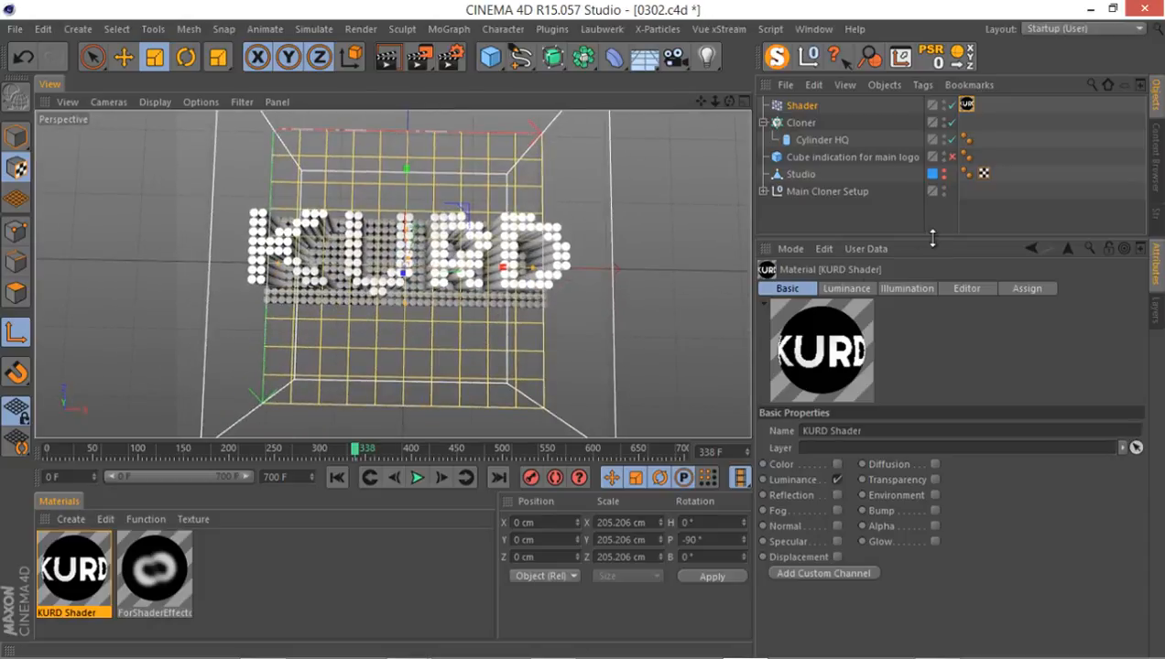
drag(932, 238, 932, 369)
alt+drag(378, 309, 429, 170)
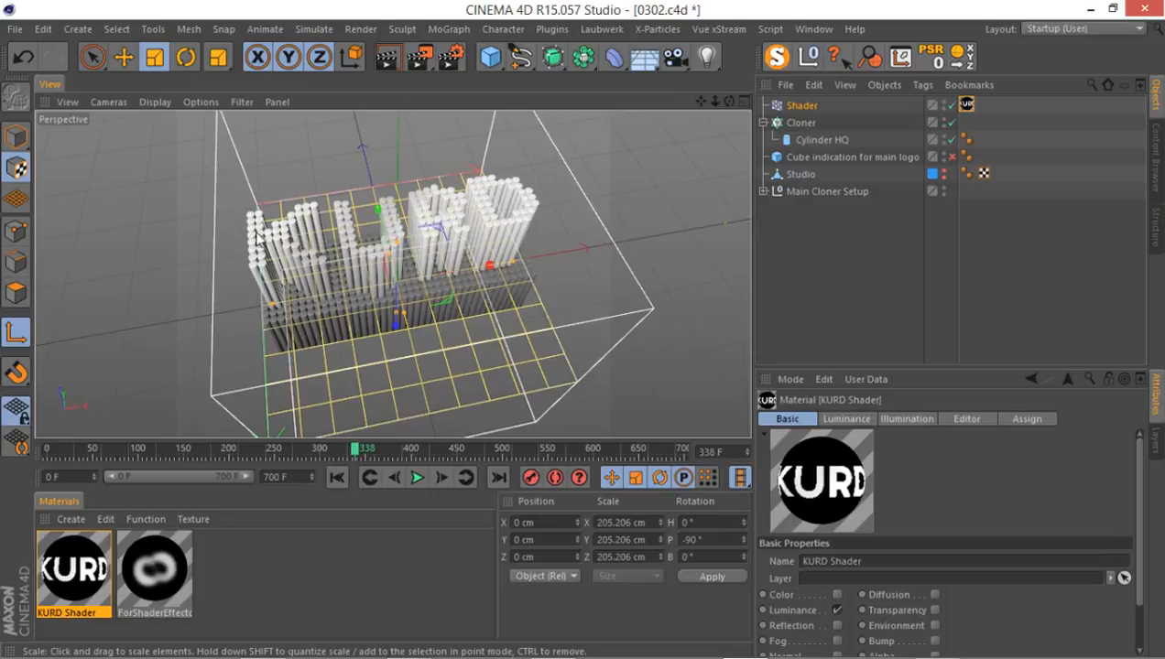
alt+drag(244, 262, 348, 279)
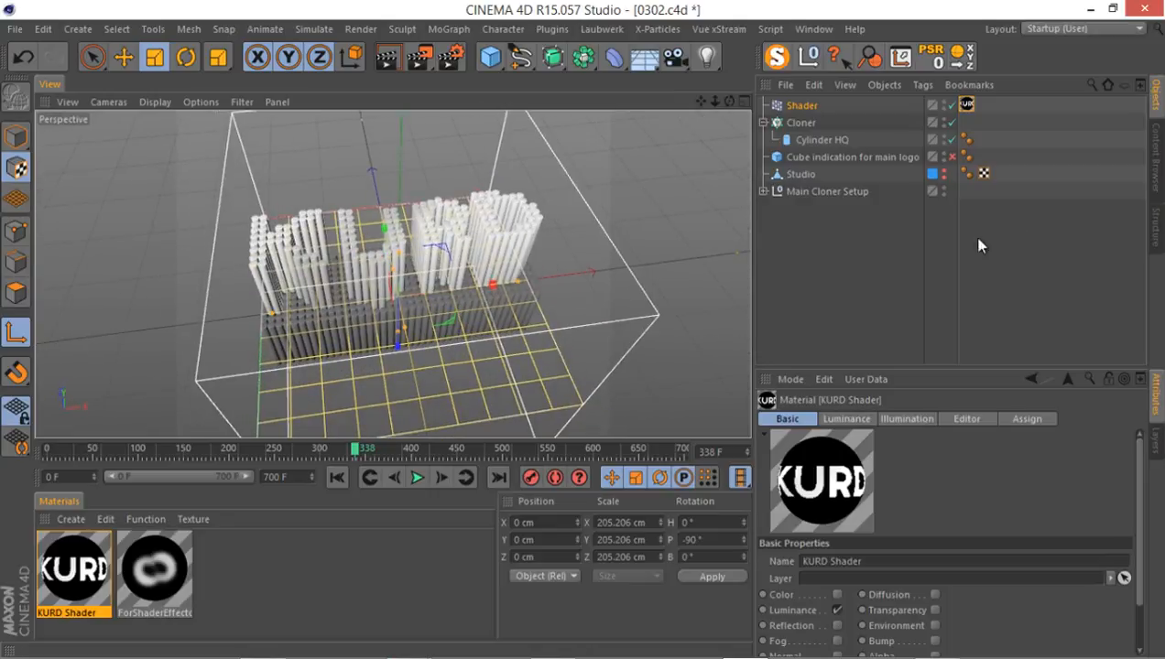
- Paint a MoGraph Selection over all raised KURD clones of the Cloner in the Front view
click(804, 123)
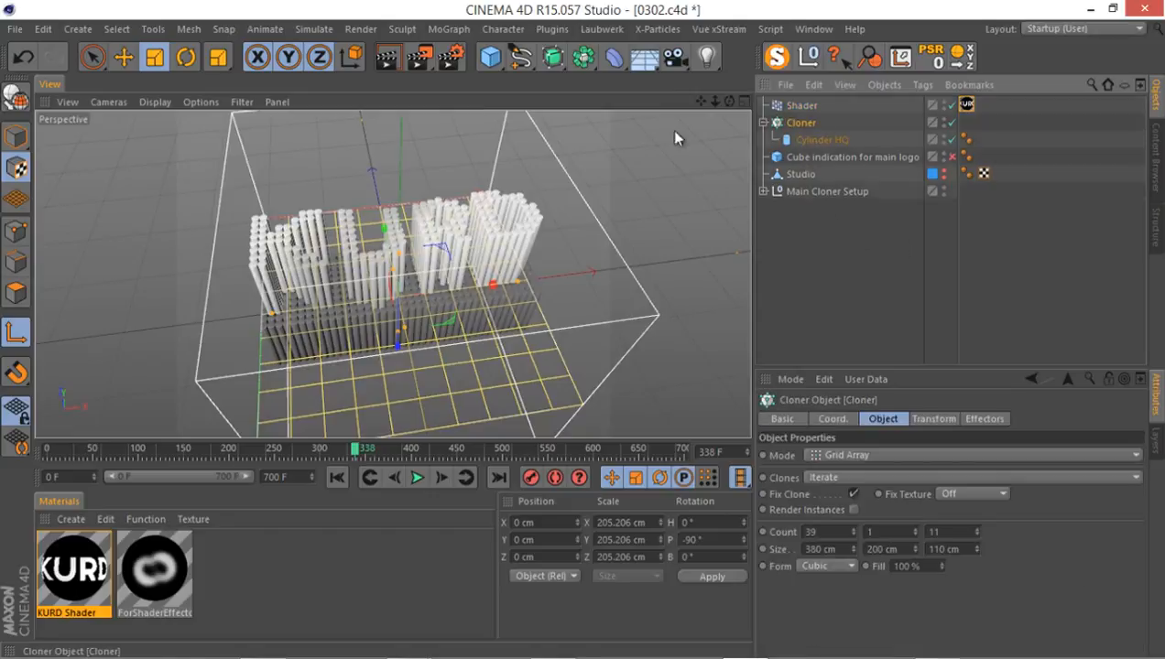
click(449, 28)
click(465, 78)
alt+drag(348, 248, 354, 223)
middle_click(372, 266)
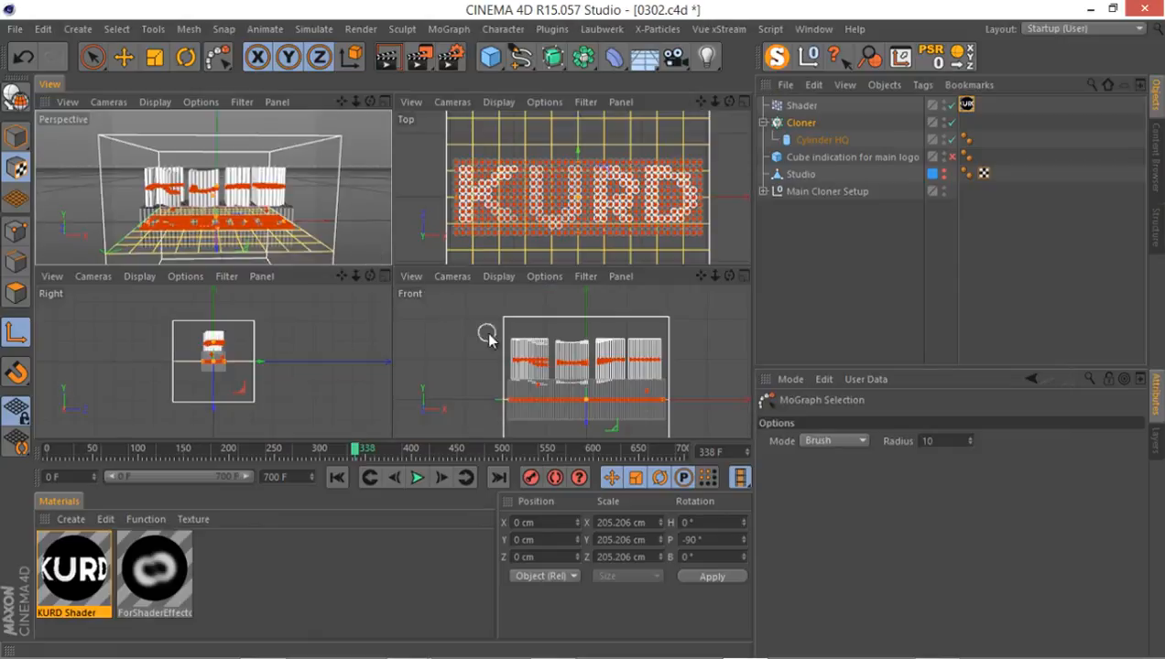
middle_click(458, 337)
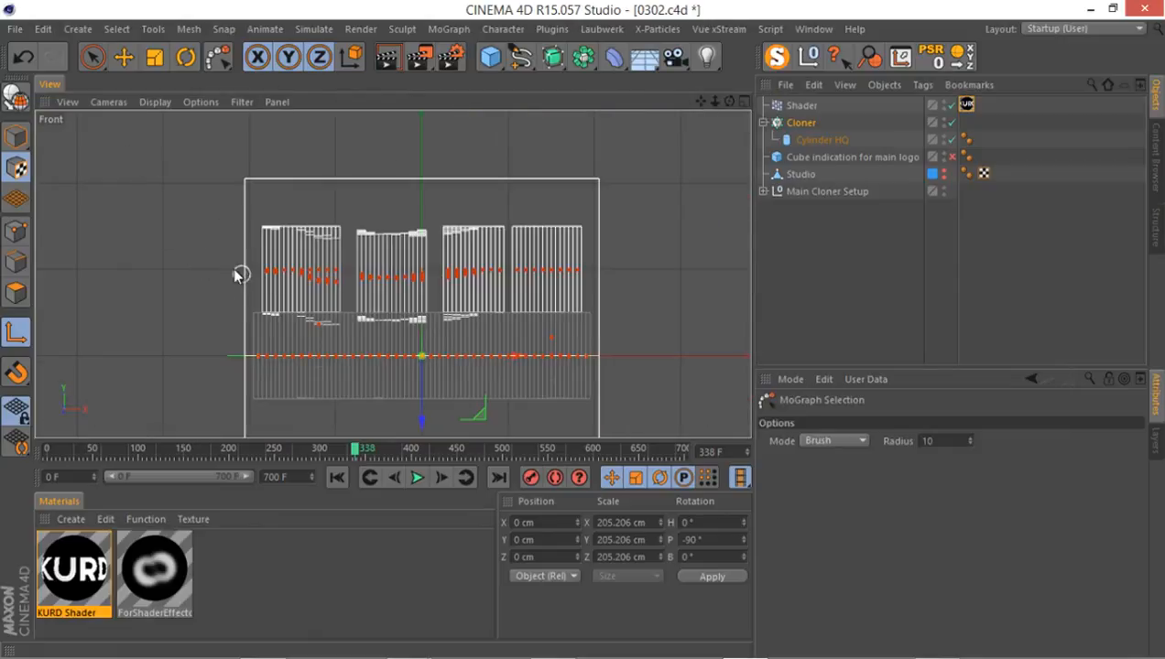
mouse_move(240, 271)
mouse_down()
mouse_move(596, 268)
mouse_move(266, 279)
mouse_move(400, 286)
mouse_up()
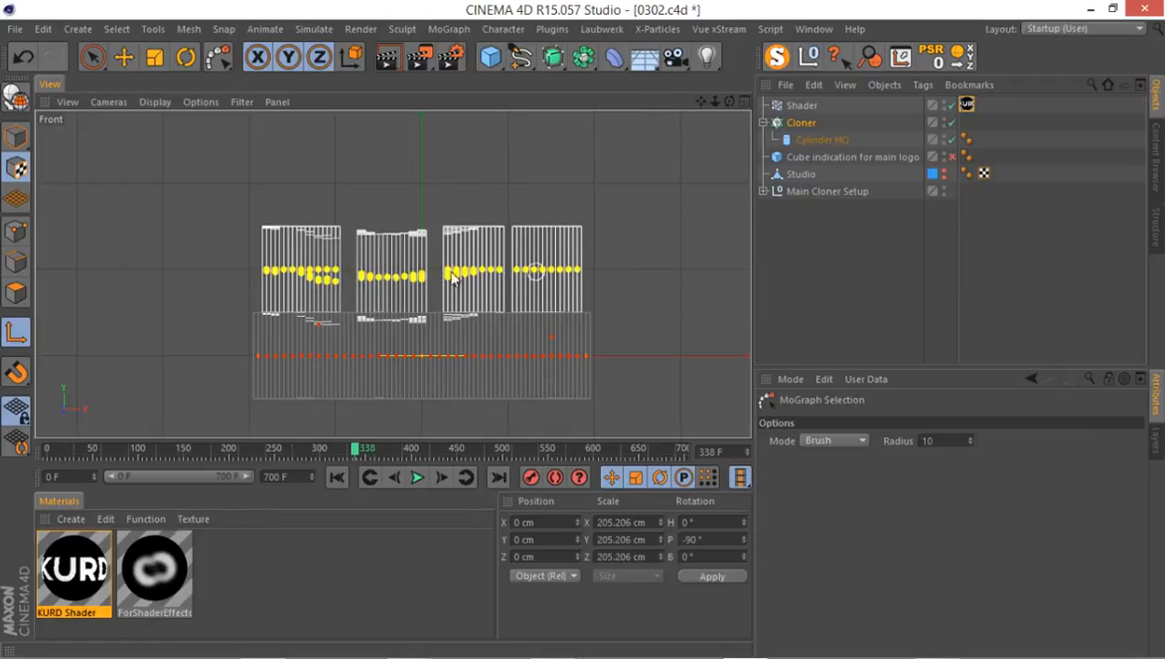
drag(536, 278, 591, 263)
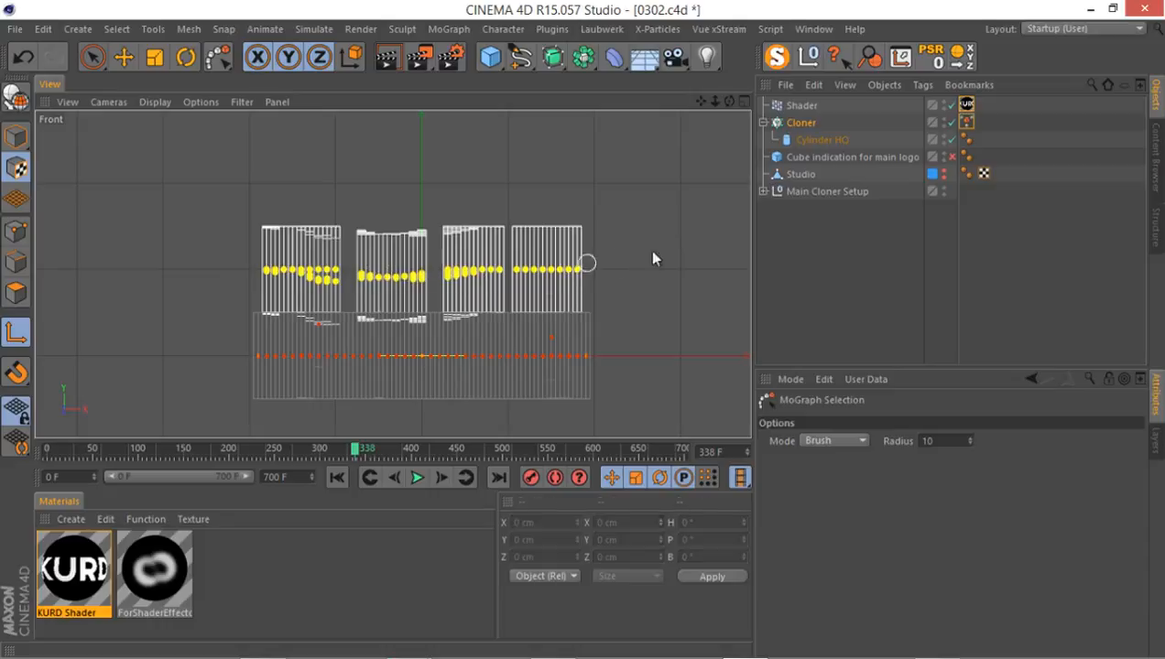
- Rename the Cloner's selection tag as MoGraph Selection Shader effector
click(967, 121)
click(773, 418)
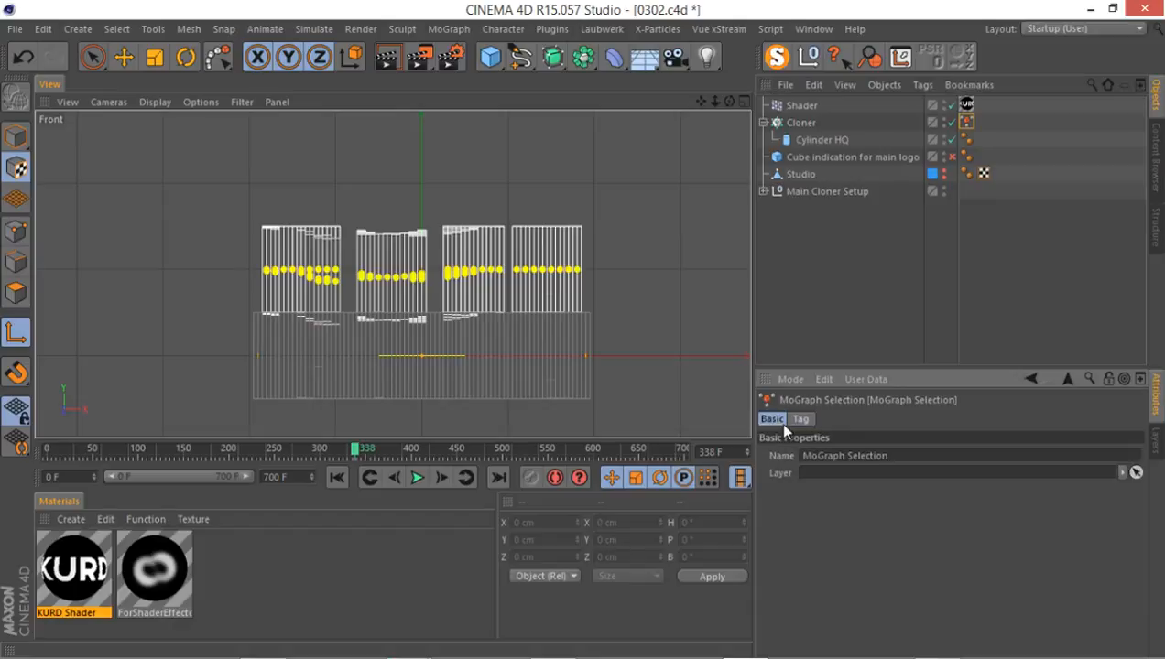
click(901, 456)
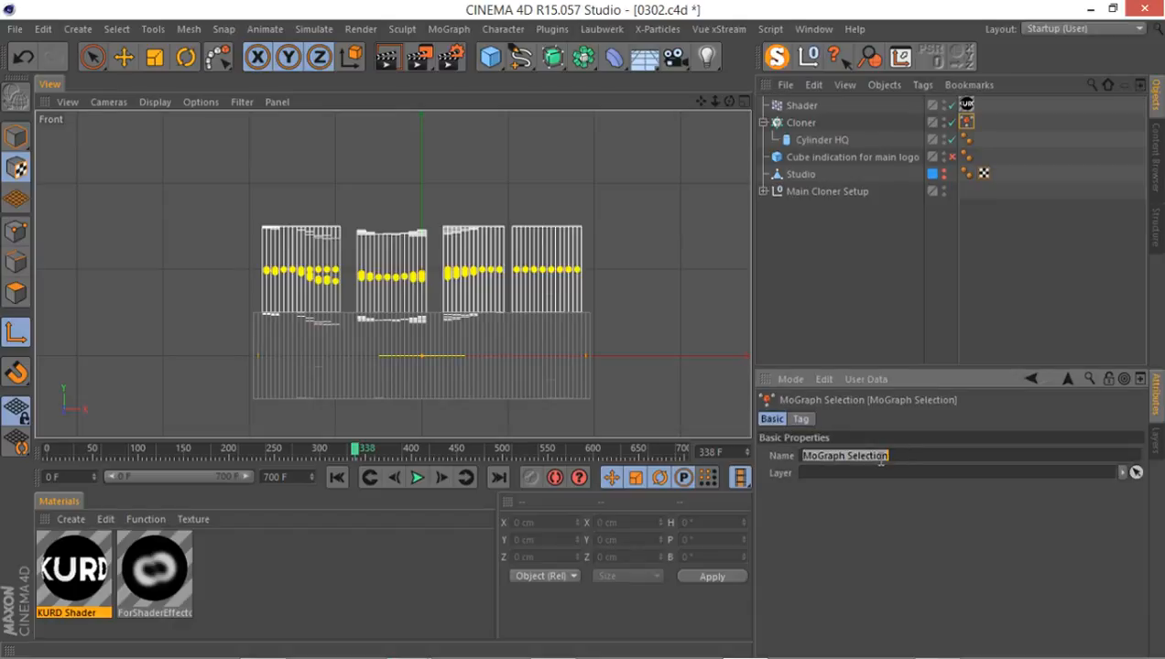
click(898, 456)
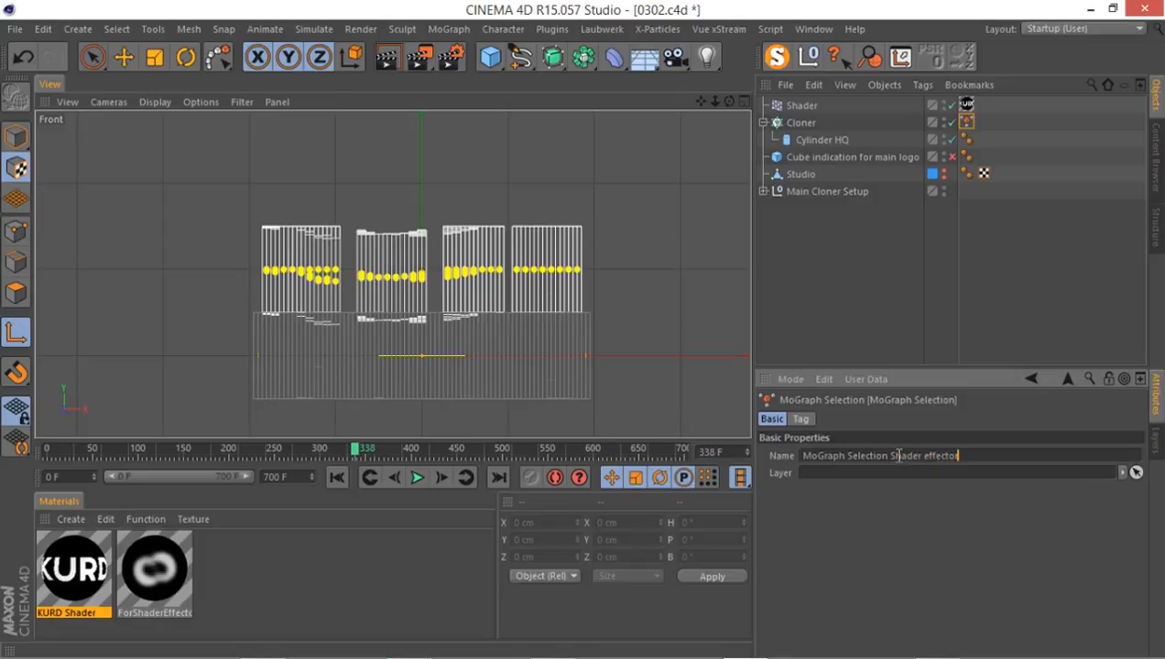
text(Shader effector)
key(Return)
- Return to Model mode in the Perspective view with axis modification off, and disable the Shader effector
middle_click(429, 218)
middle_click(283, 196)
alt+drag(286, 198, 467, 353)
click(19, 140)
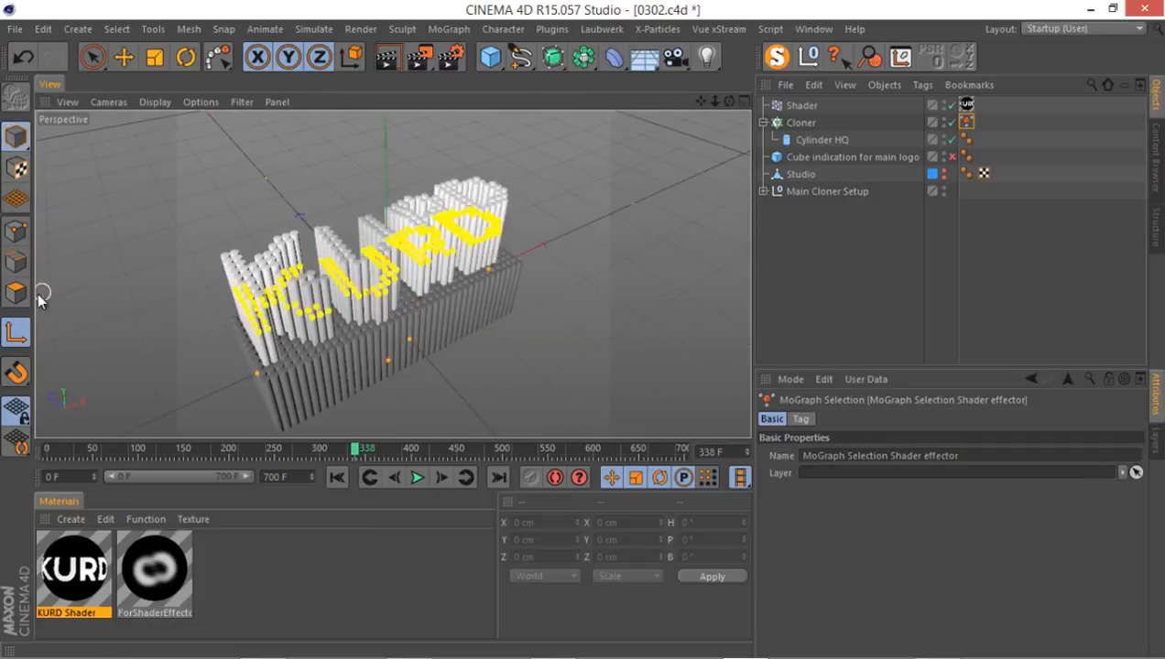
click(17, 333)
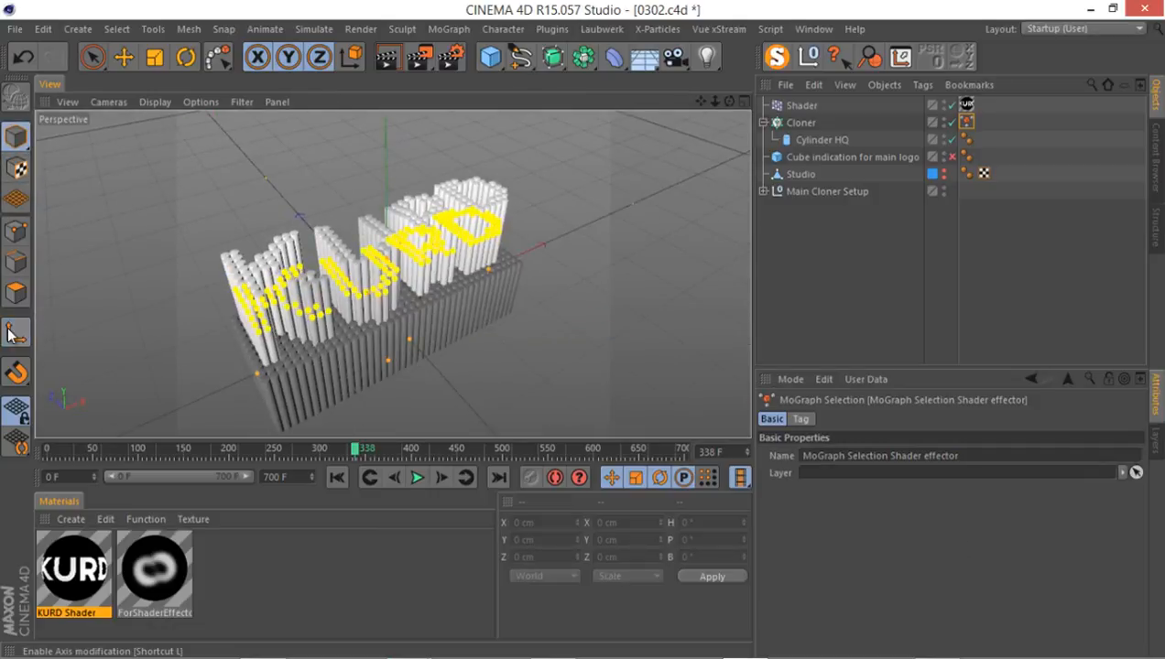
click(952, 105)
alt+drag(287, 380, 650, 244)
- Move the Shader effector and Cloner below Main Cloner Setup and group them in a null named KURD Cloner
click(764, 122)
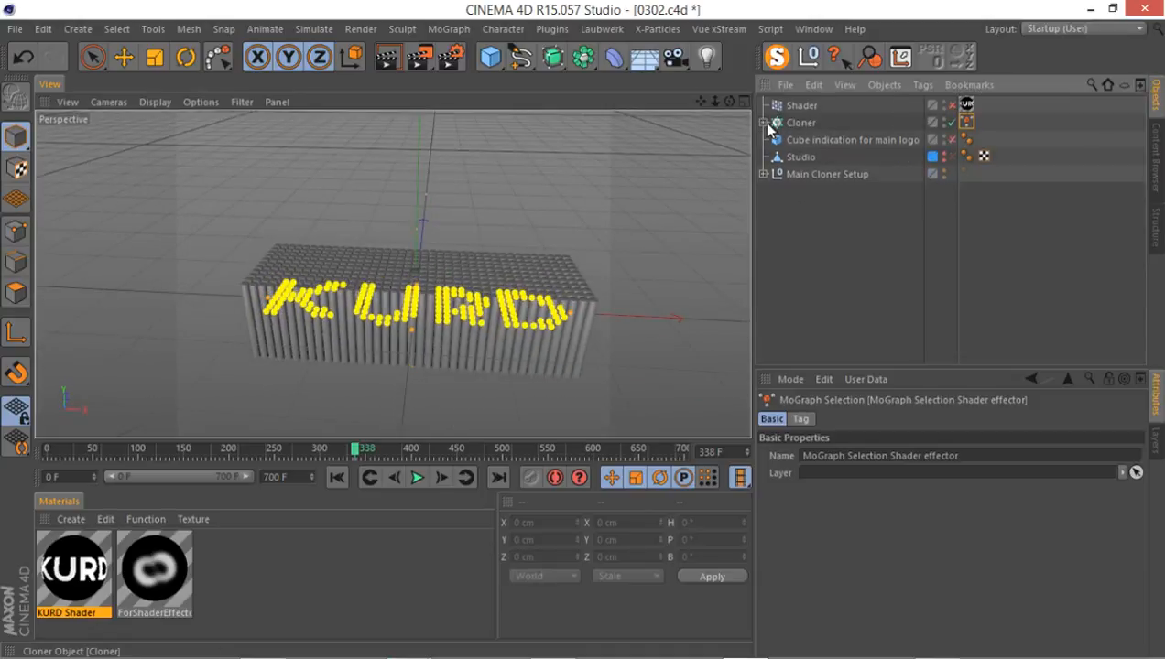
click(801, 122)
ctrl+click(796, 107)
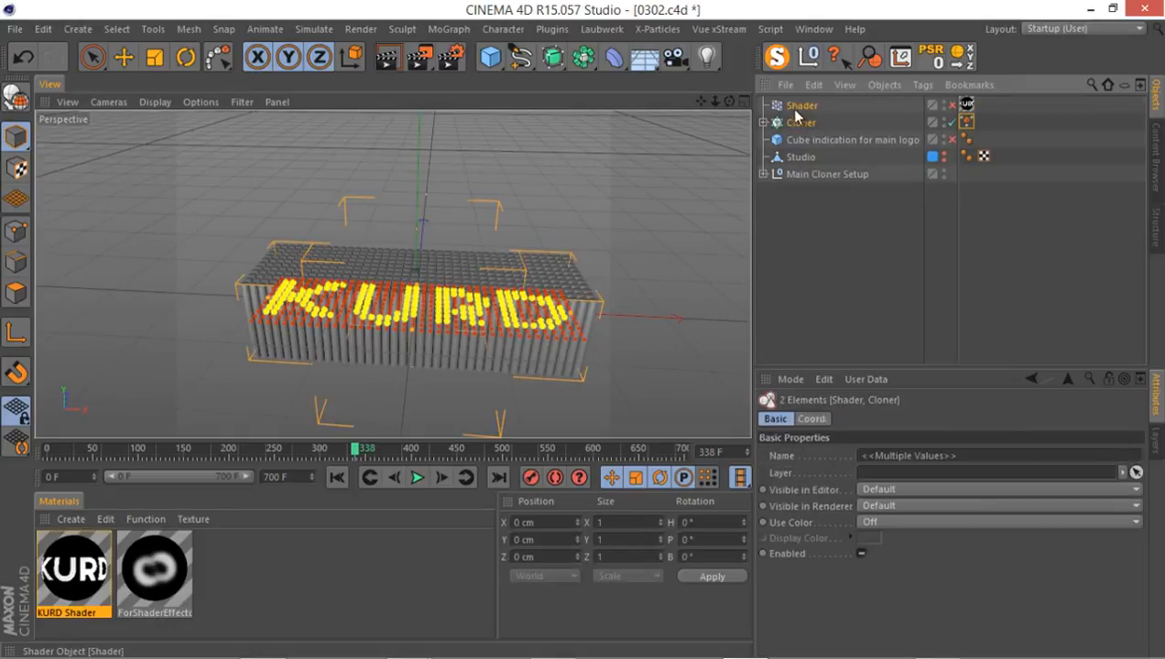
drag(797, 107, 781, 162)
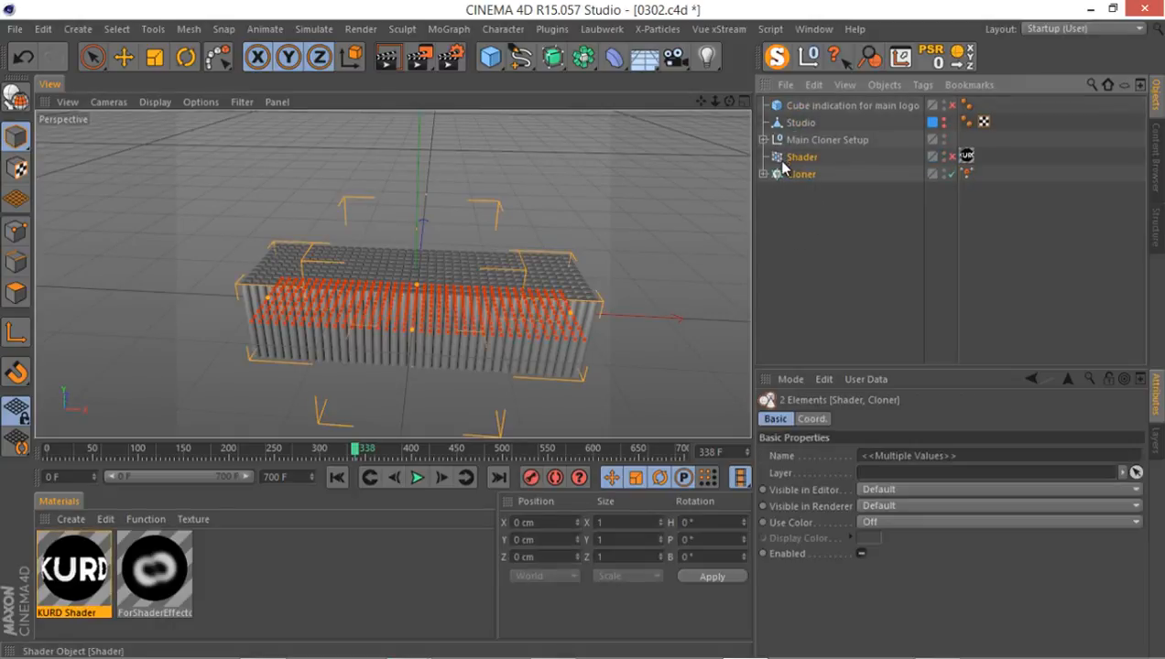
key(alt+g)
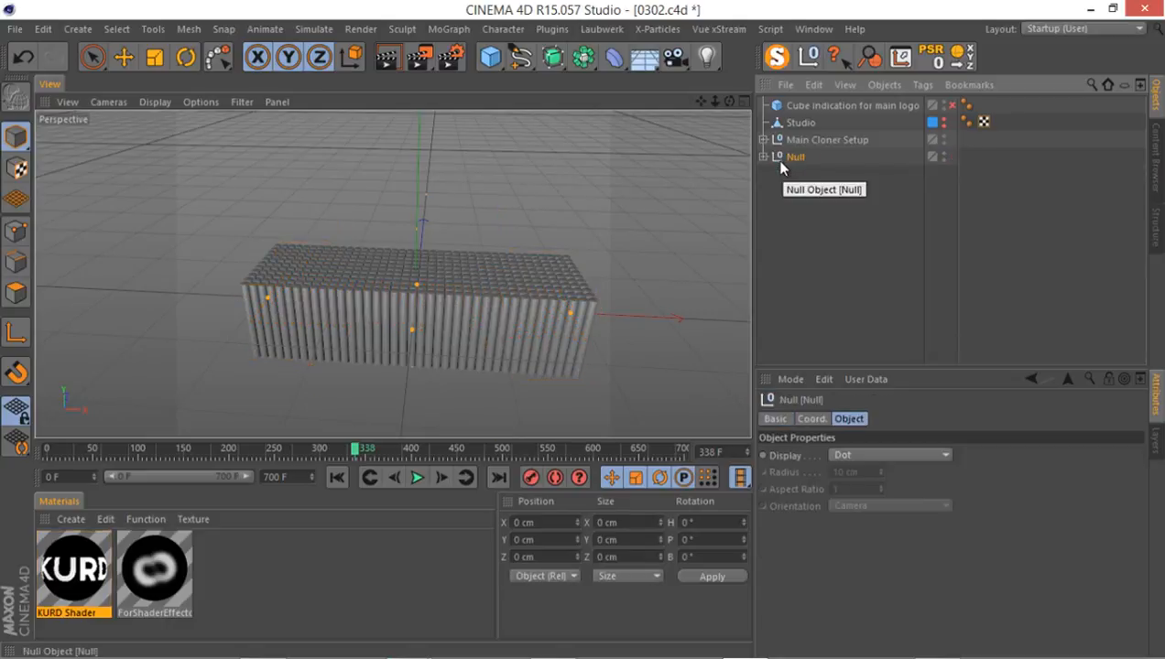
double_click(790, 158)
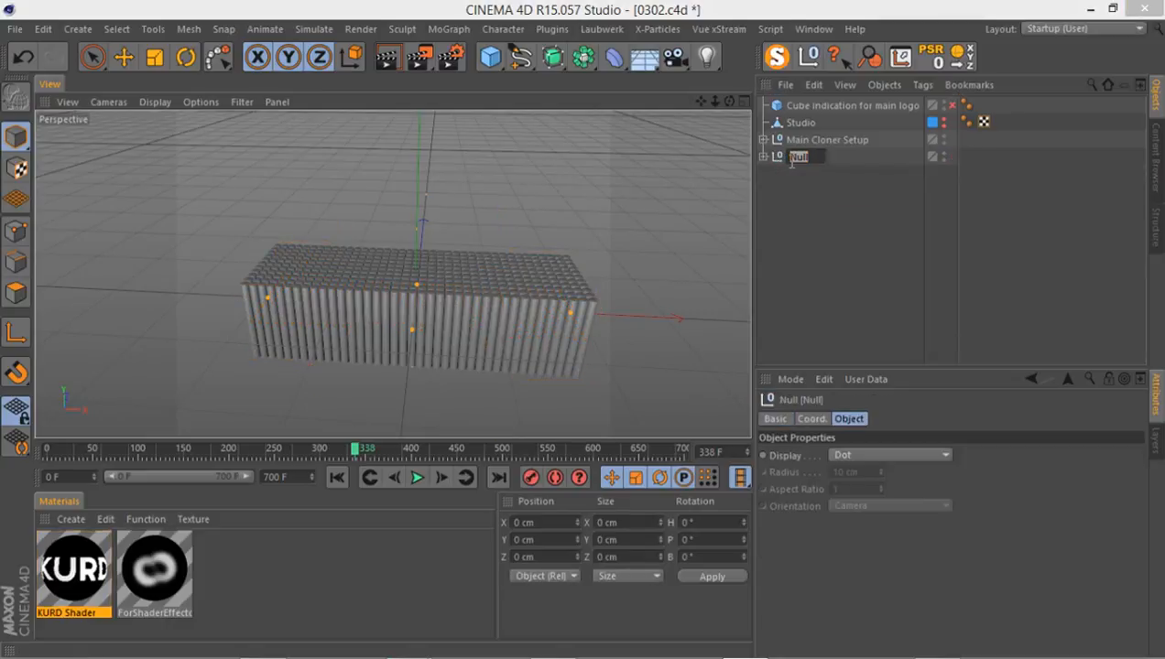
text(KURD Cloner)
key(Return)
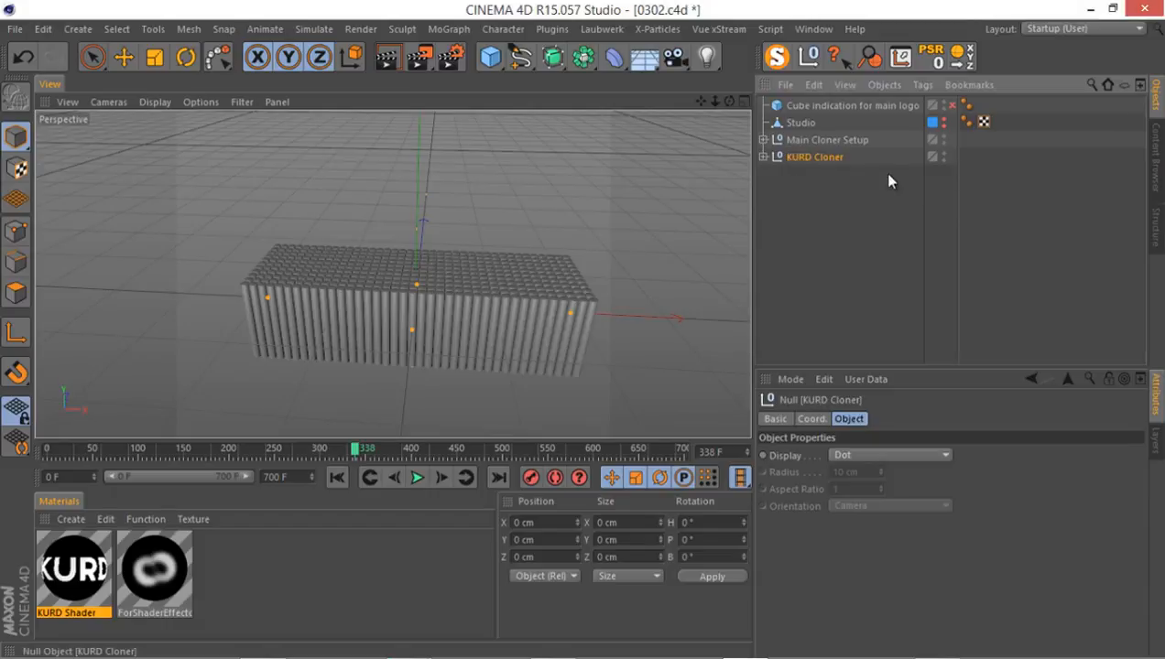
- Group the Shader effector in a null named Effectors for kurd, placed below the Cloner inside KURD Cloner
click(762, 158)
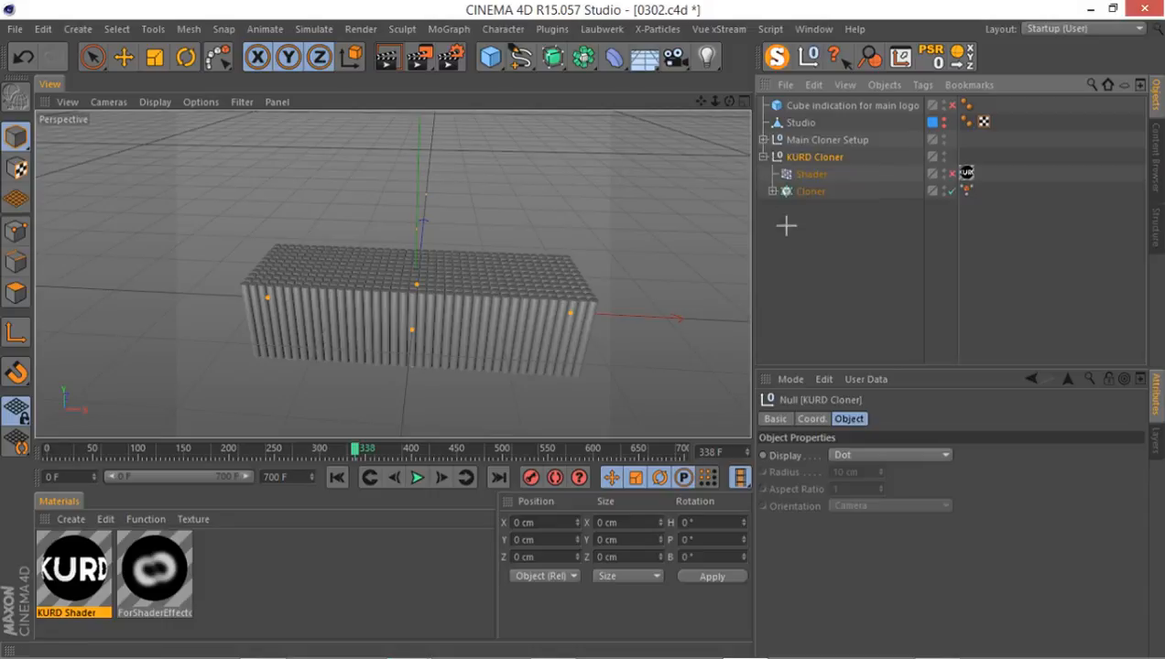
click(785, 224)
click(772, 191)
click(772, 192)
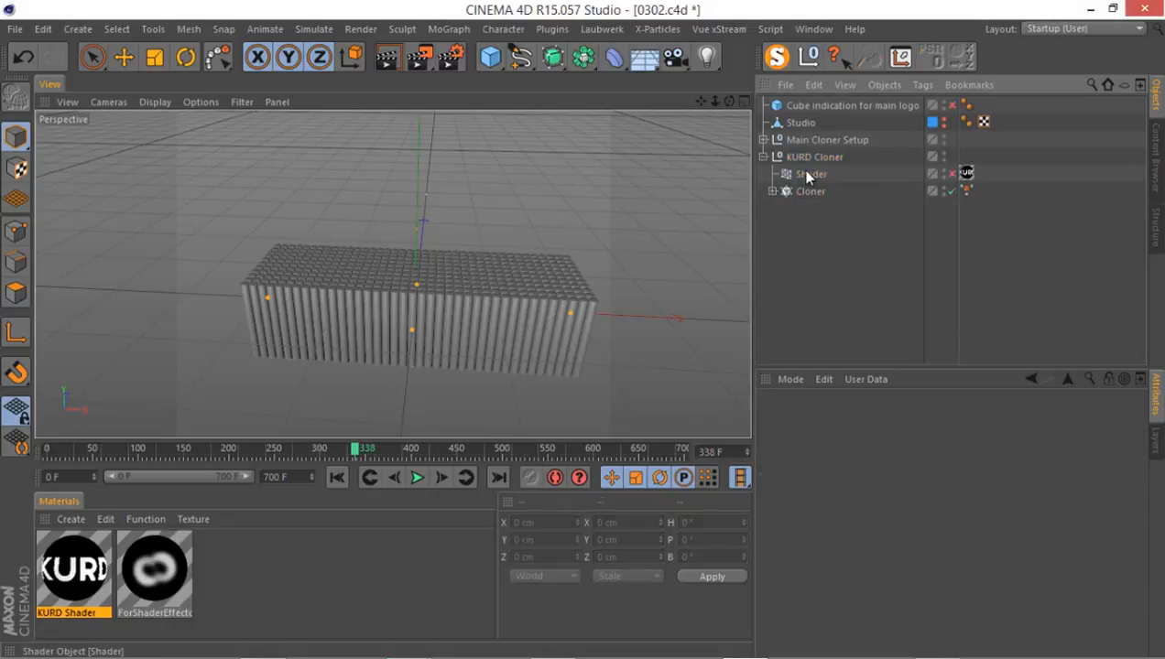
drag(806, 174, 783, 195)
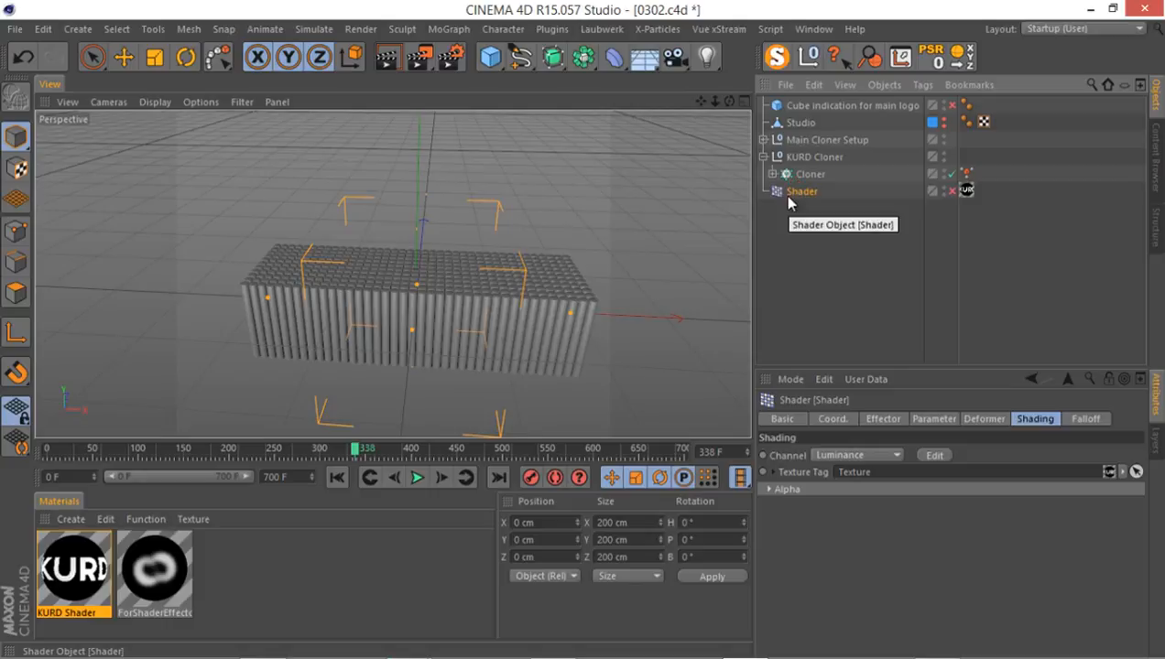
key(alt+g)
mouse_move(788, 196)
mouse_down()
mouse_move(799, 179)
mouse_move(793, 192)
mouse_up()
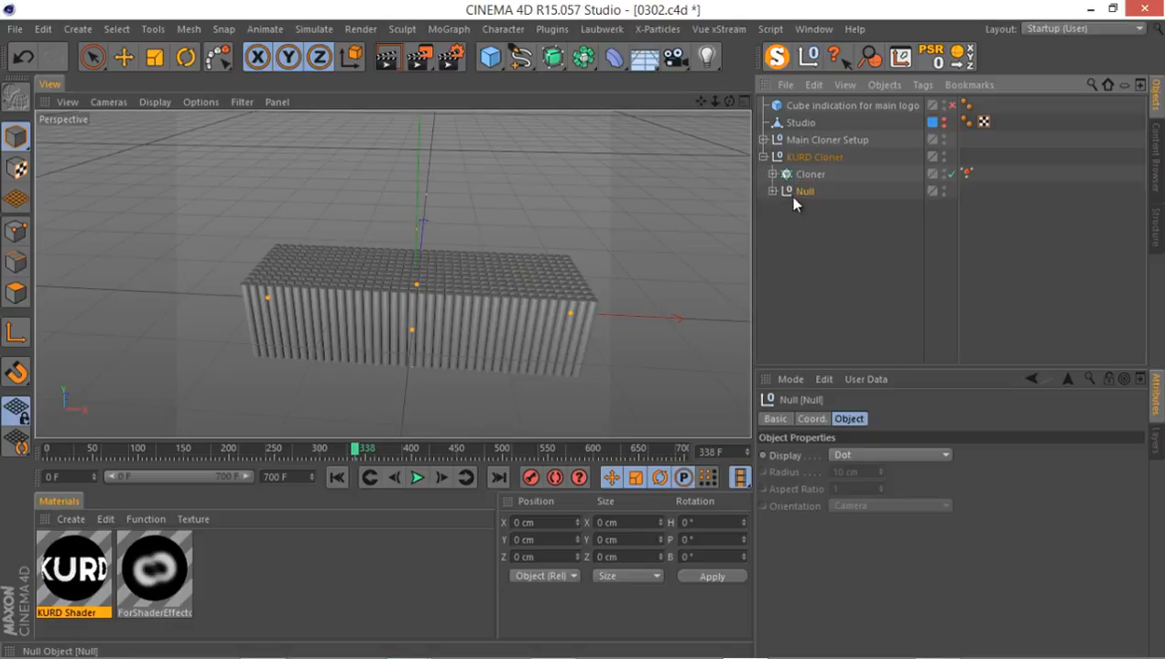
double_click(804, 192)
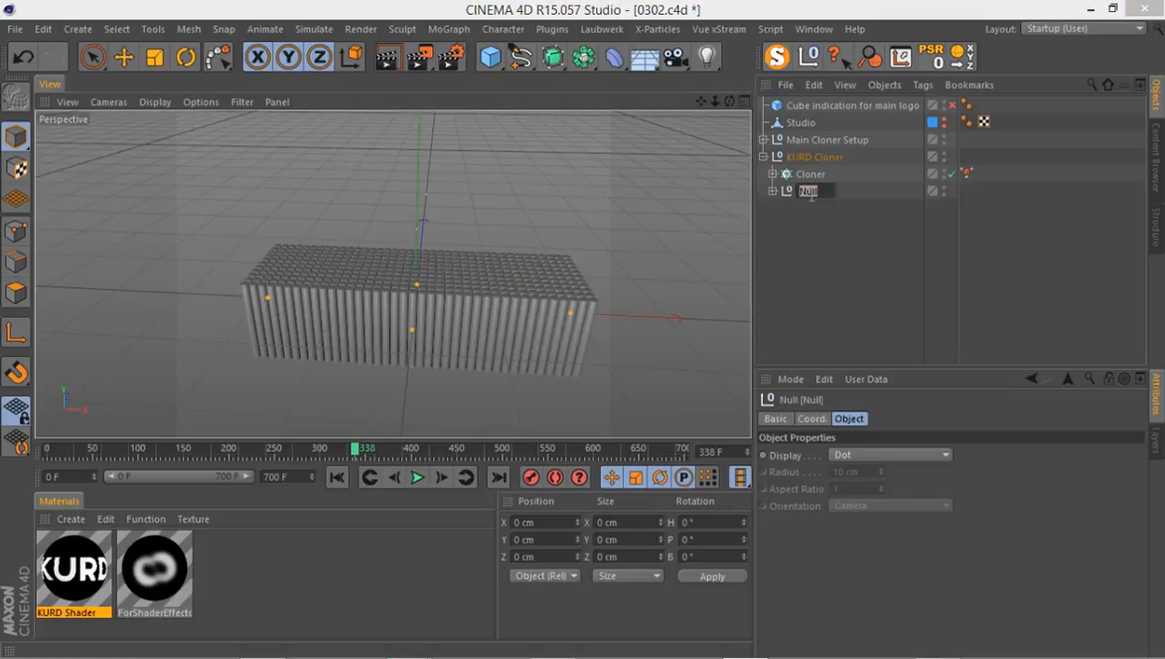
text(E)
text(ffectors for kurd)
key(Return)
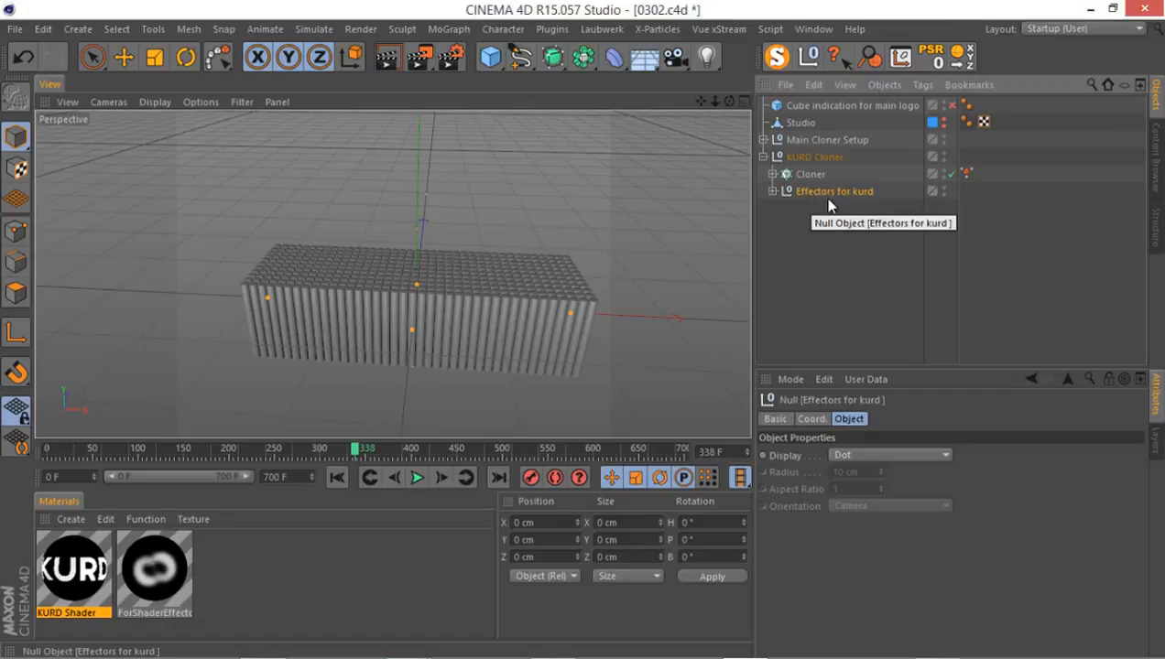
- Assign the Shader effector and the Effectors for kurd null to the existing Effectors layer
click(773, 191)
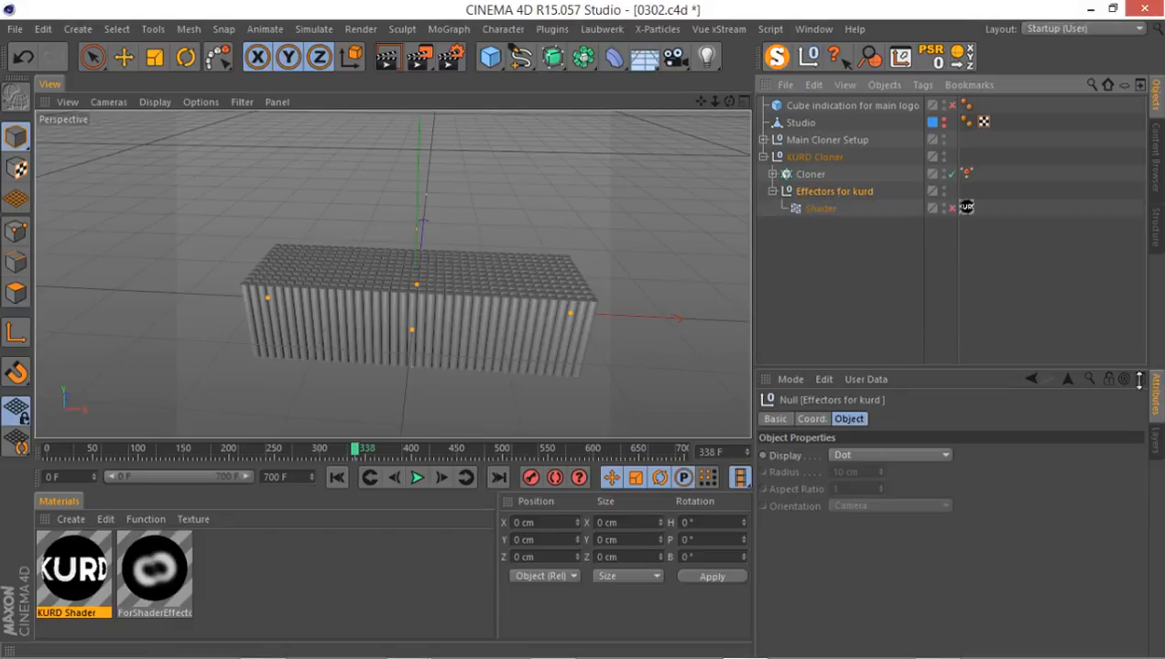
click(1157, 432)
double_click(804, 471)
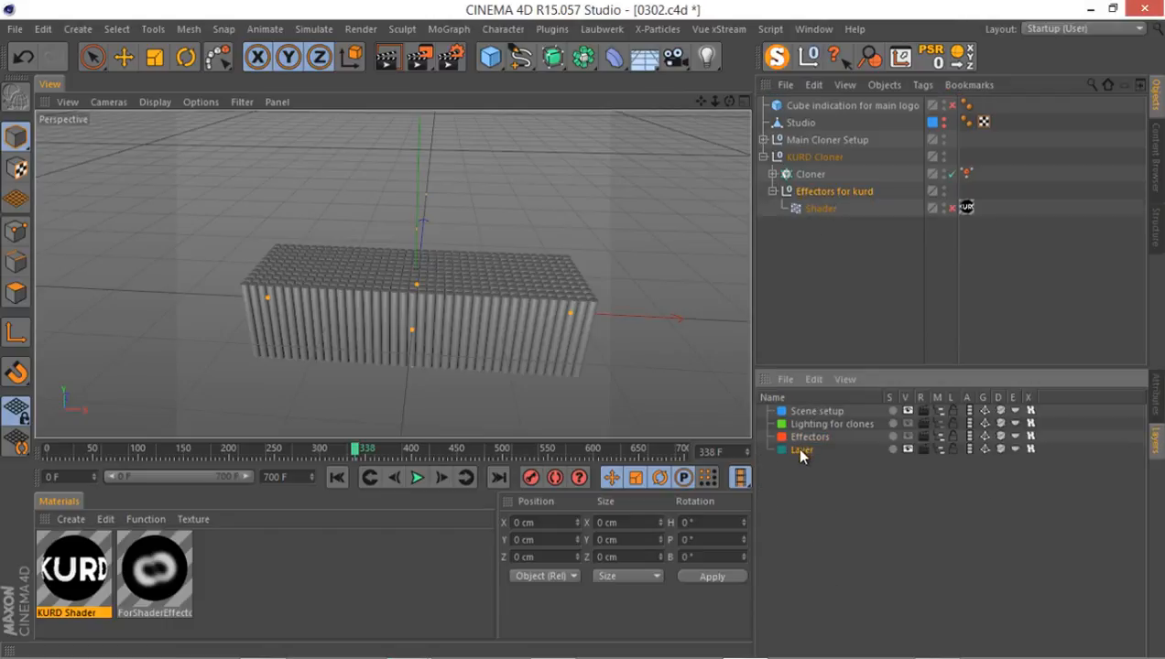
key(Delete)
drag(846, 210, 818, 293)
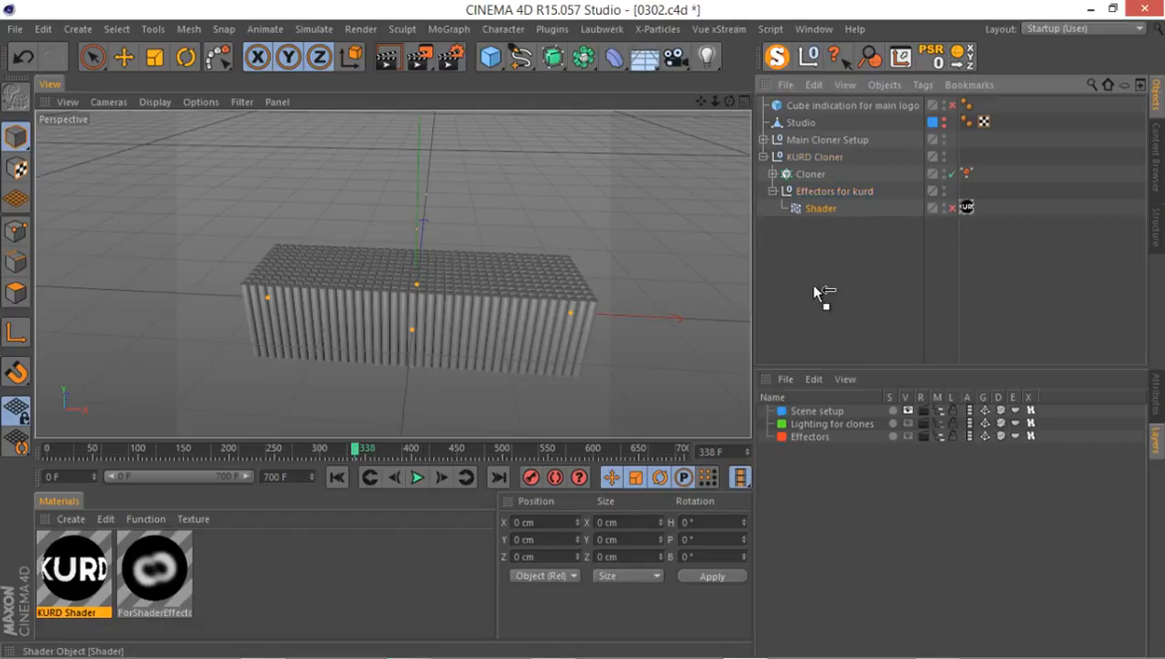
drag(810, 430, 798, 434)
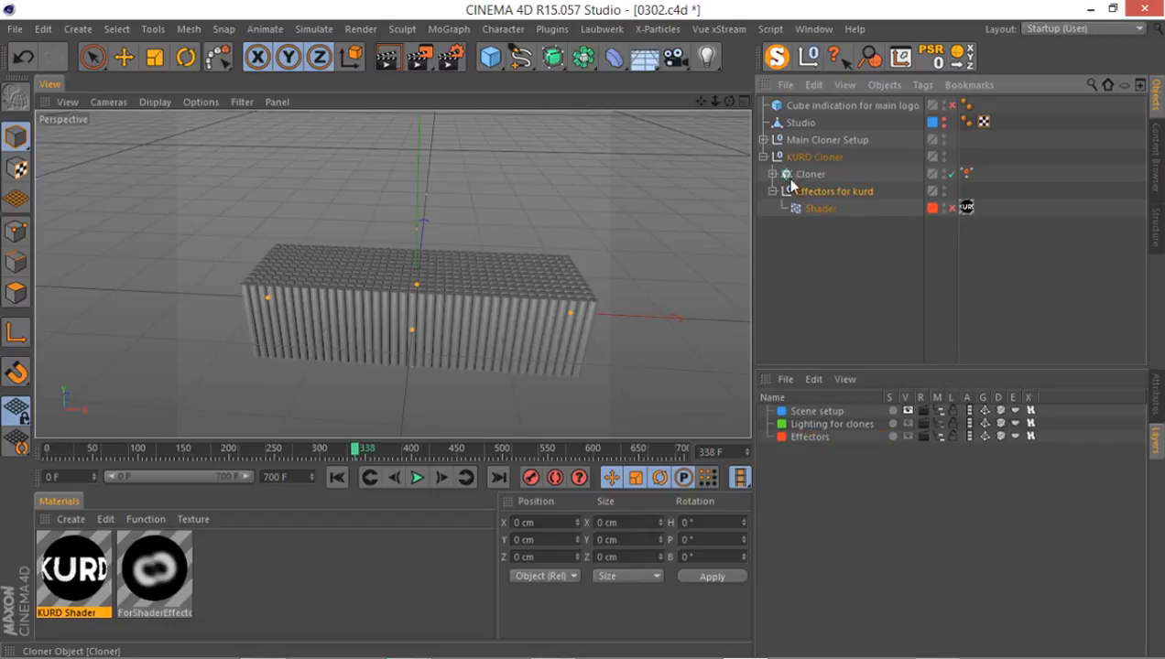
drag(819, 270, 793, 428)
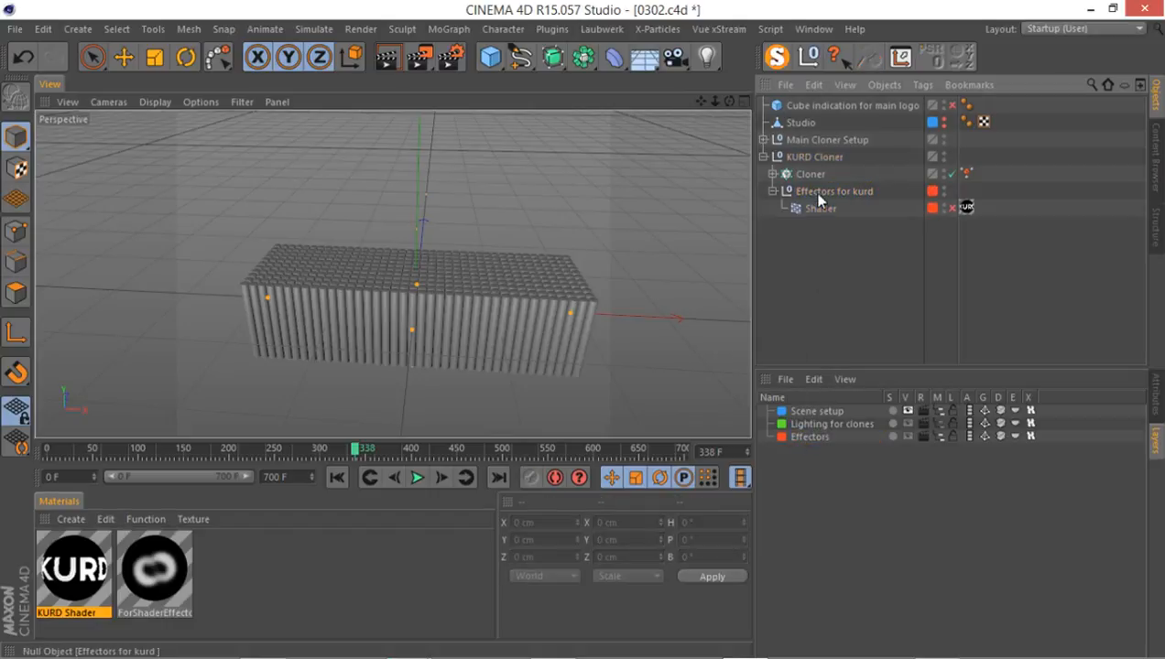
- Add a Plain effector to the Cloner in KURD Cloner and place it below Shader in the Effectors for kurd null
click(797, 174)
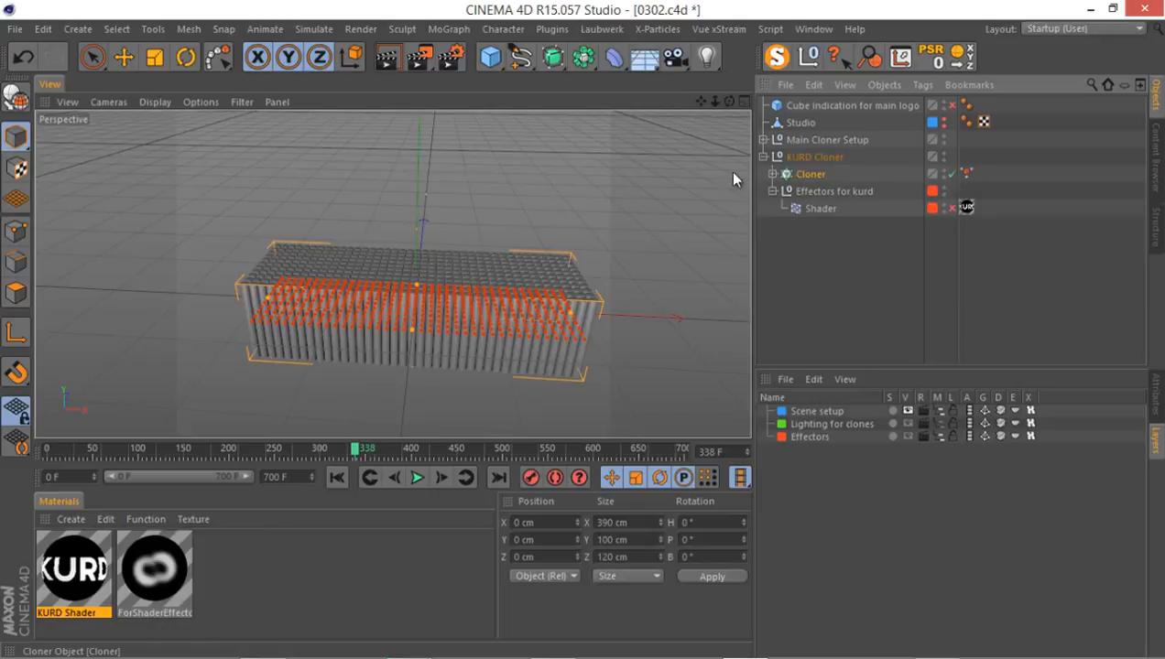
click(448, 28)
mouse_move(485, 55)
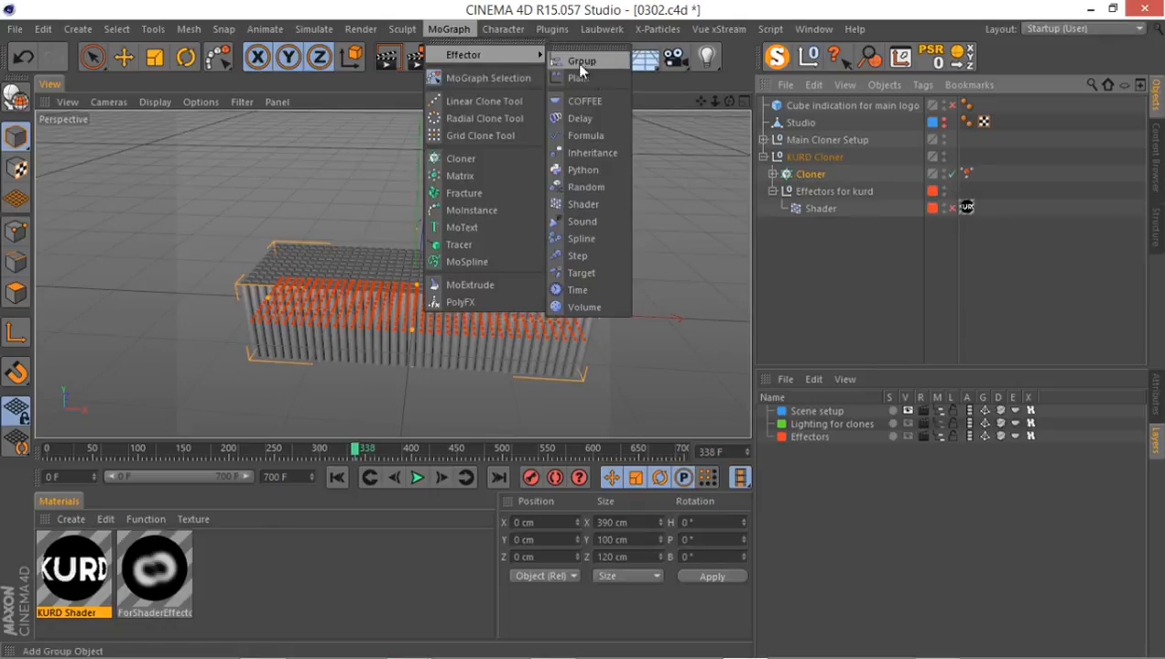
click(594, 76)
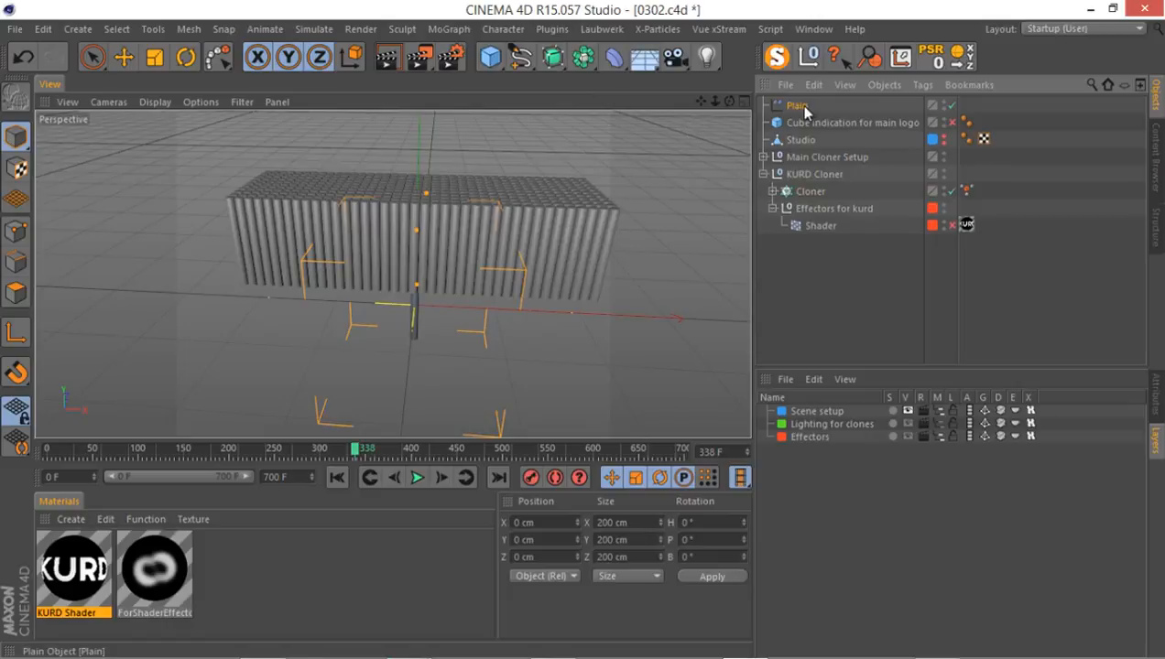
drag(804, 110, 820, 236)
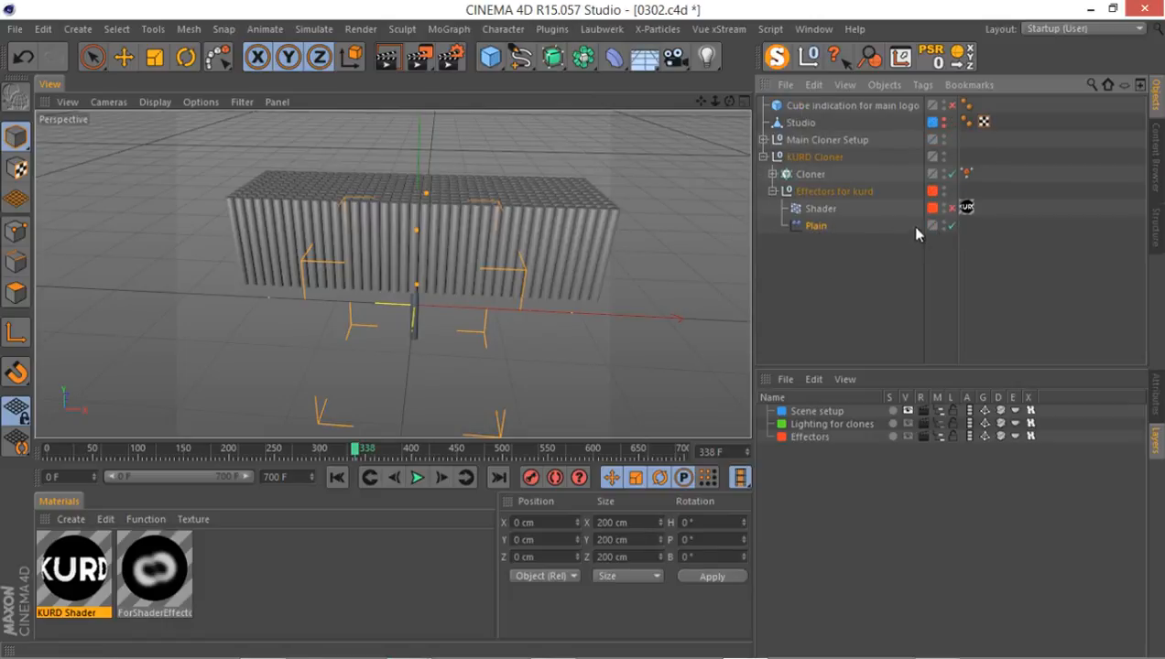
- Restrict the Plain effector to the Cloner's MoGraph Selection Shader effector tag
click(1157, 396)
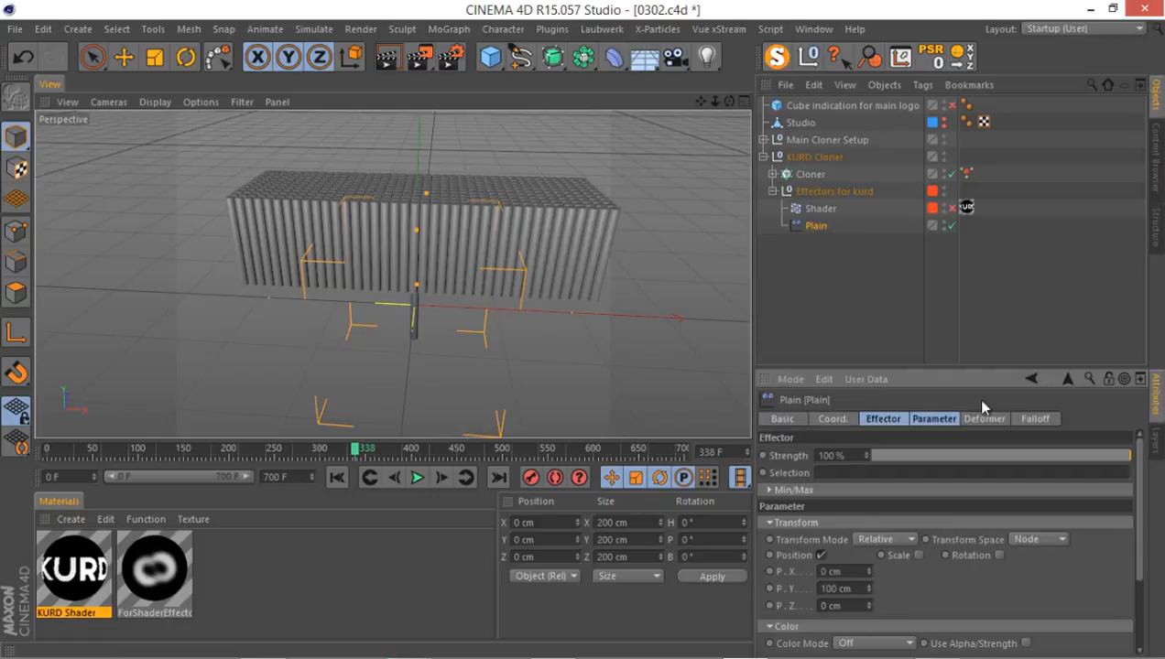
click(877, 421)
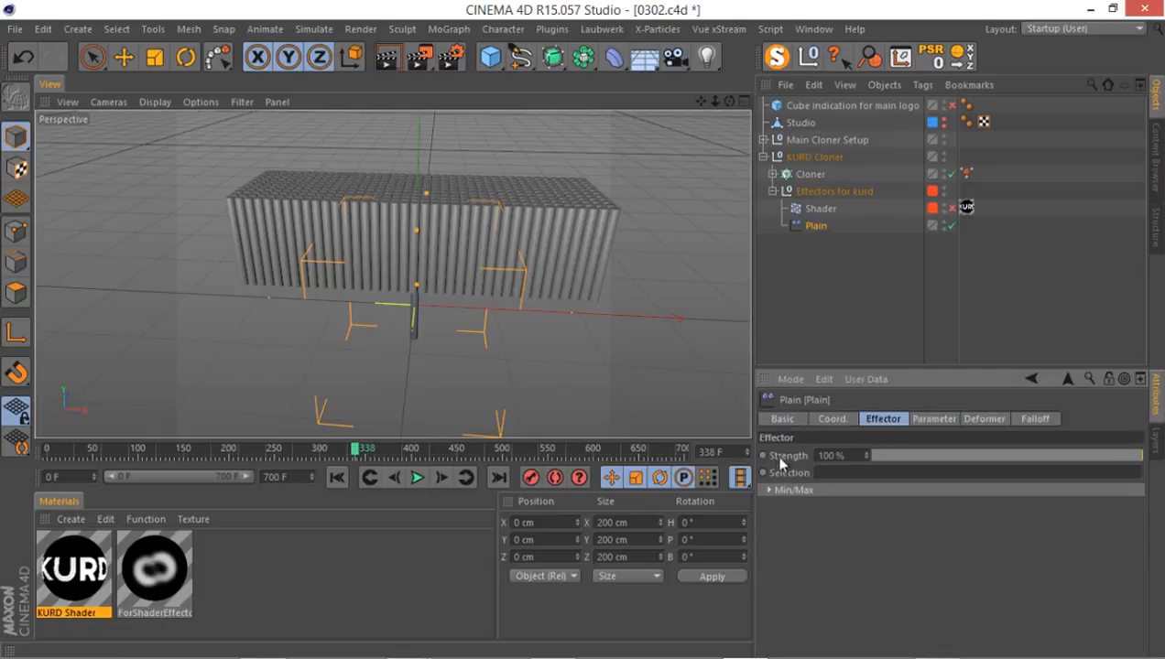
drag(967, 173, 843, 474)
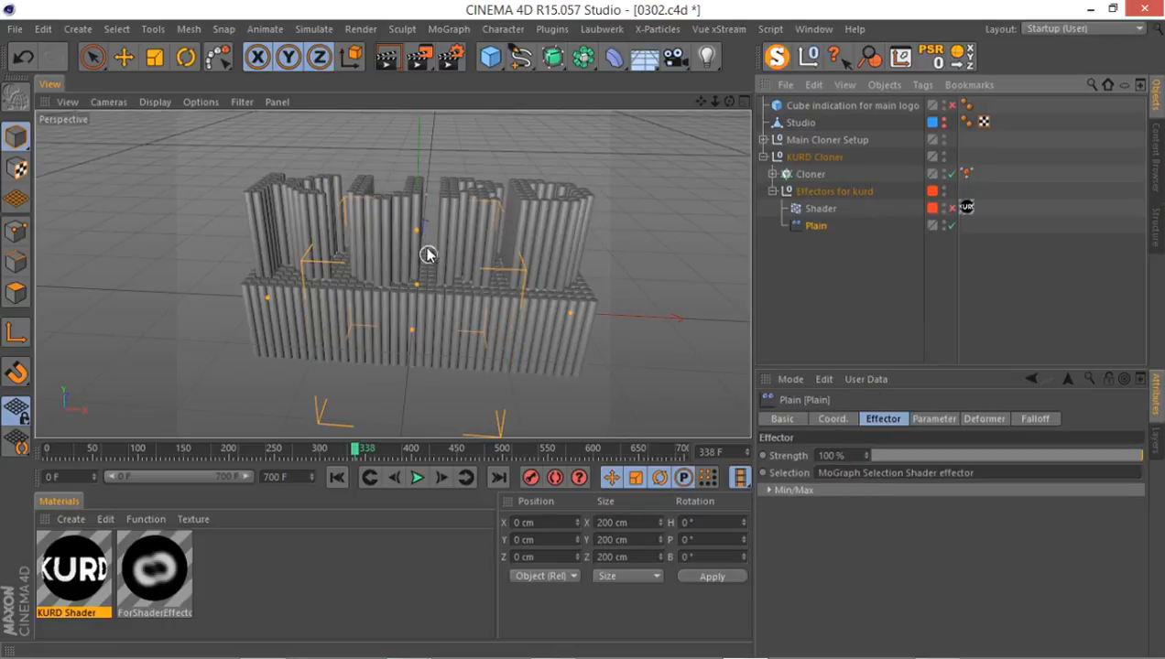
- Set the Plain effector's falloff shape to Sphere
alt+drag(383, 233, 574, 245)
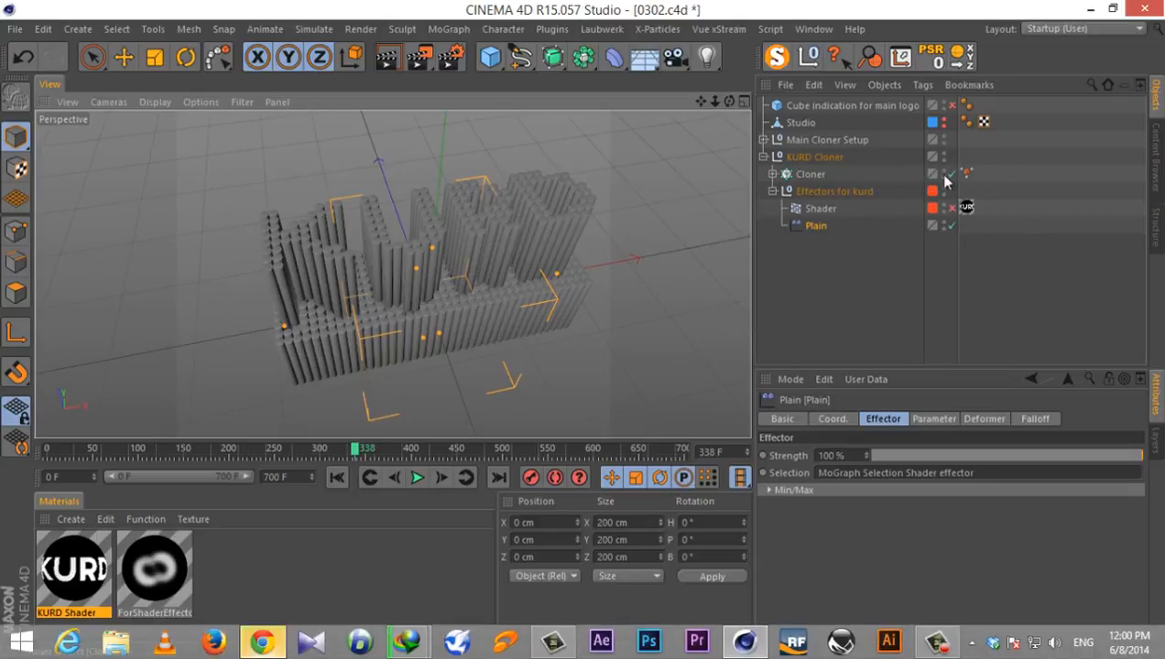
click(1039, 419)
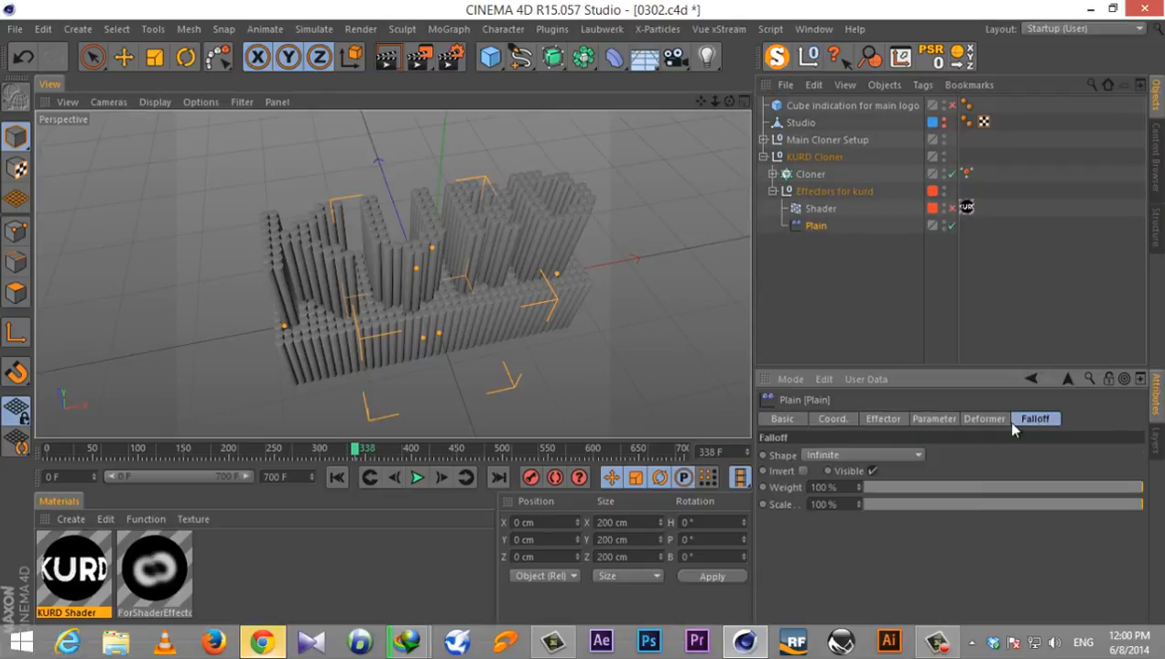
click(875, 454)
click(861, 452)
click(867, 456)
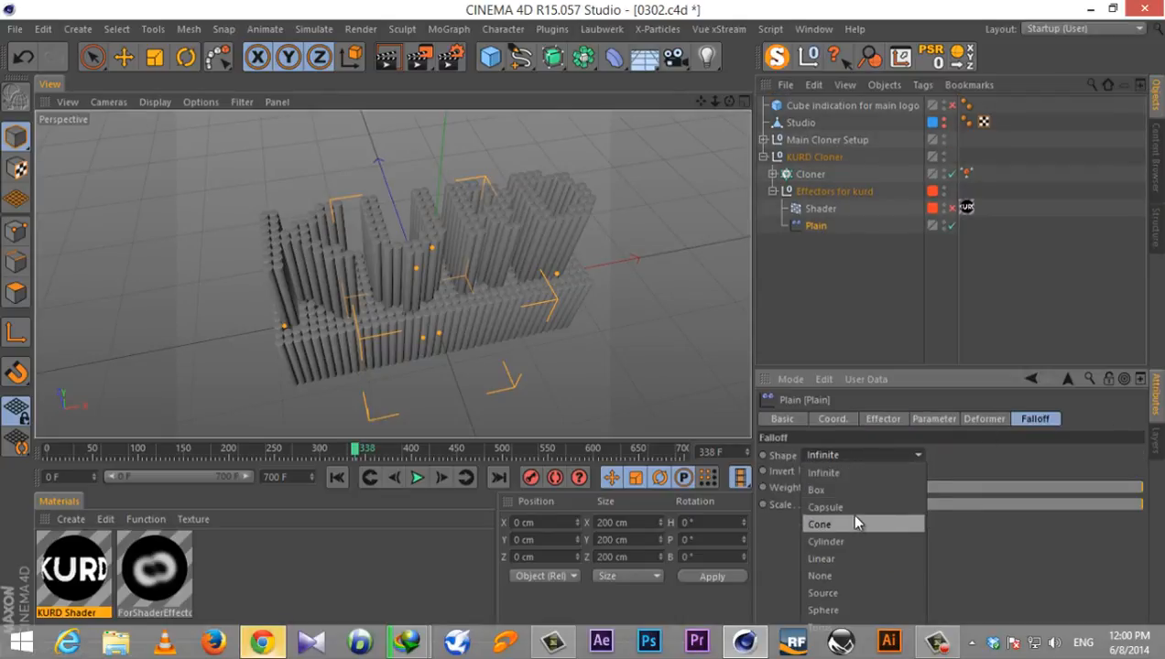
click(822, 610)
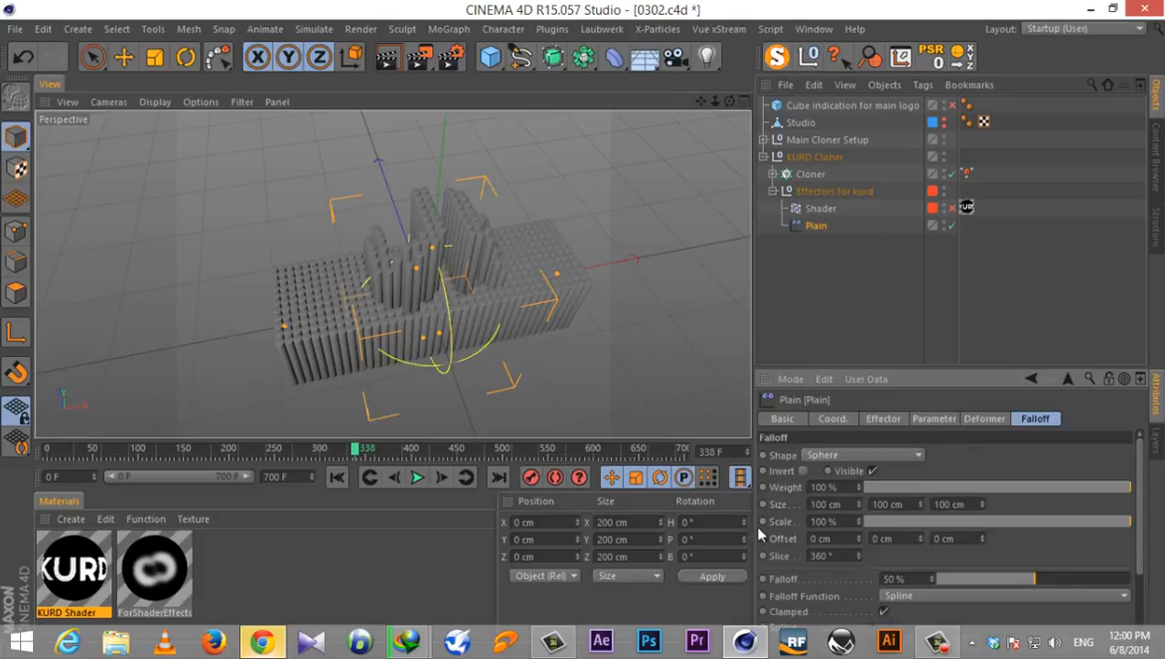
- Move the Plain effector along its X axis to about -64.7 cm
click(153, 58)
click(122, 58)
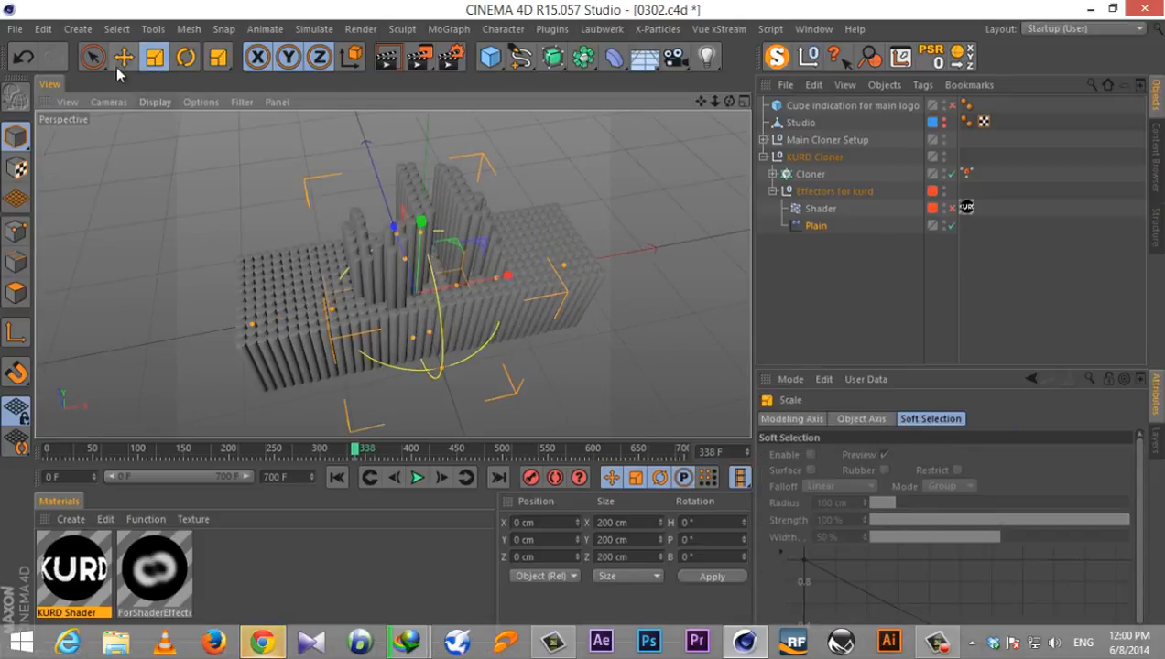
drag(486, 286, 393, 232)
- Examine the raised cylinders around the edge of the Plain effector's spherical falloff from several angles, and reveal the Cloner's child object
alt+right_drag(393, 231, 442, 222)
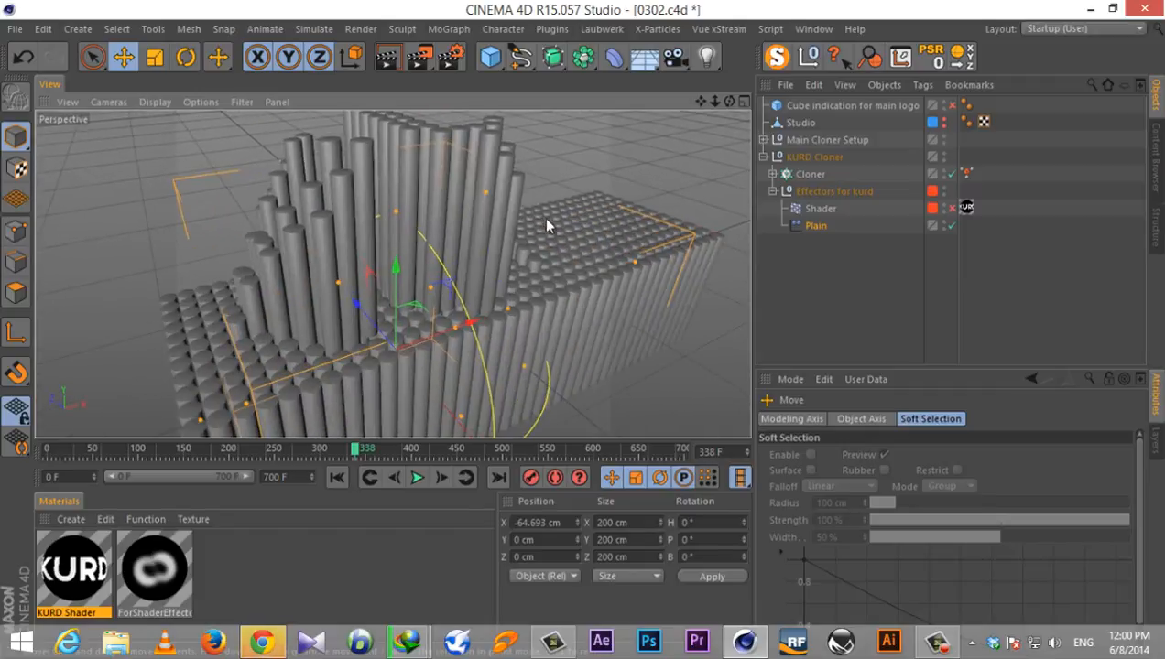
alt+drag(546, 226, 509, 238)
alt+drag(582, 228, 552, 211)
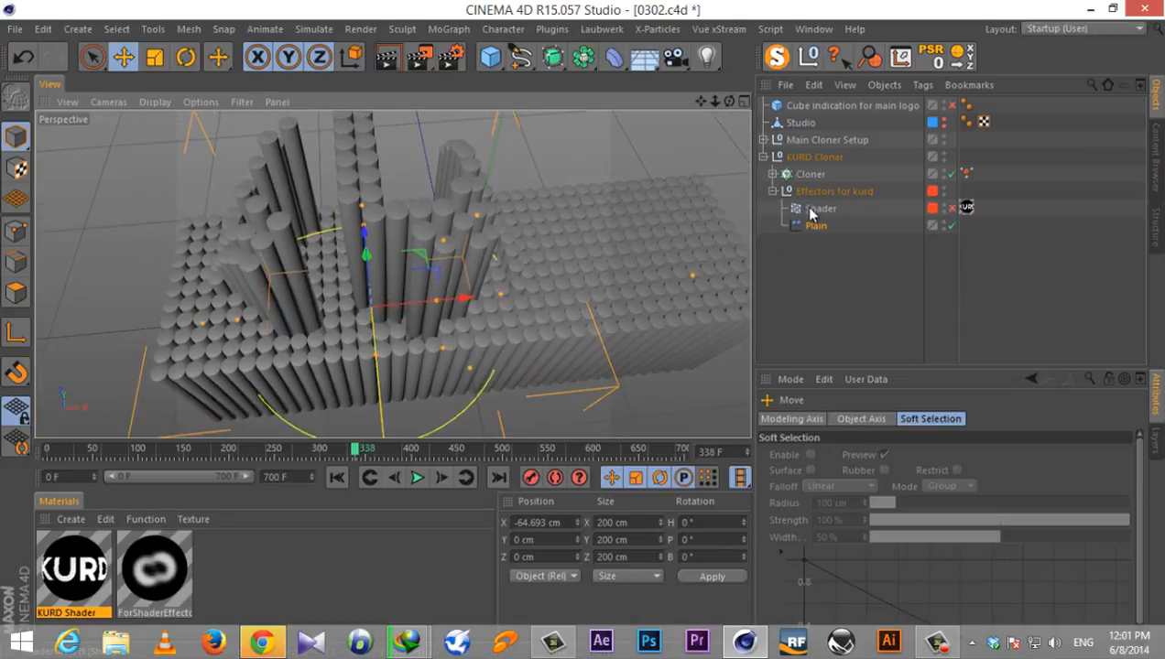
alt+drag(512, 266, 458, 233)
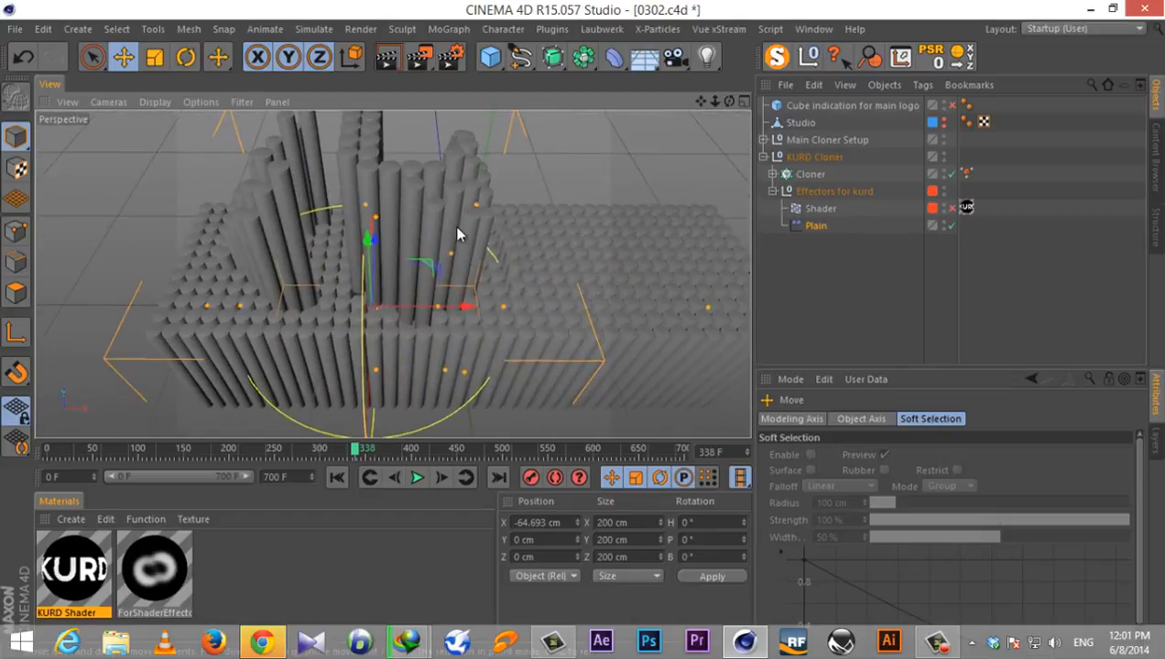
alt+drag(544, 247, 476, 283)
alt+right_drag(464, 279, 592, 249)
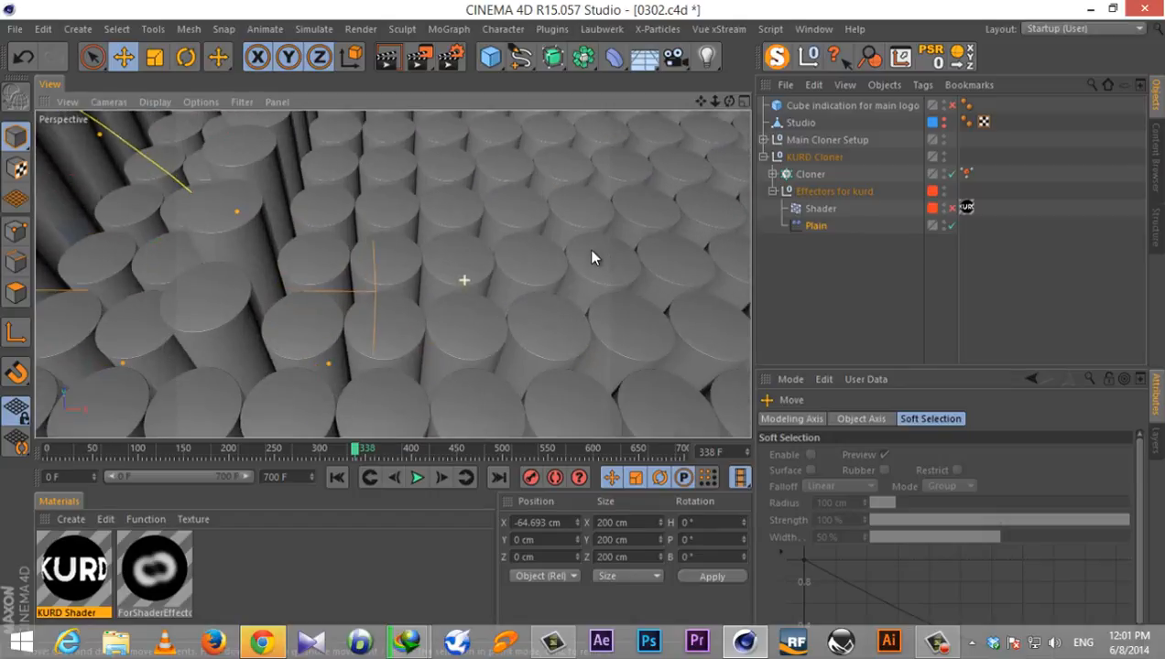
alt+drag(592, 250, 492, 292)
alt+drag(356, 256, 381, 185)
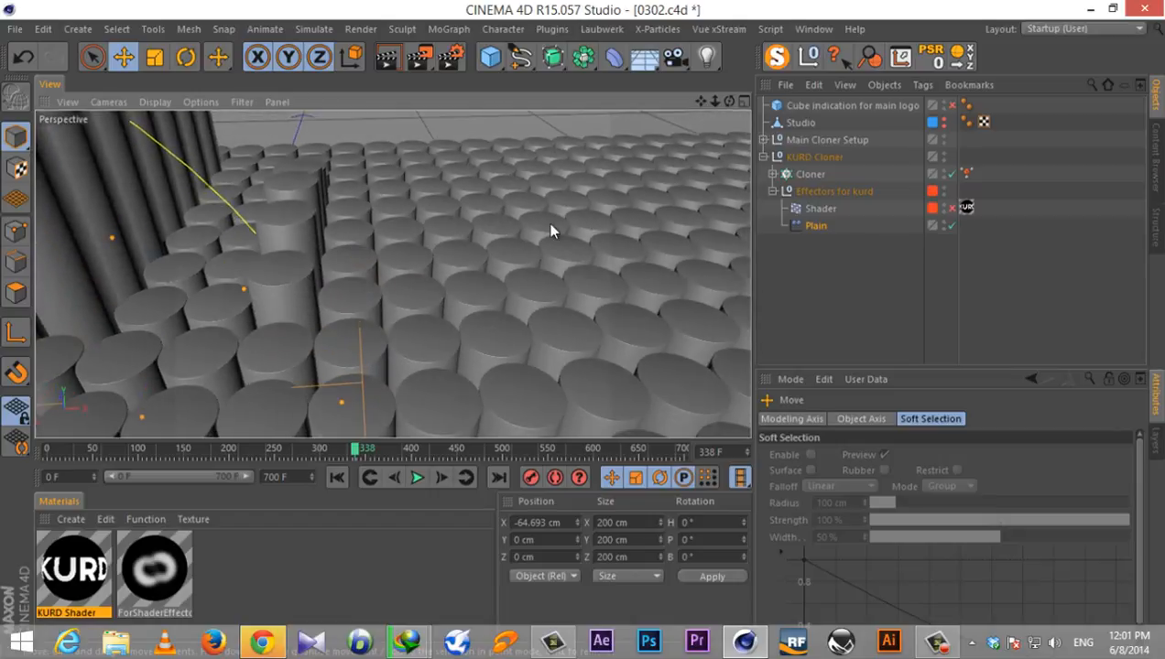
alt+drag(550, 231, 423, 265)
alt+drag(342, 211, 352, 229)
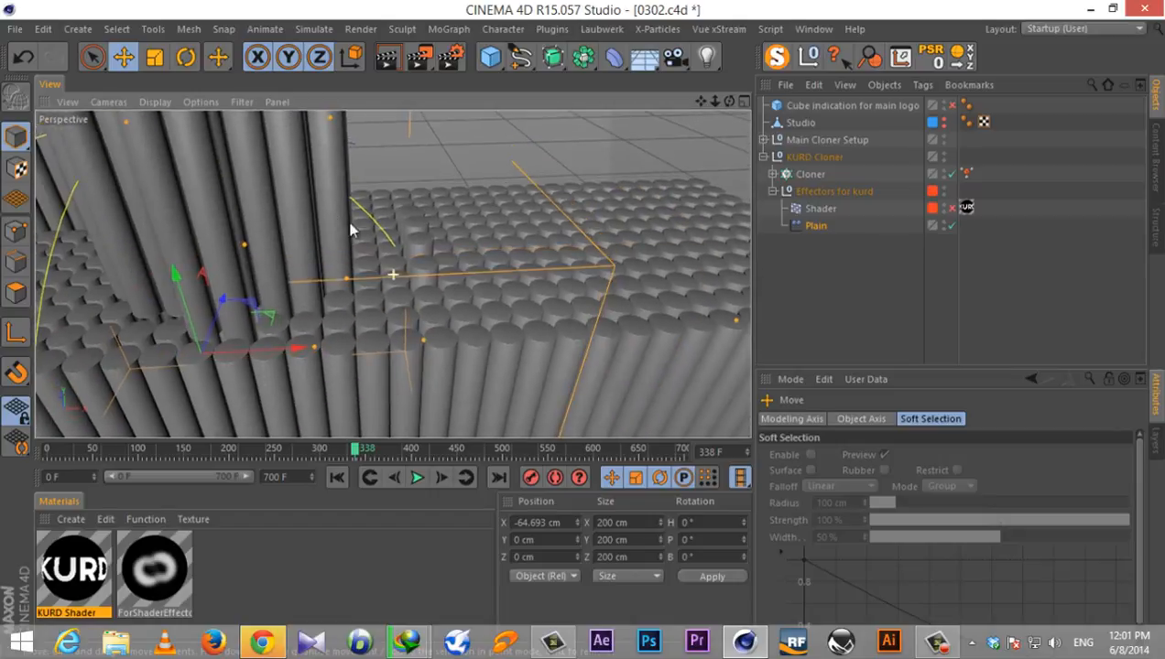
alt+right_drag(364, 260, 179, 228)
alt+middle_drag(178, 227, 239, 268)
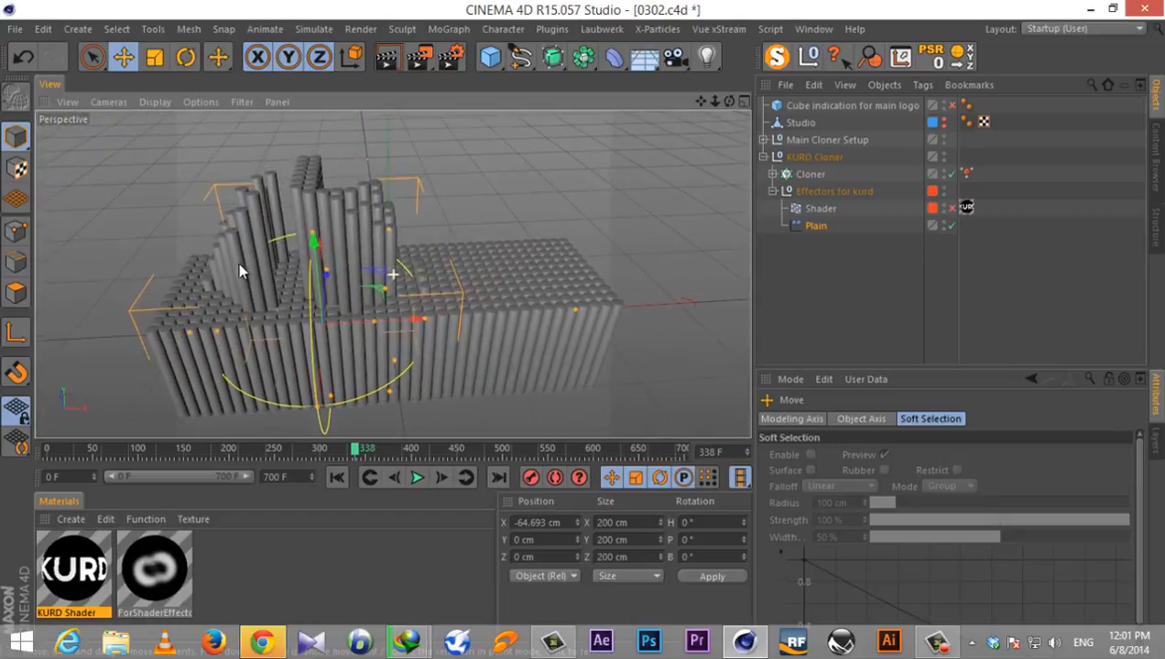
click(773, 174)
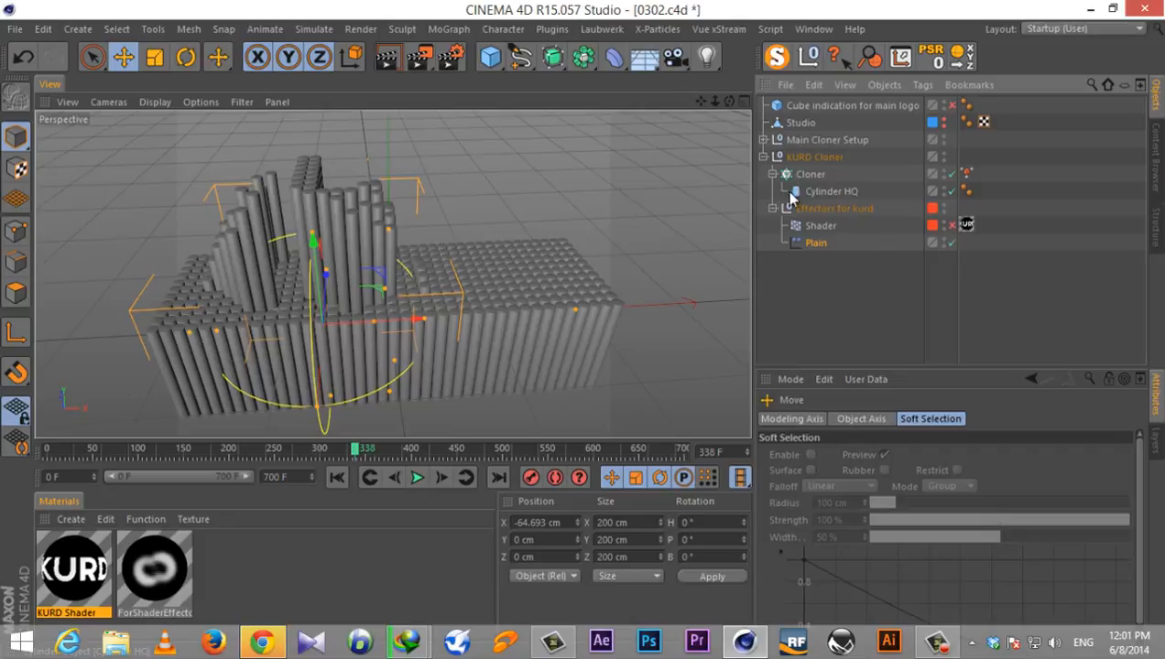
alt+drag(291, 266, 372, 240)
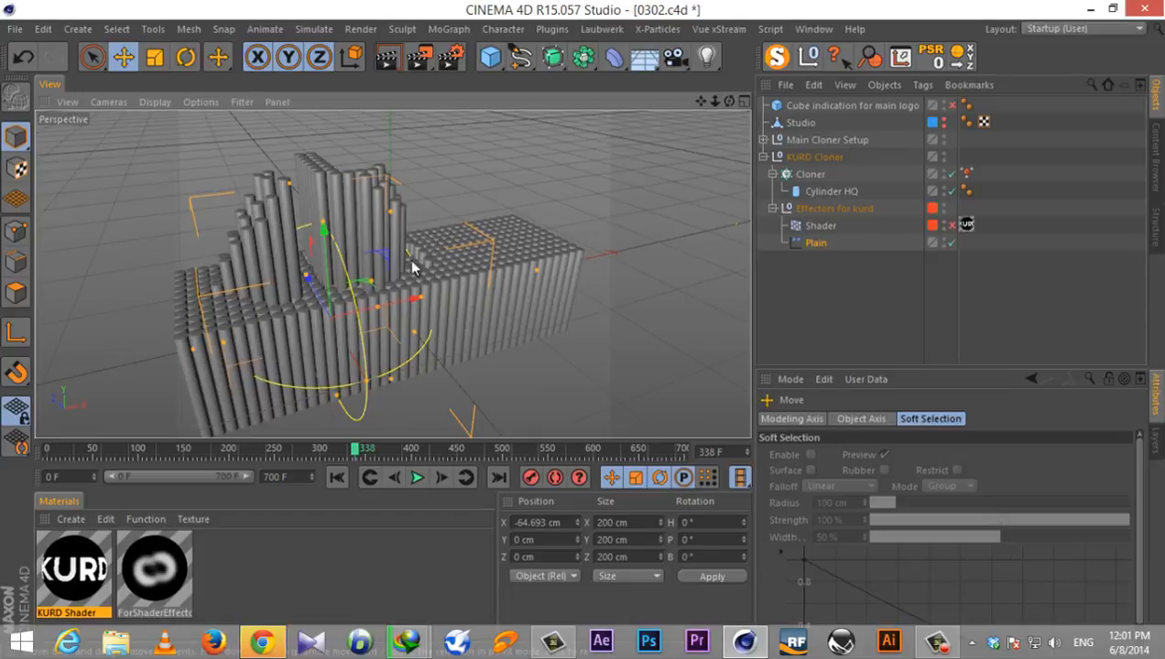
alt+drag(412, 268, 338, 372)
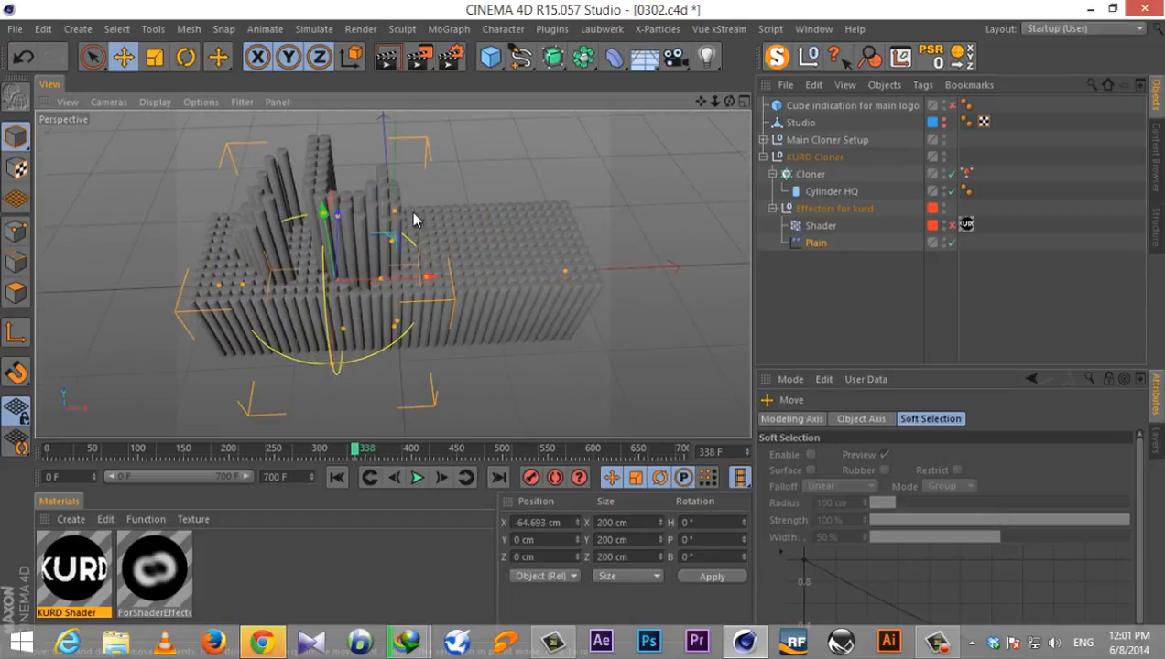